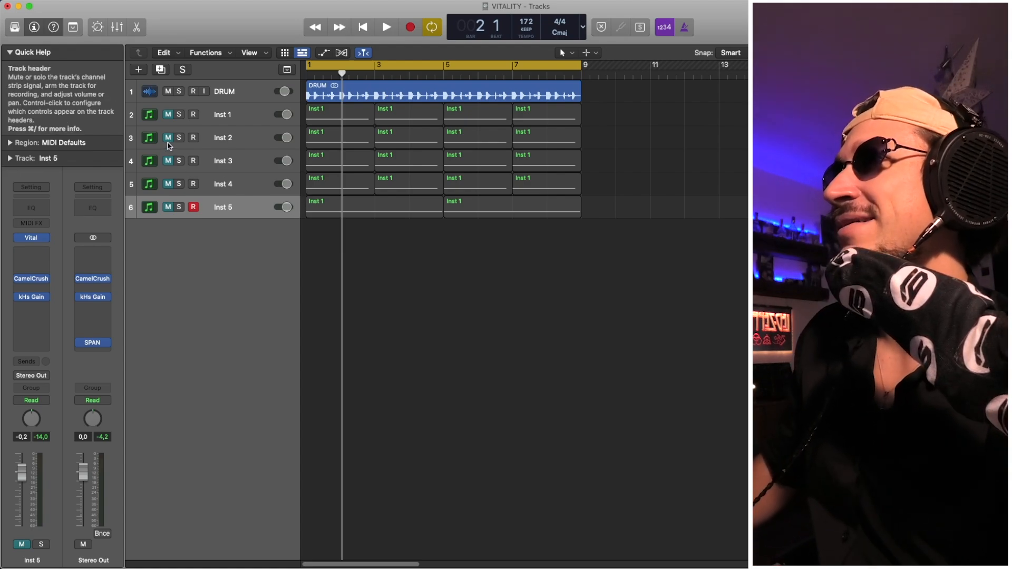
Step: Unmute the Inst 1 track while keeping tracks Inst 2 to Inst 5 muted
left_click_drag(168, 138, 168, 207)
left_click(171, 115)
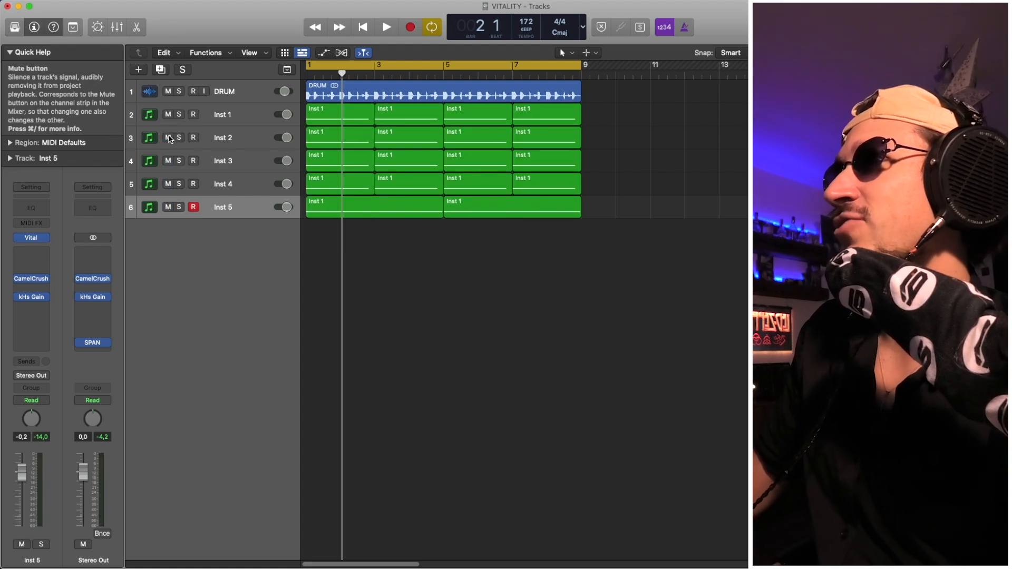
left_click(169, 138)
left_click_drag(168, 161, 168, 210)
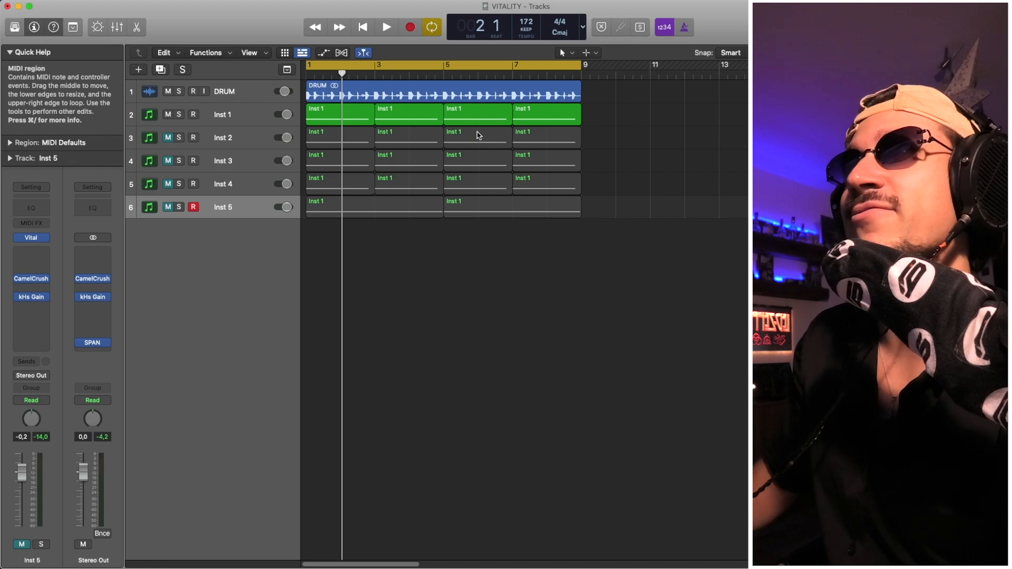
Step: Select the Inst 1 track and open its Vital synth, placing the window so the whole instrument can be seen
left_click(248, 117)
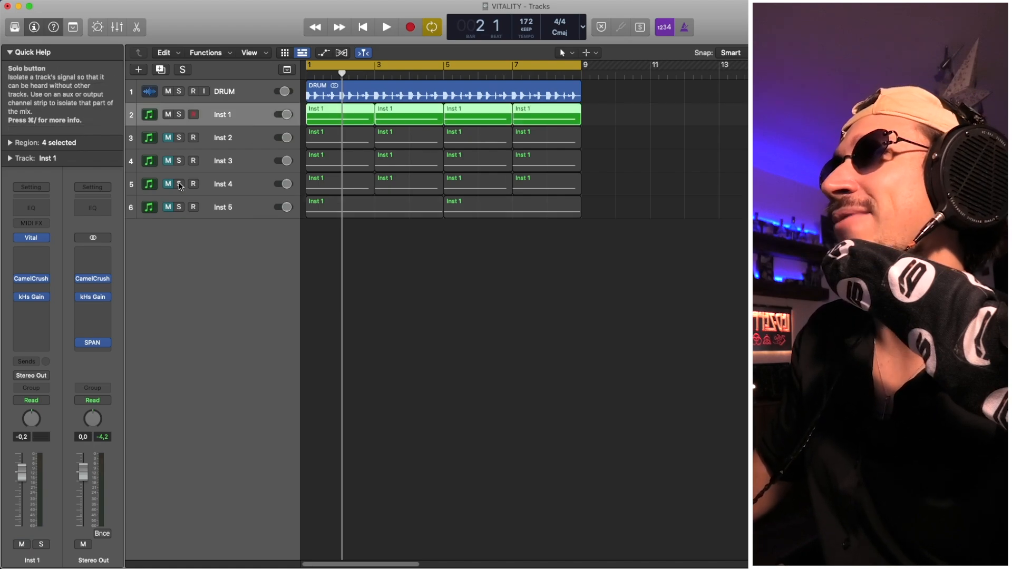
left_click(39, 239)
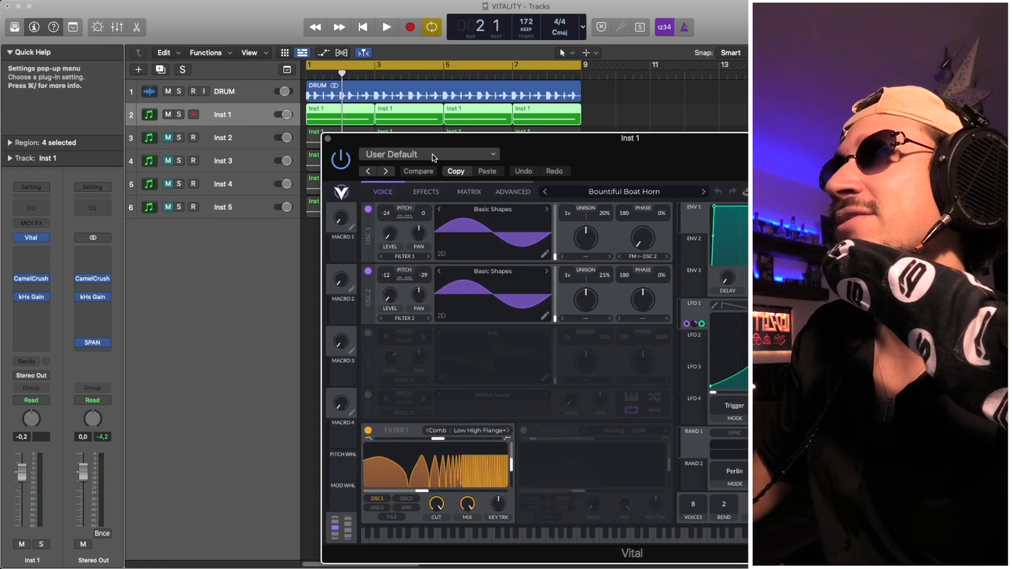
left_click_drag(420, 142, 234, 98)
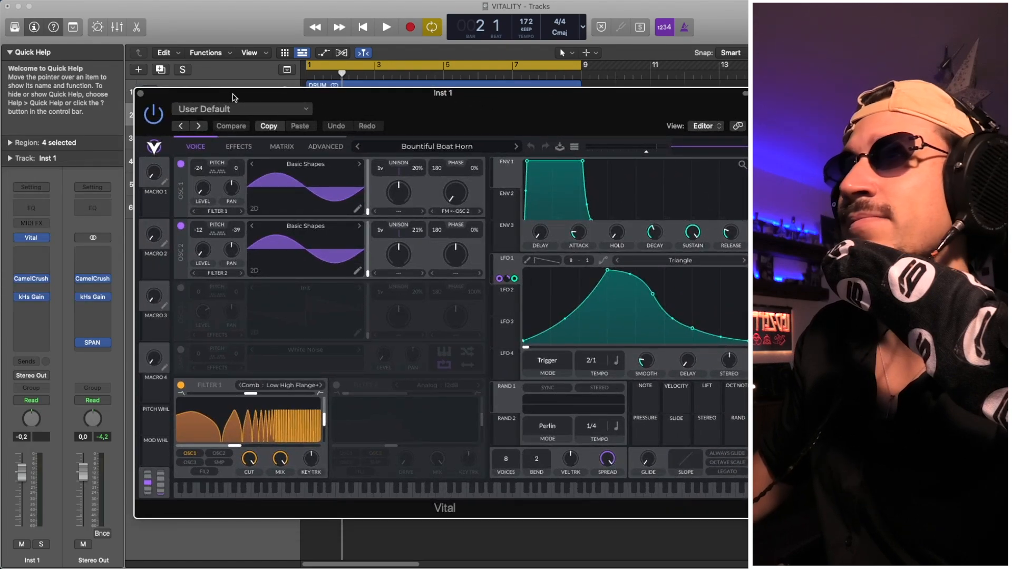
Step: Play the loop to hear Inst 1 with the drums, then stop playback with the track's Vital synth open
key("space")
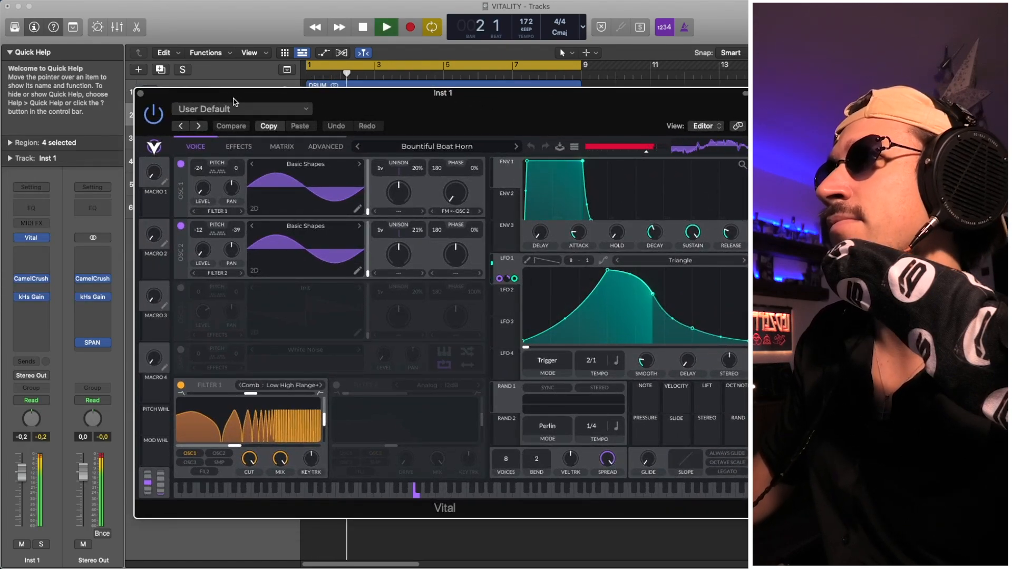
left_click_drag(155, 97, 147, 90)
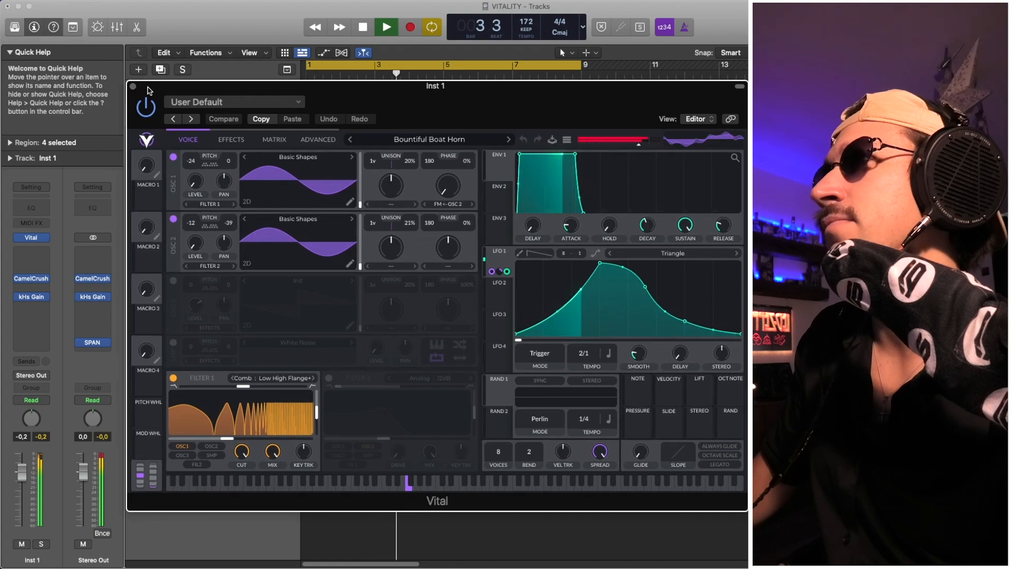
left_click(132, 86)
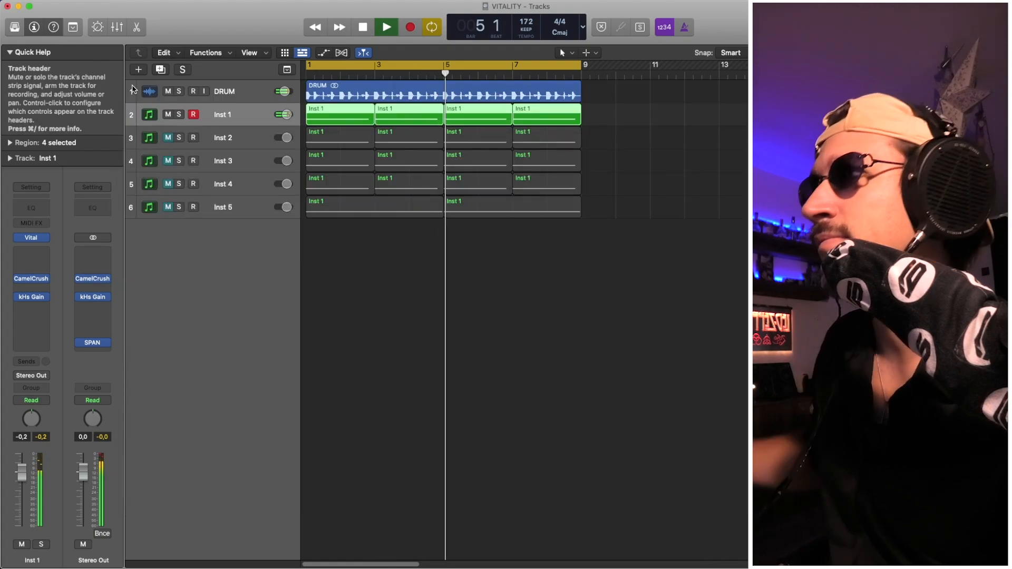
left_click(35, 238)
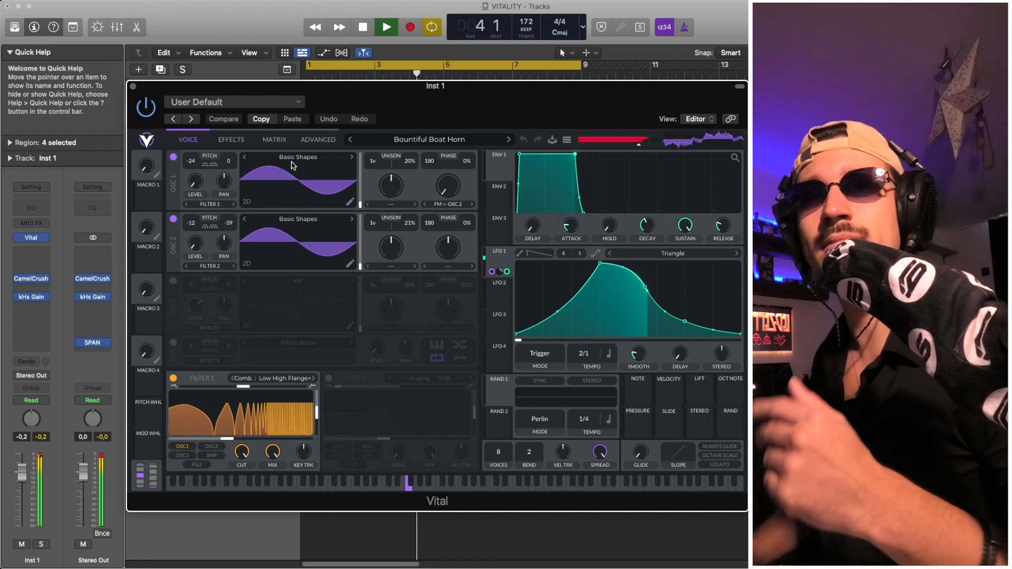
key("space")
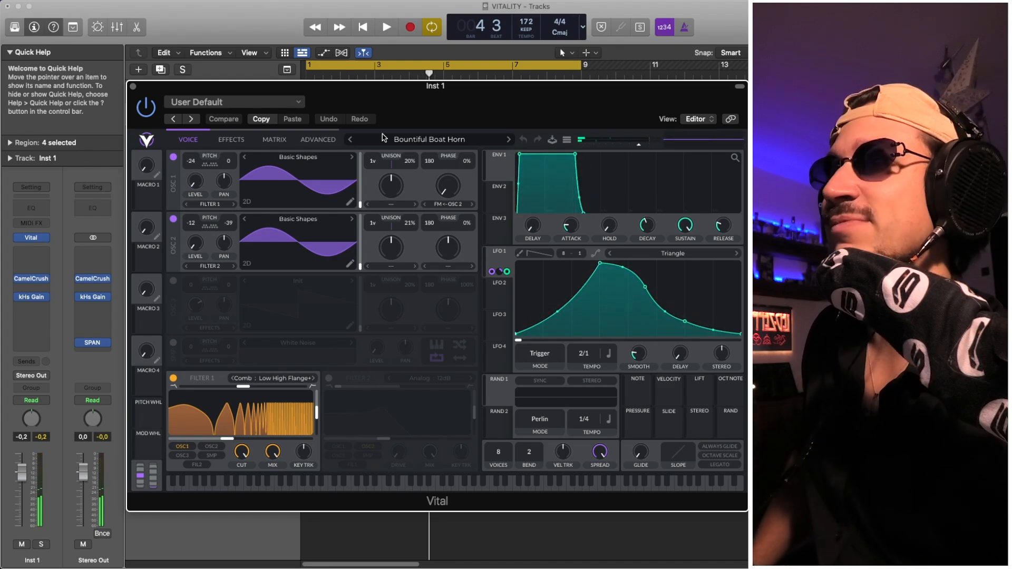
Step: Examine the effects chain and the oscillator settings of the Bountiful Boat Horn patch
left_click(229, 144)
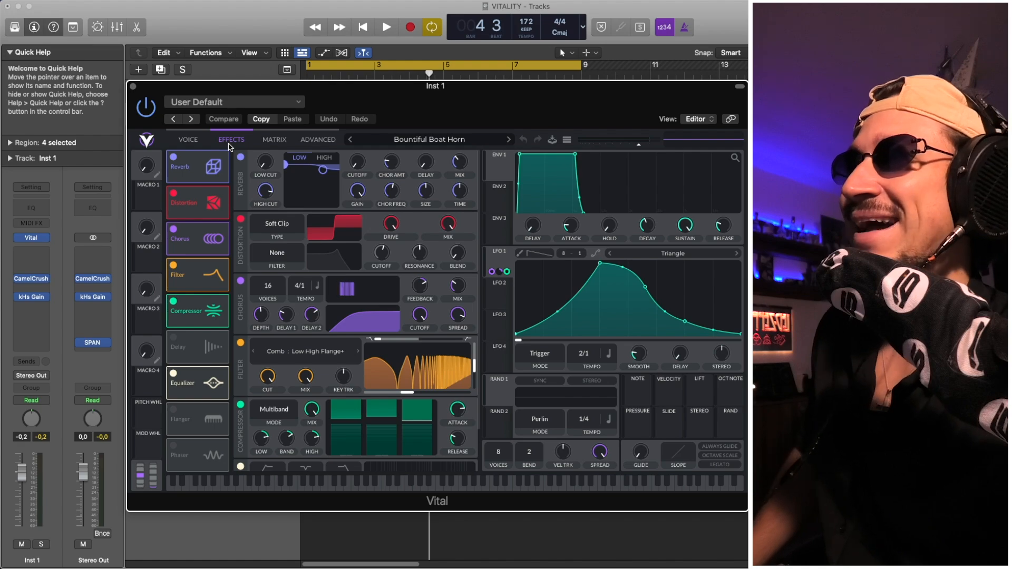
left_click(196, 141)
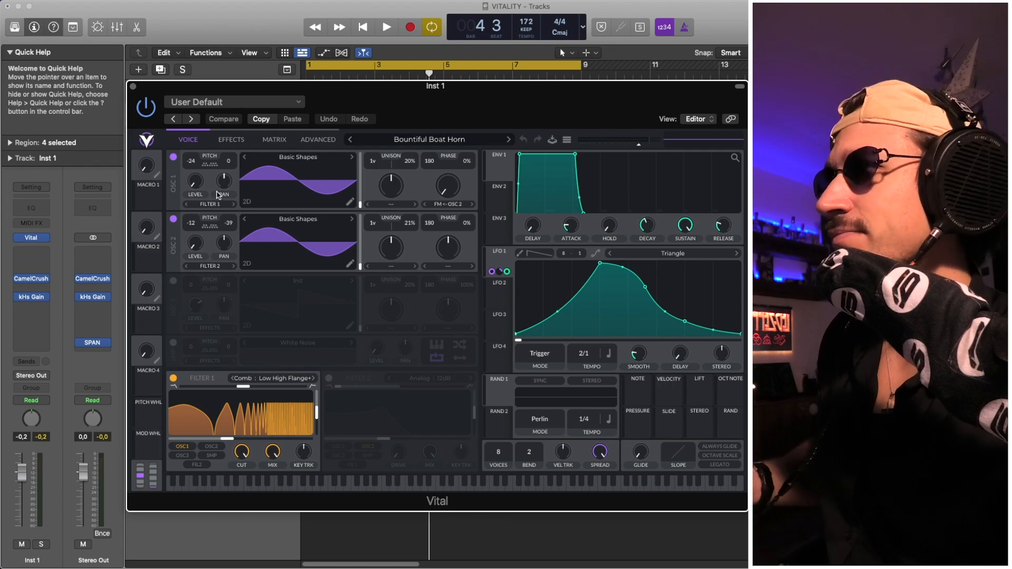
left_click(226, 140)
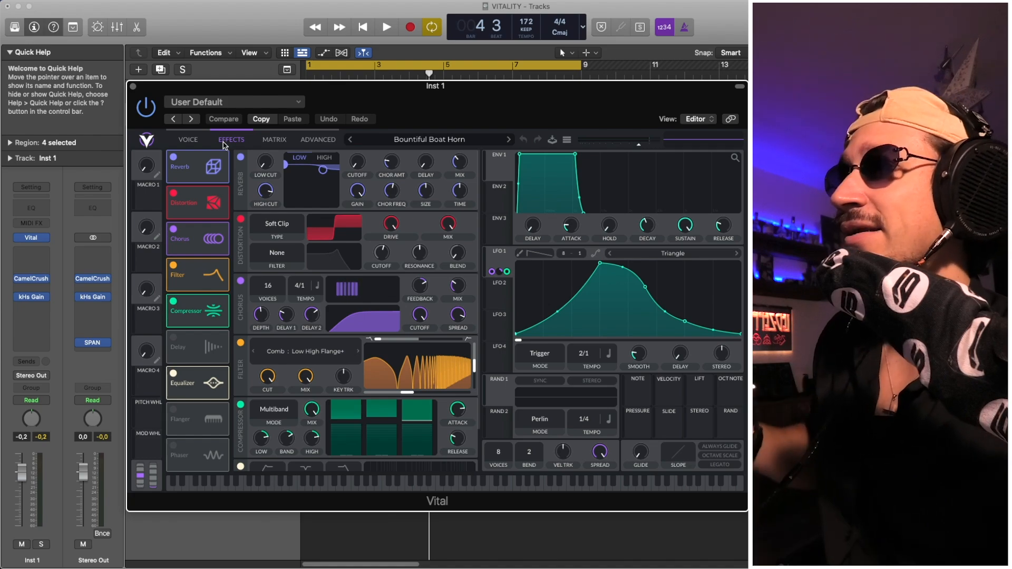
left_click(188, 140)
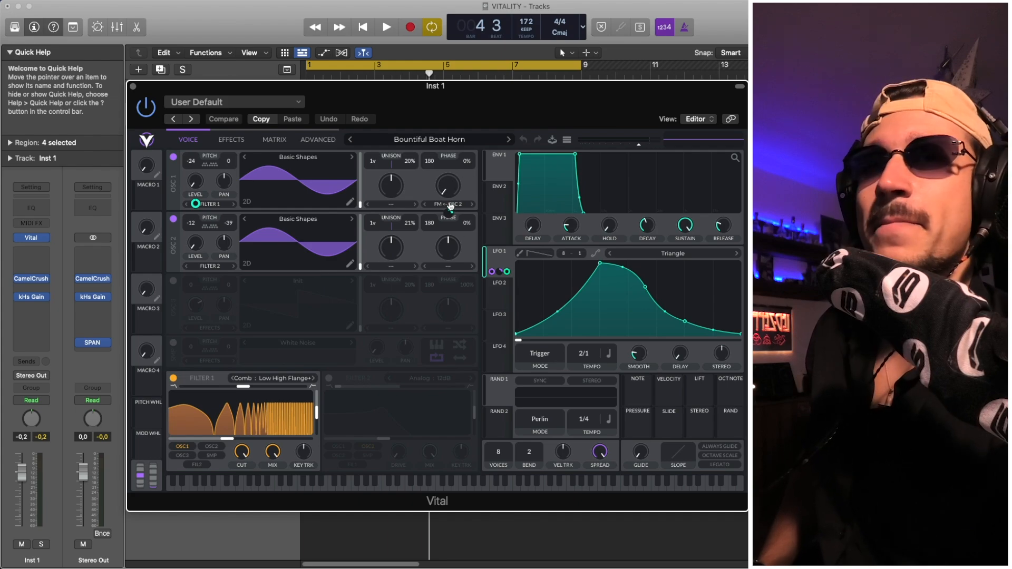
Step: Set oscillator 1's FM modulation to None to hear the difference, and restore FM <- Osc 2
mouse_move(454, 212)
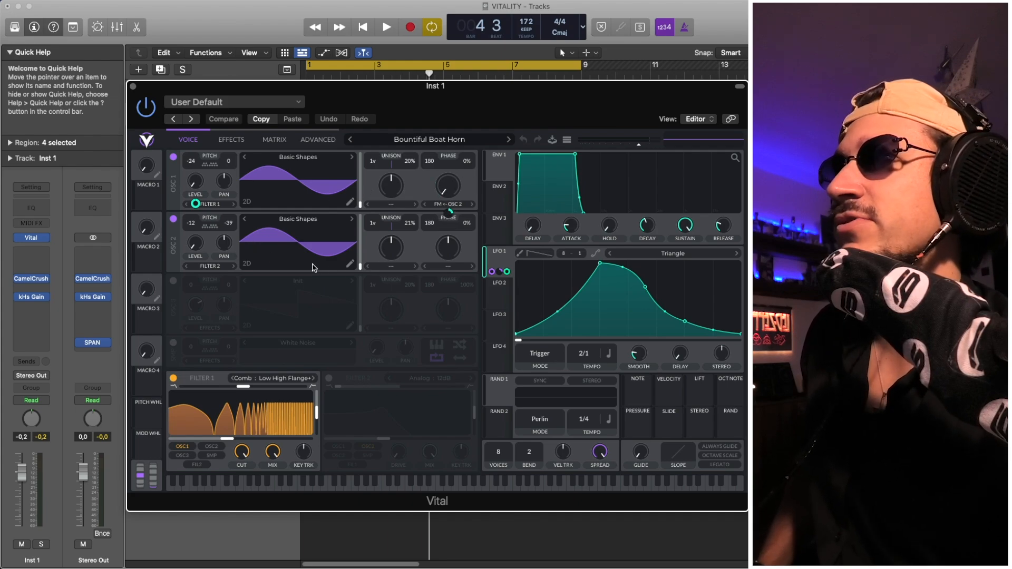
left_click(465, 209)
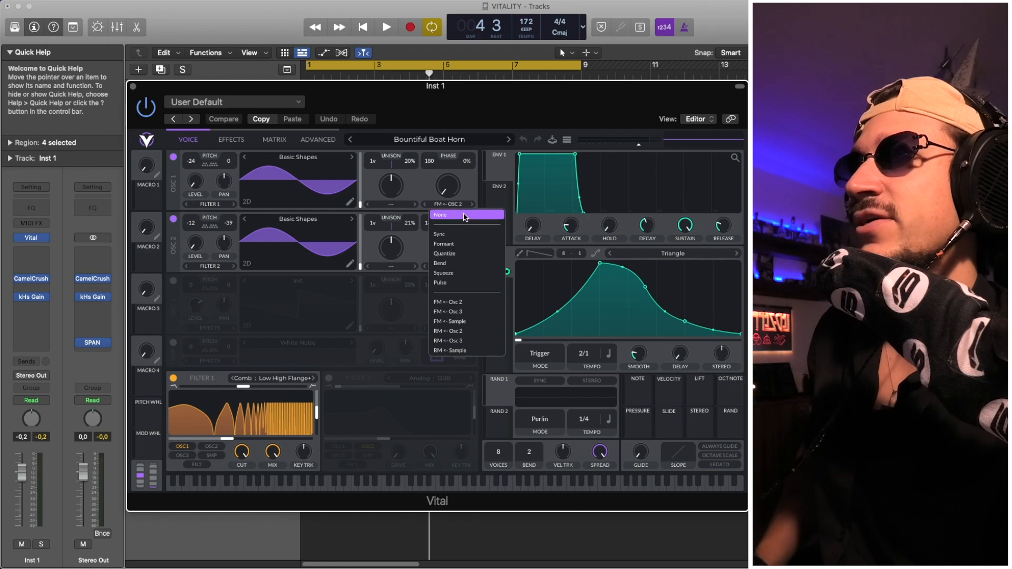
left_click(464, 216)
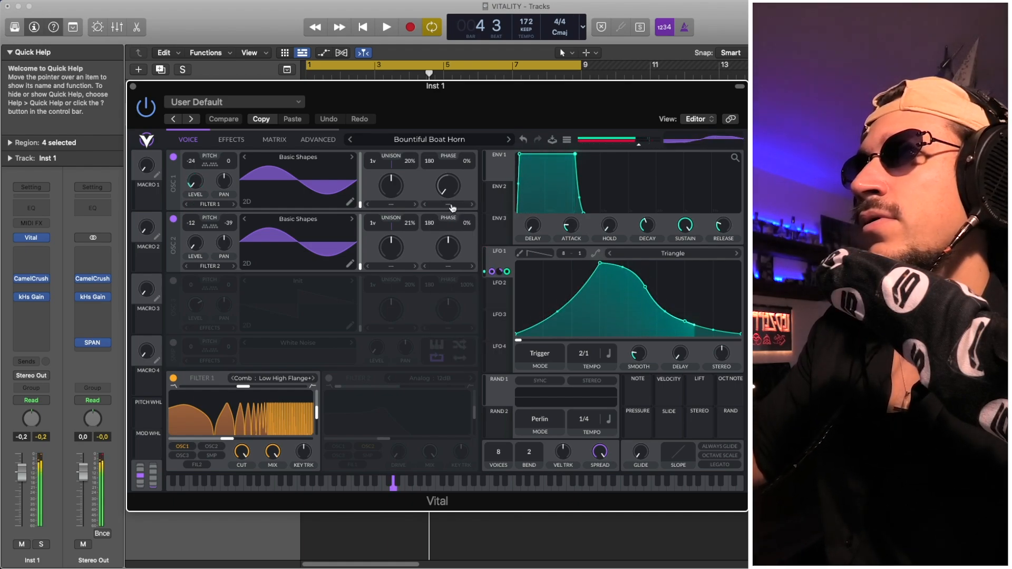
left_click(463, 216)
left_click(476, 304)
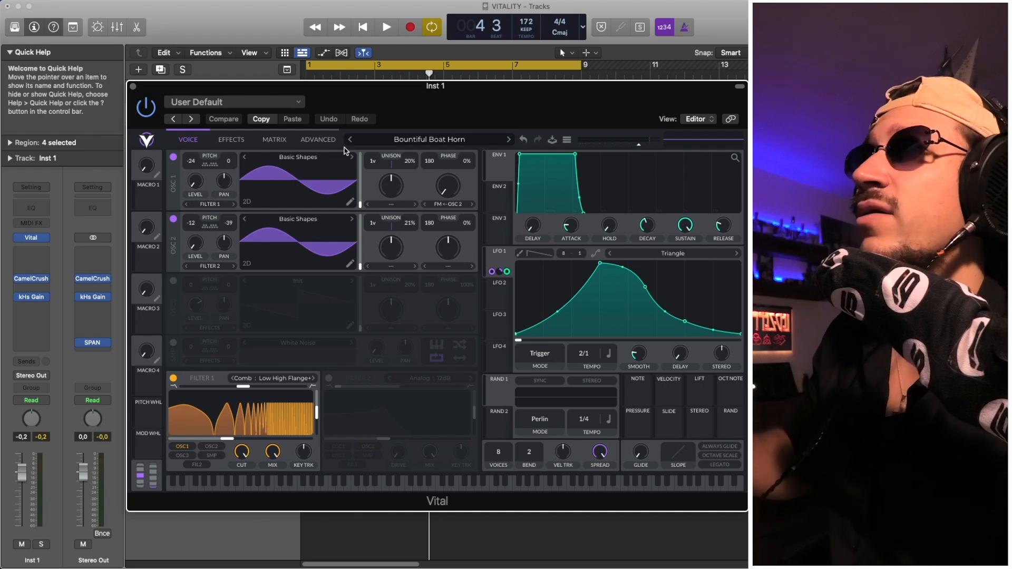
Step: Switch Filter 1 off to hear the patch without the comb filter, and switch it back on
left_click(220, 141)
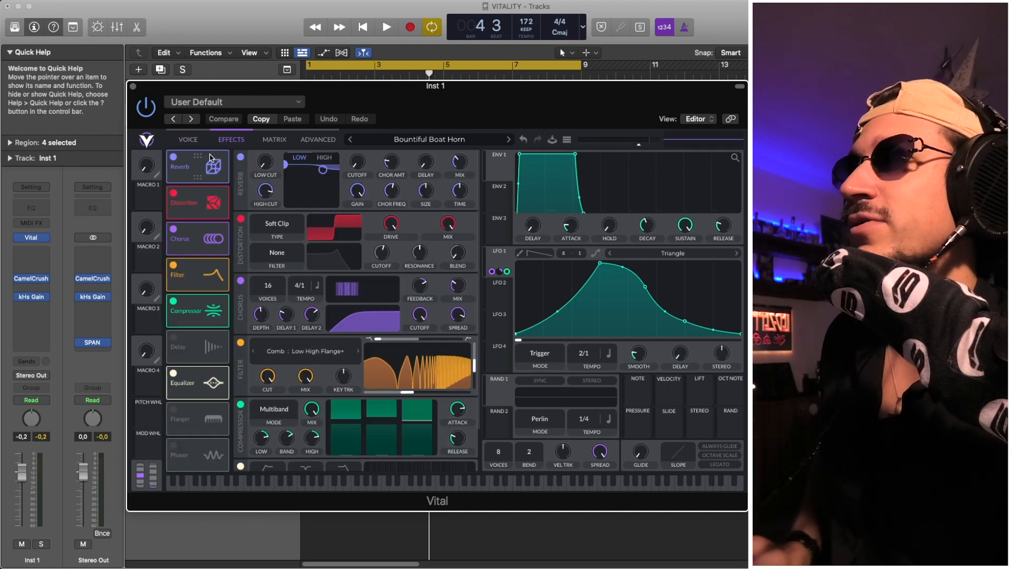
left_click(189, 141)
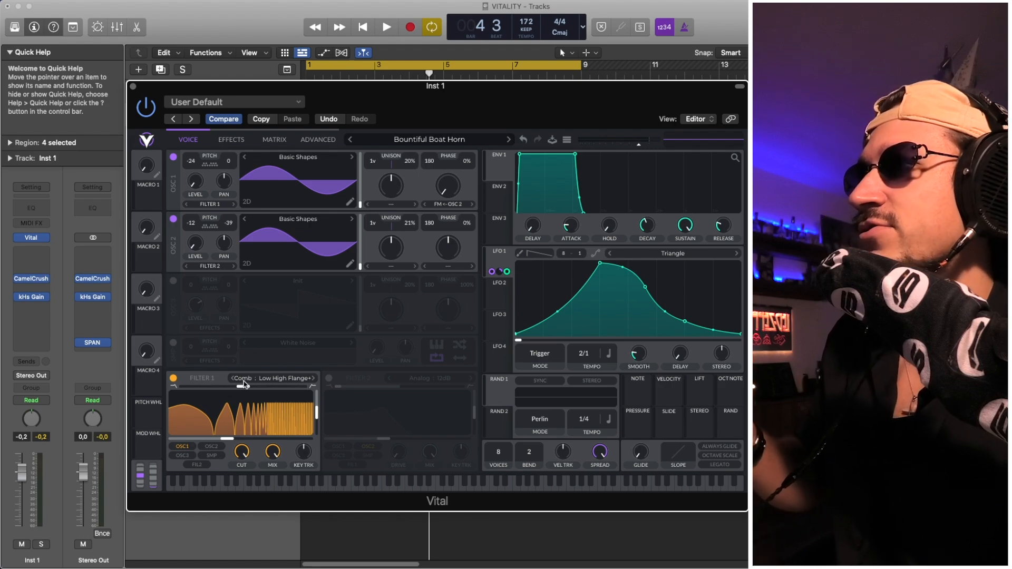
left_click(173, 379)
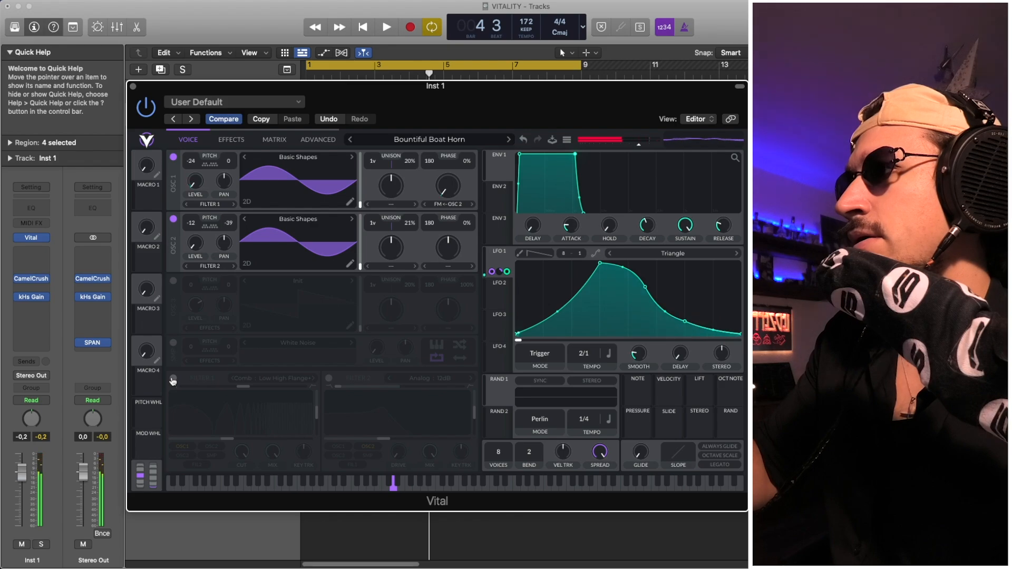
left_click(172, 379)
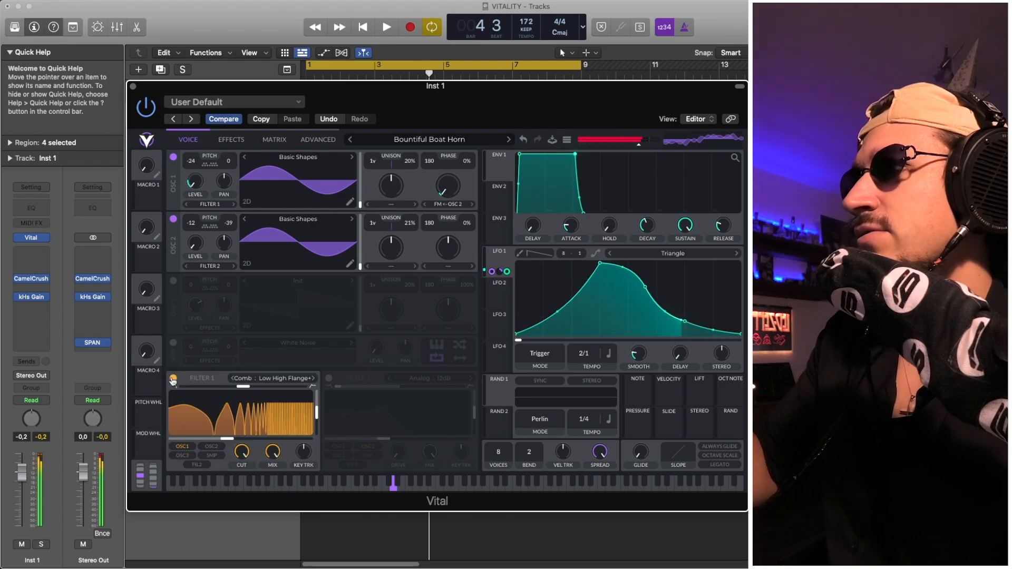
Step: Bypass the Reverb effect to compare the sound, and enable it again
left_click(226, 138)
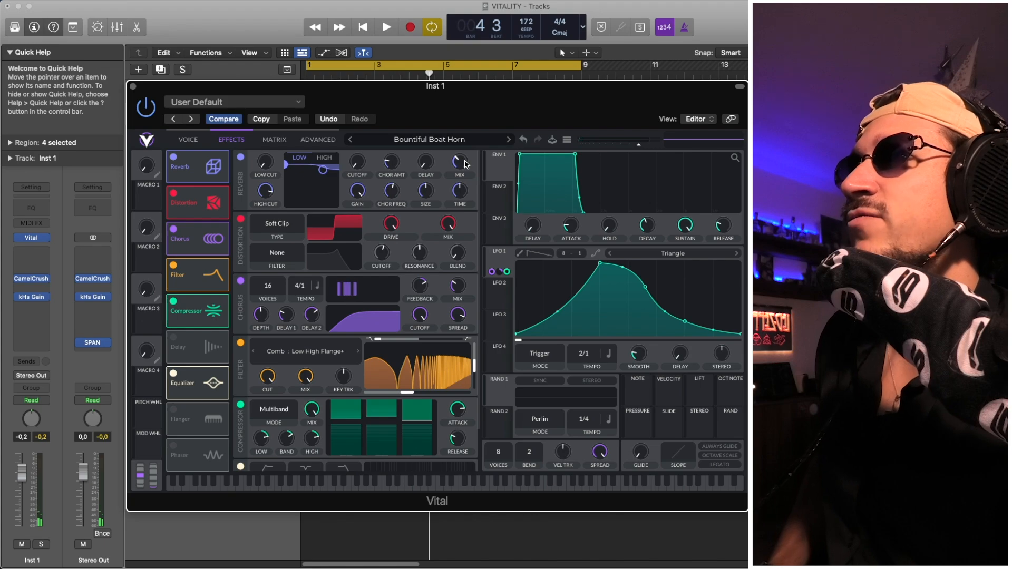
left_click(241, 158)
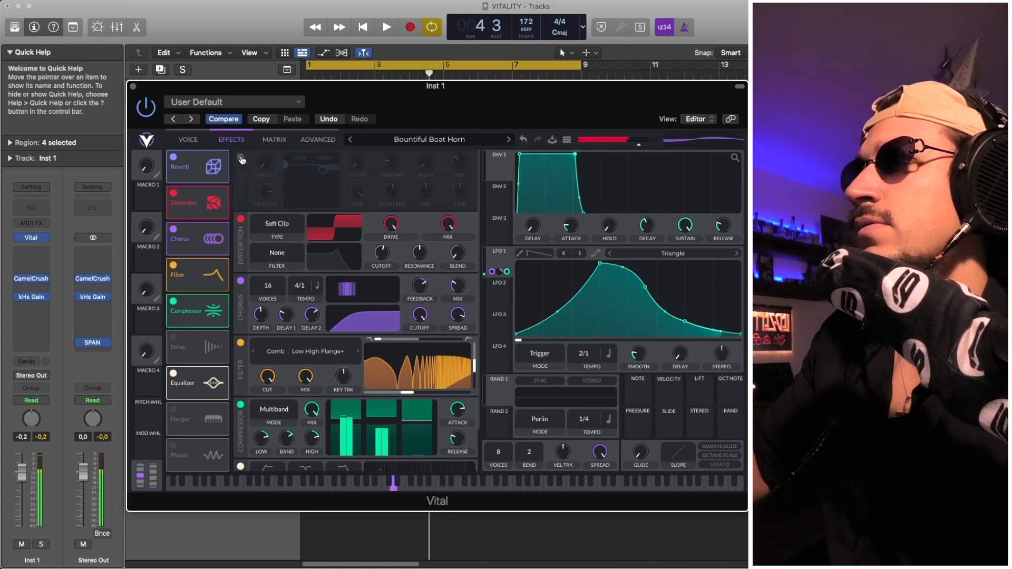
left_click(241, 158)
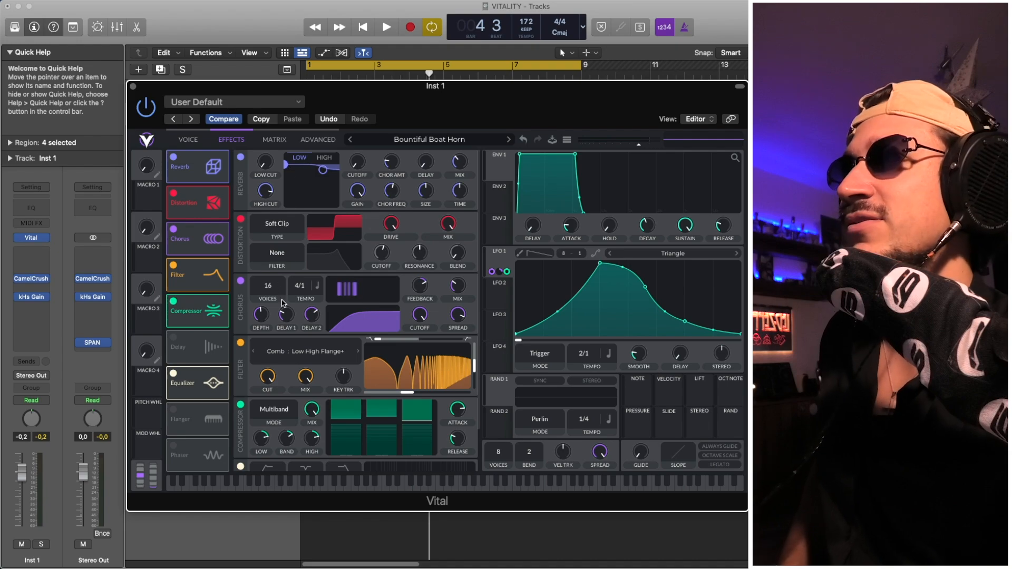
Step: Bypass the multiband Compressor in the effects chain to compare the sound, and enable it again
scroll(242, 308, "down", 2)
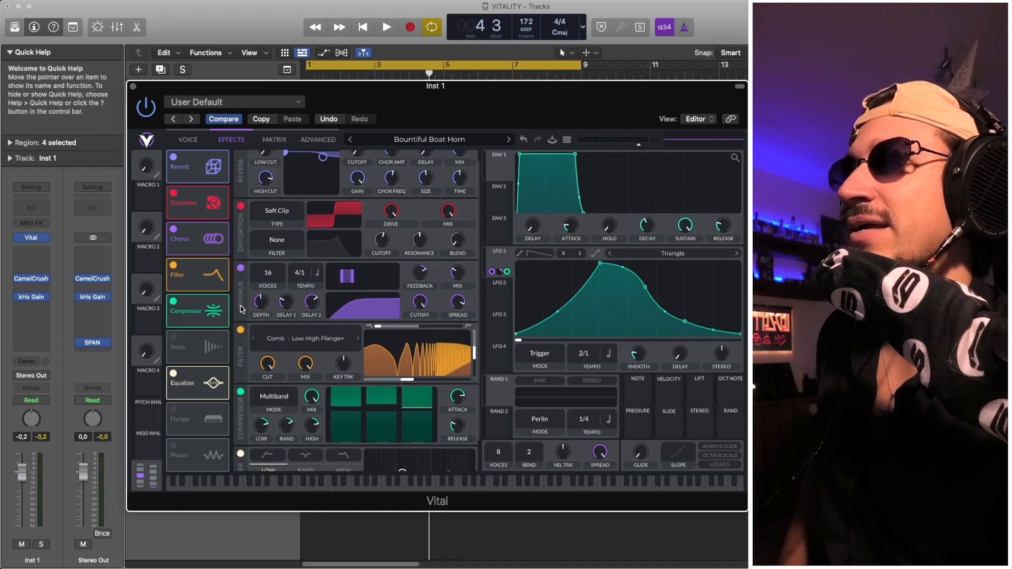
scroll(262, 323, "down", 4)
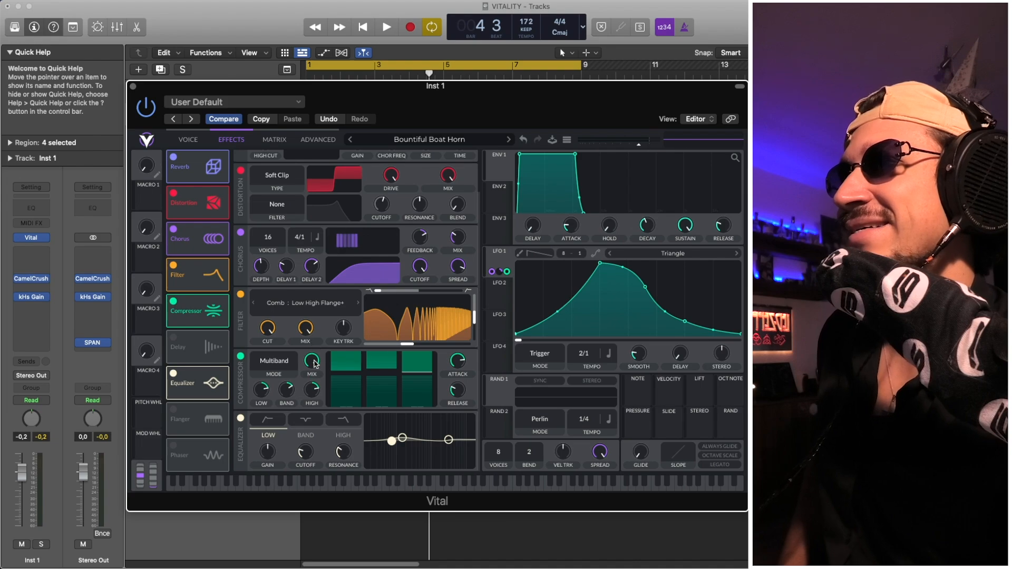
mouse_move(311, 387)
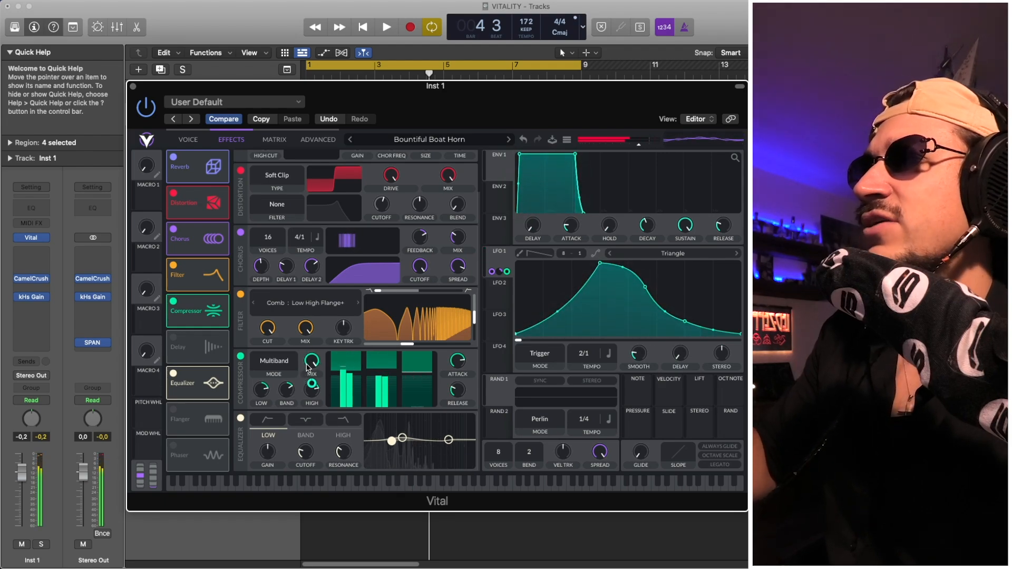
left_click(241, 357)
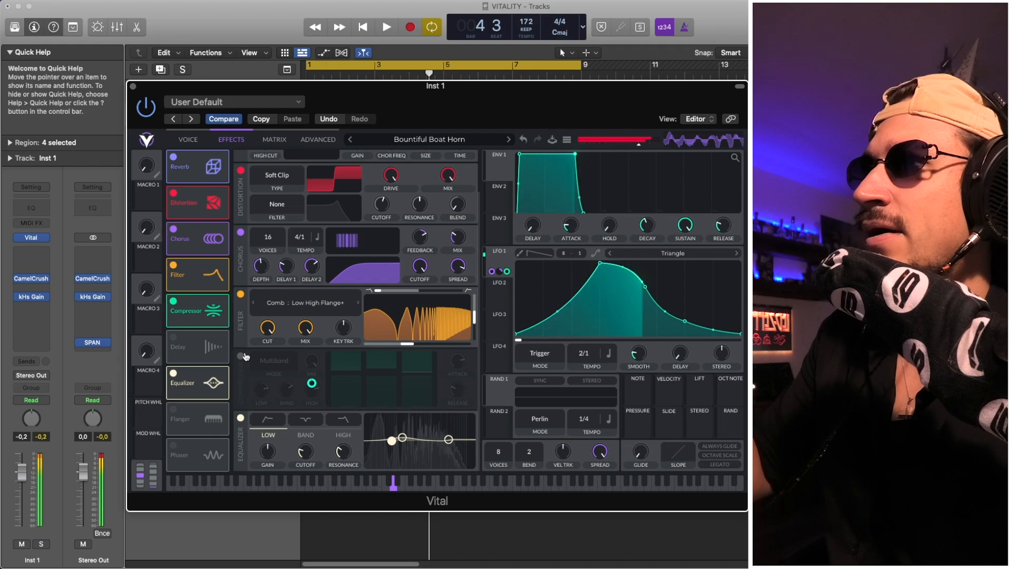
left_click(242, 356)
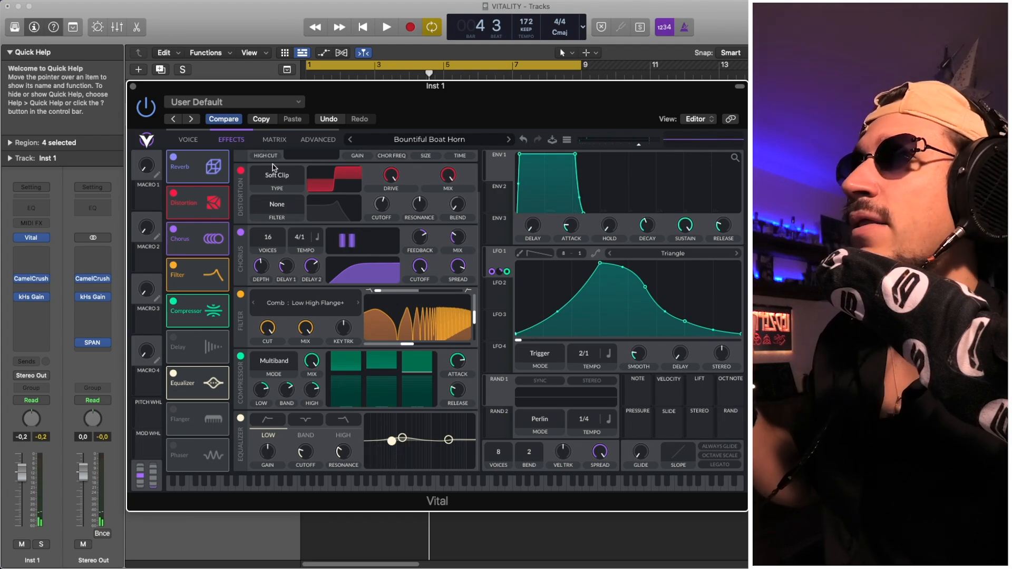
Step: Review the patch's oscillator and effects settings once more and close the Inst 1 synth window
left_click(188, 139)
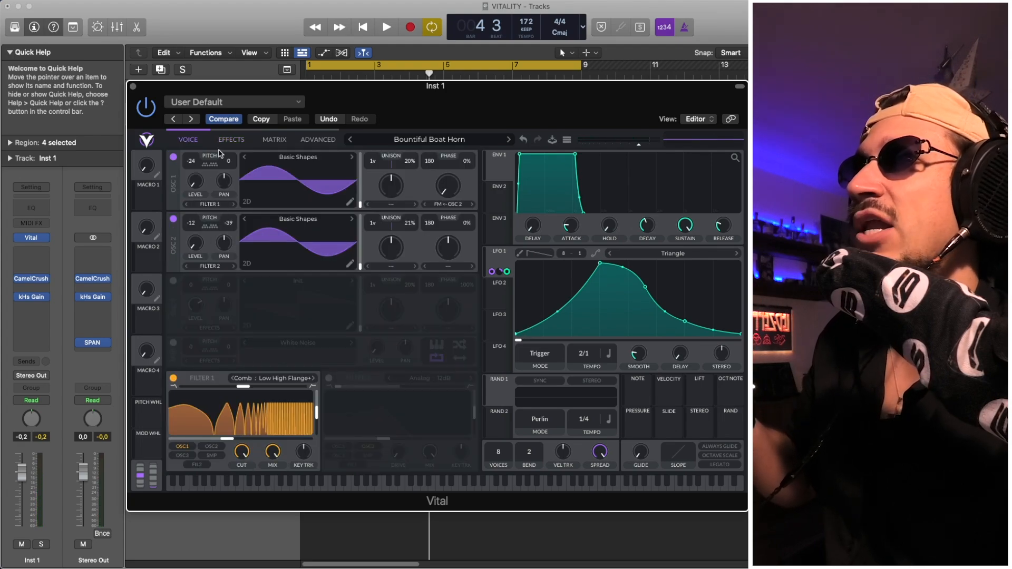
left_click(230, 140)
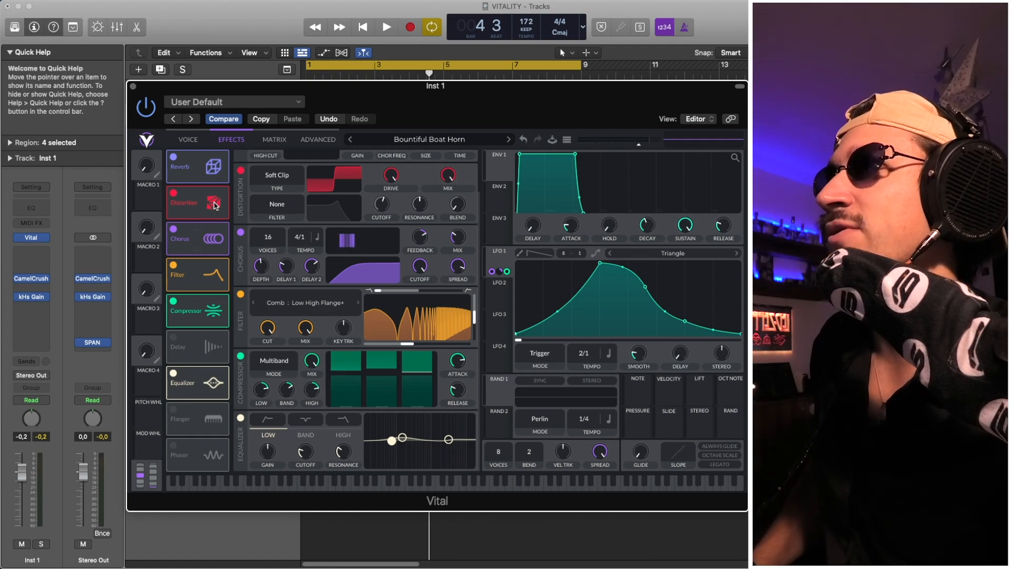
left_click(133, 87)
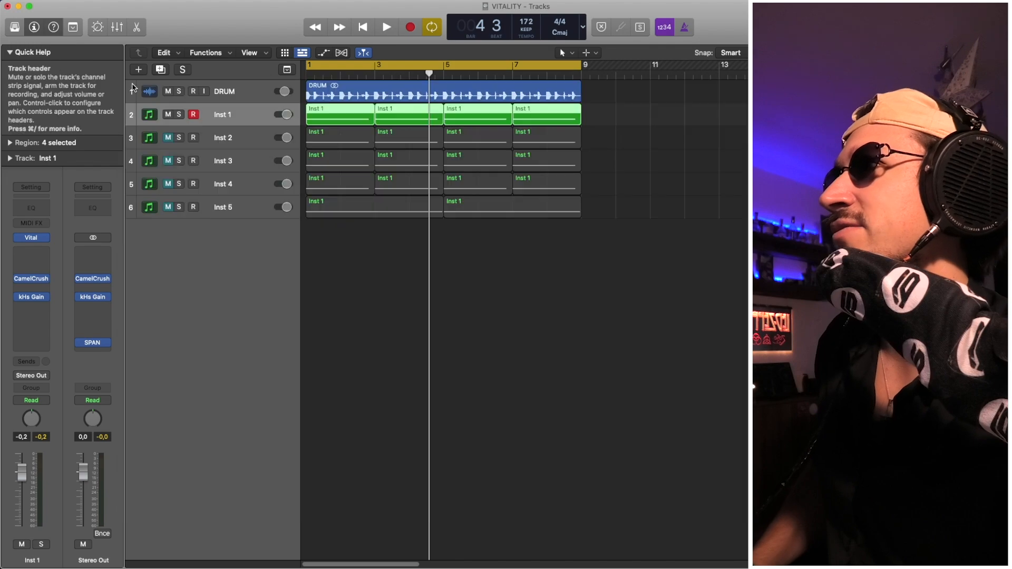
Step: Mute the Inst 1 track, unmute Inst 2 and select the Inst 2 track
left_click(167, 114)
left_click(168, 138)
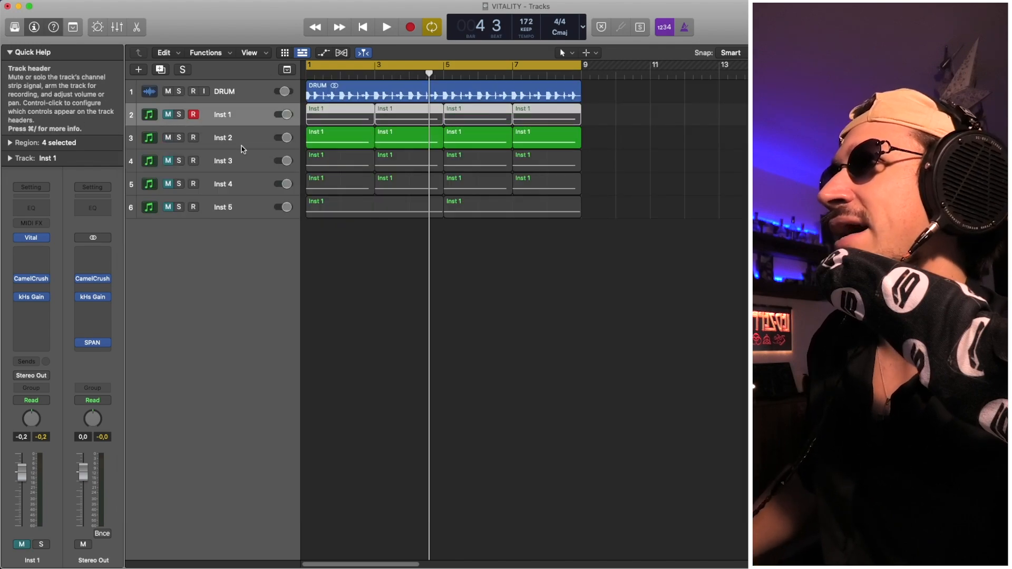
left_click(242, 144)
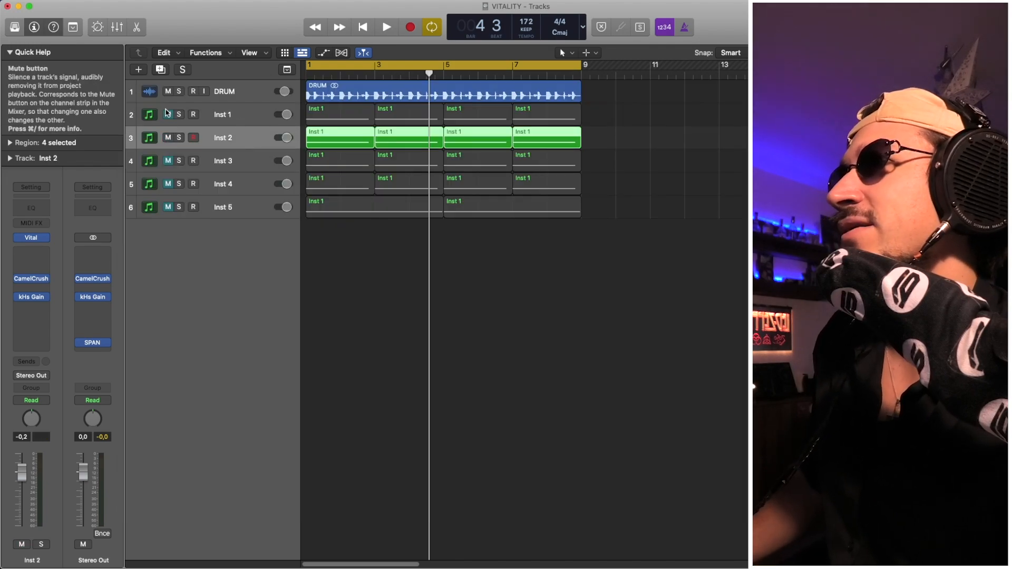
Step: Mute the Inst 2 track and unmute Inst 1, leaving Inst 1 as the selected track
left_click(372, 282)
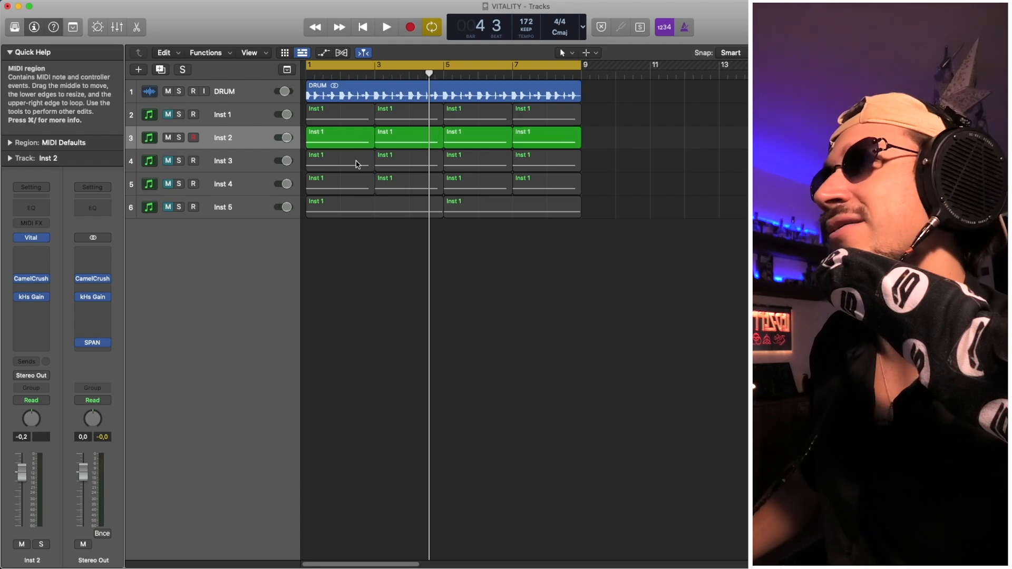
left_click(349, 133)
left_click(233, 137)
left_click(229, 114)
left_click(168, 137)
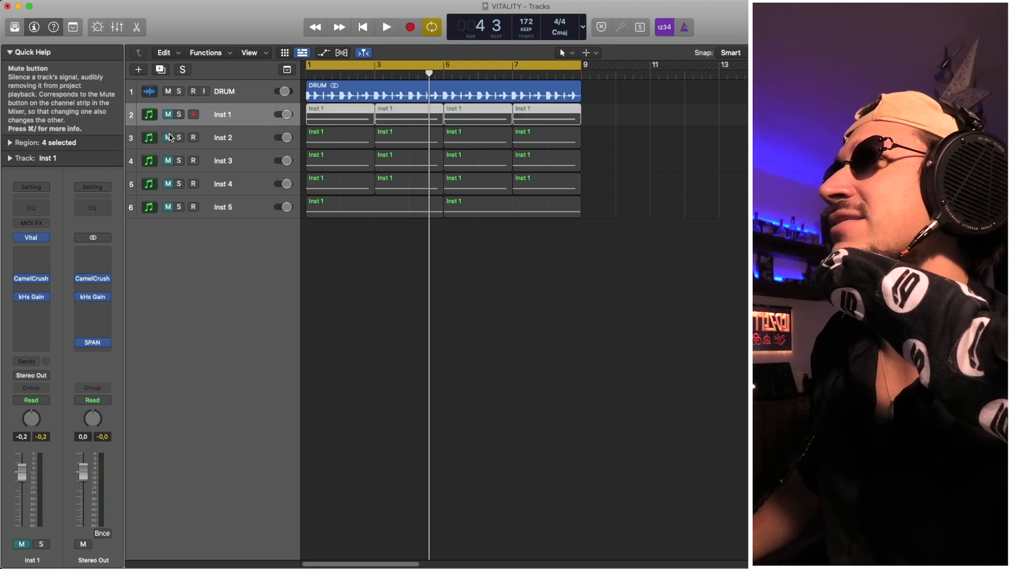
left_click(170, 115)
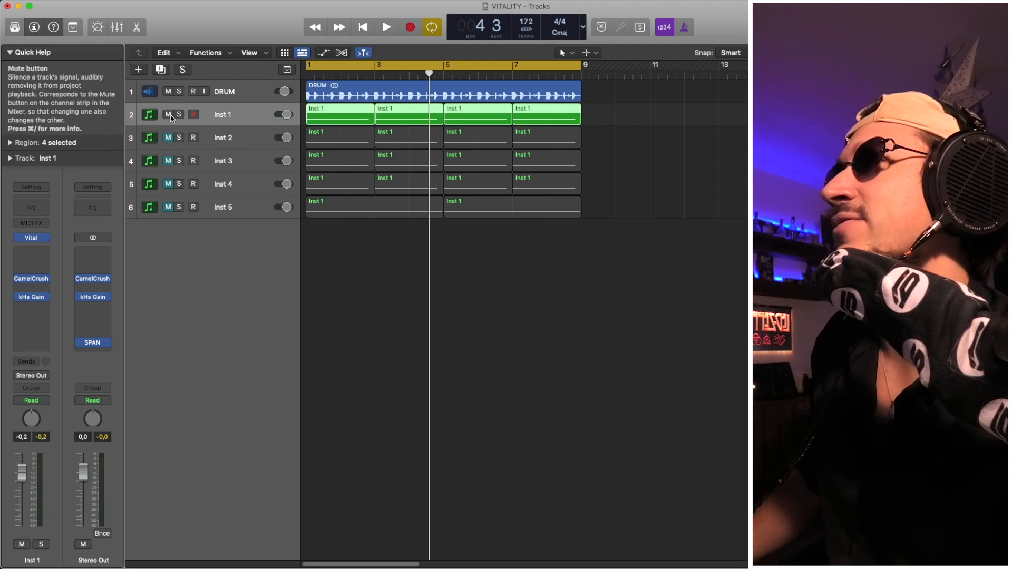
Step: Open the Inst 1 Vital synth, review its effects chain from the Reverb down, and close the window
left_click(36, 237)
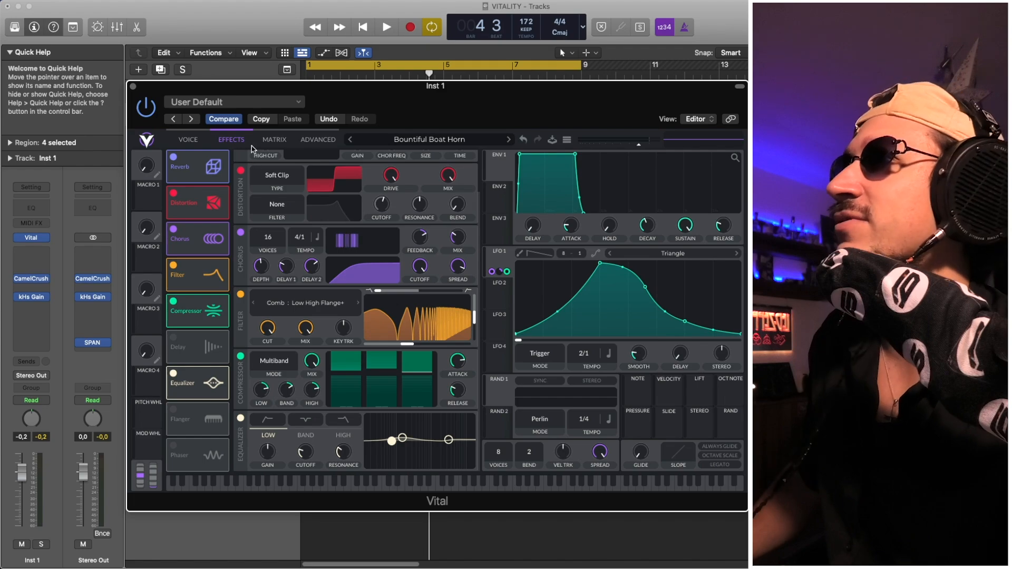
scroll(262, 180, "up", 3)
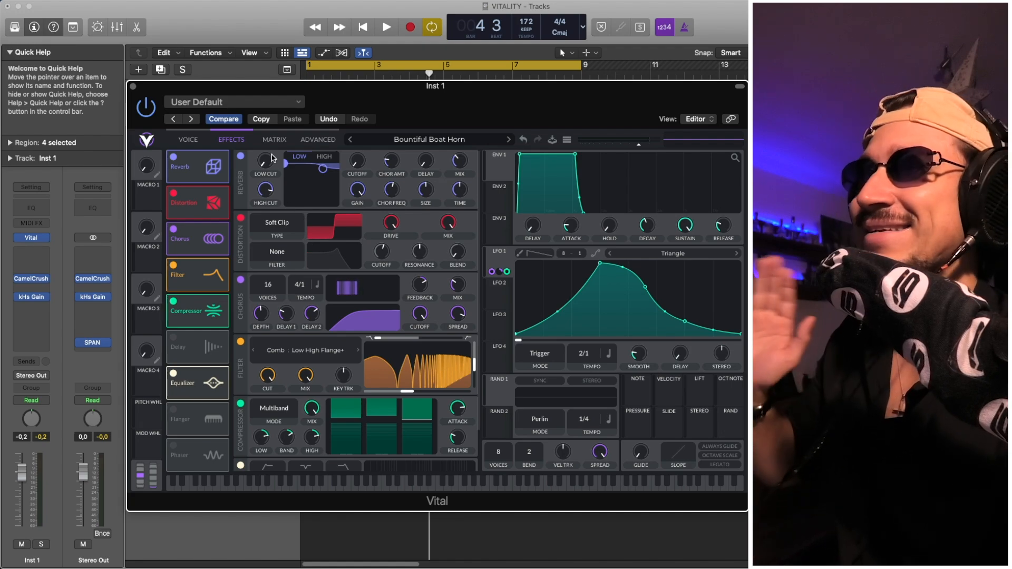
left_click(133, 86)
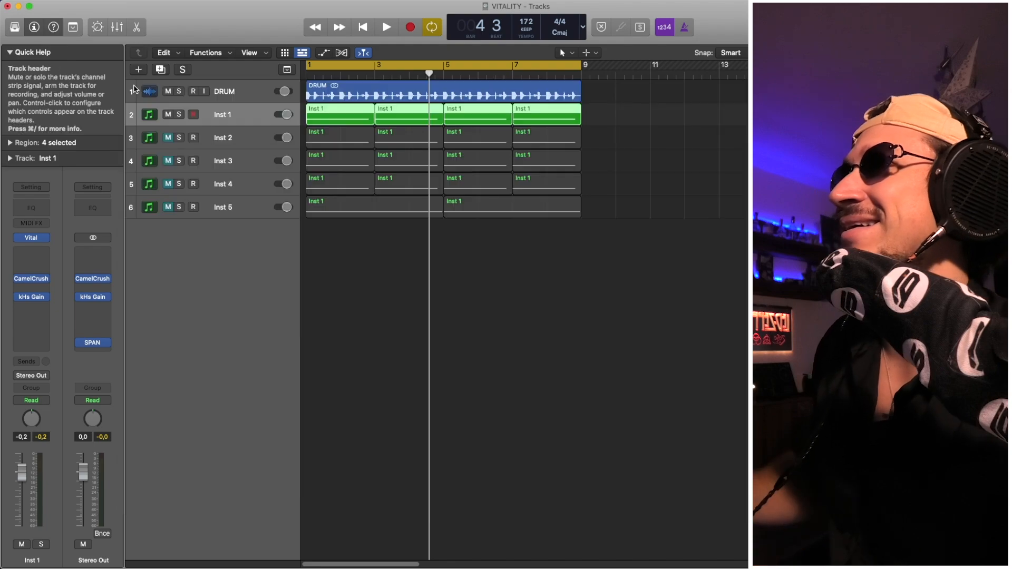
Step: Mute the Inst 1 track, and select and unmute the Inst 2 track
left_click(170, 116)
left_click(219, 136)
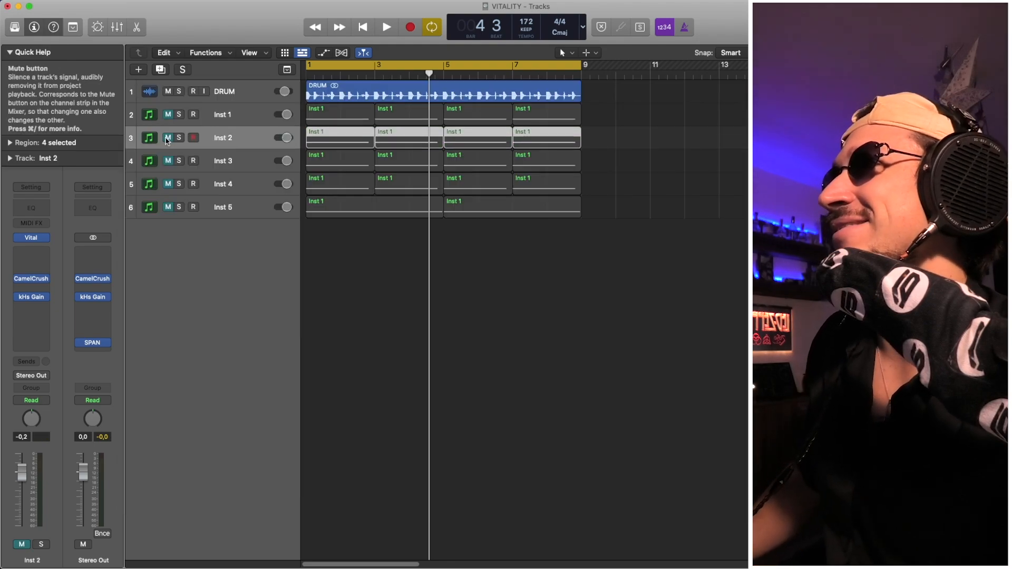
left_click(168, 138)
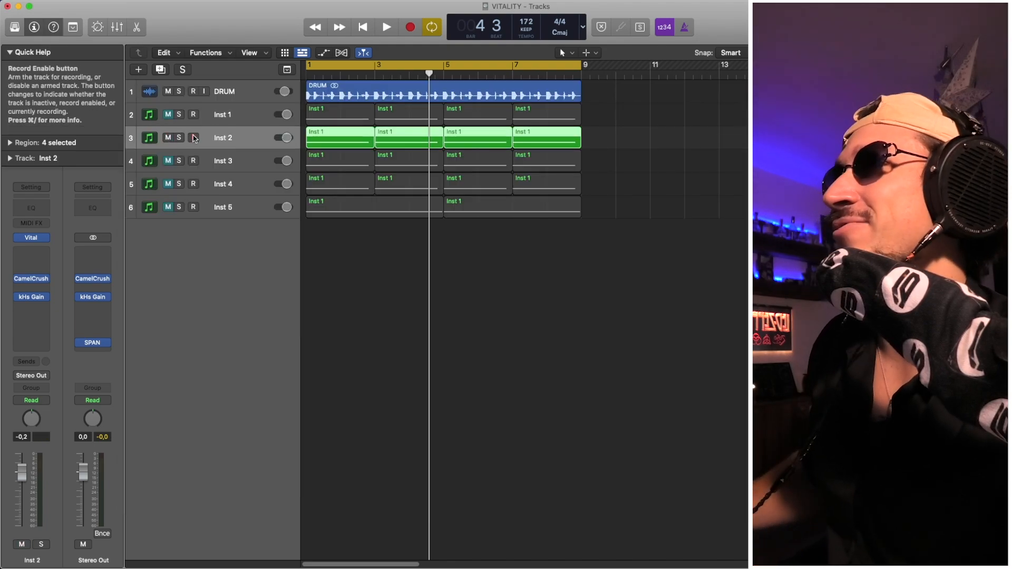
Step: Open the Inst 2 Vital synth and audition the Frantic Antics patch while viewing its effects chain
left_click(40, 237)
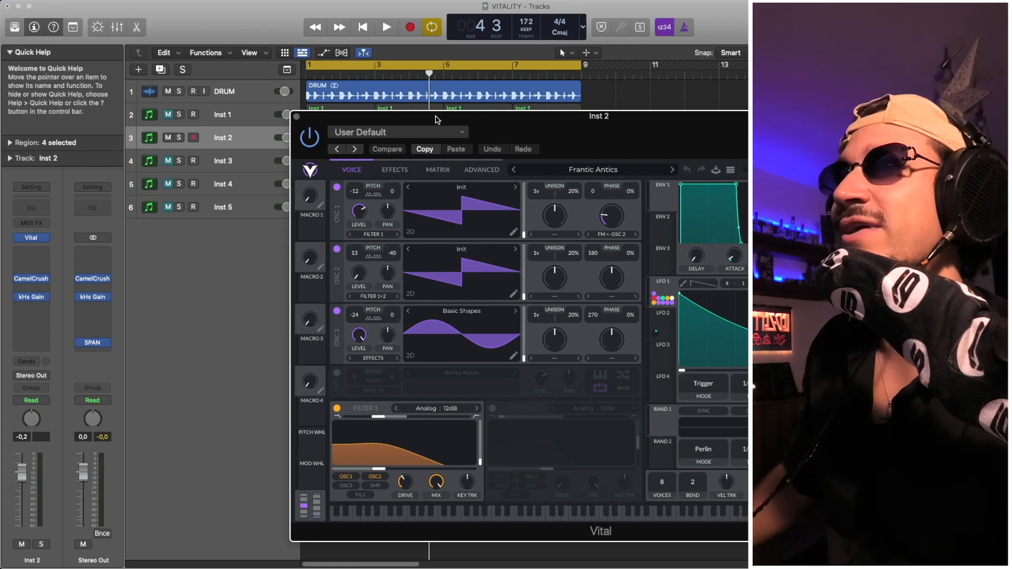
left_click_drag(436, 119, 277, 58)
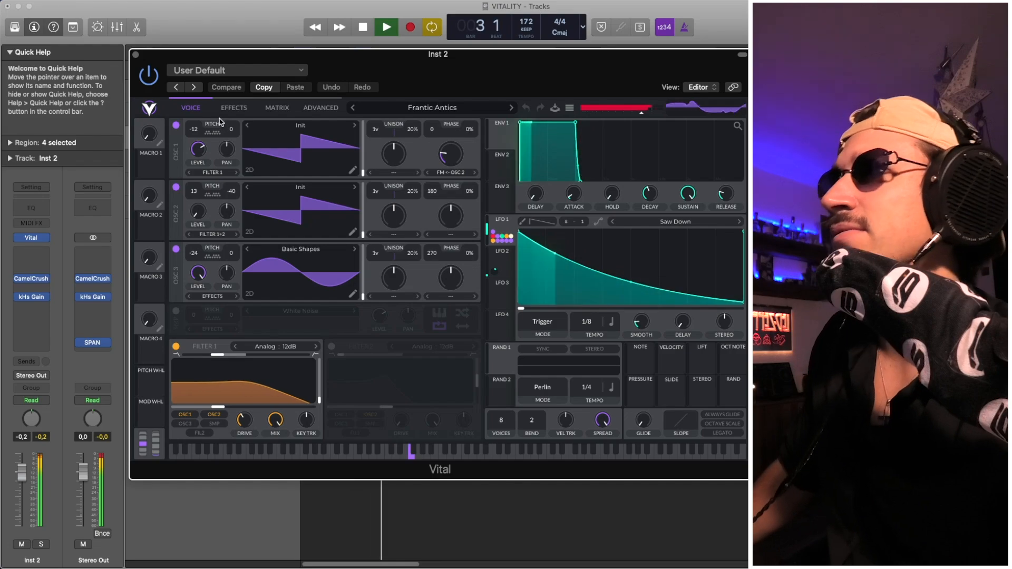
left_click(232, 109)
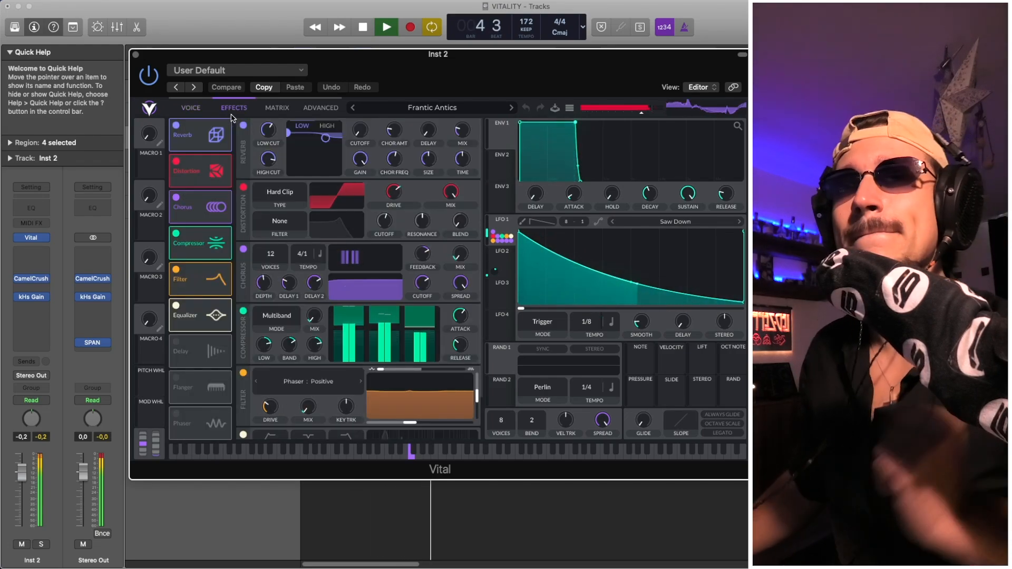
key("space")
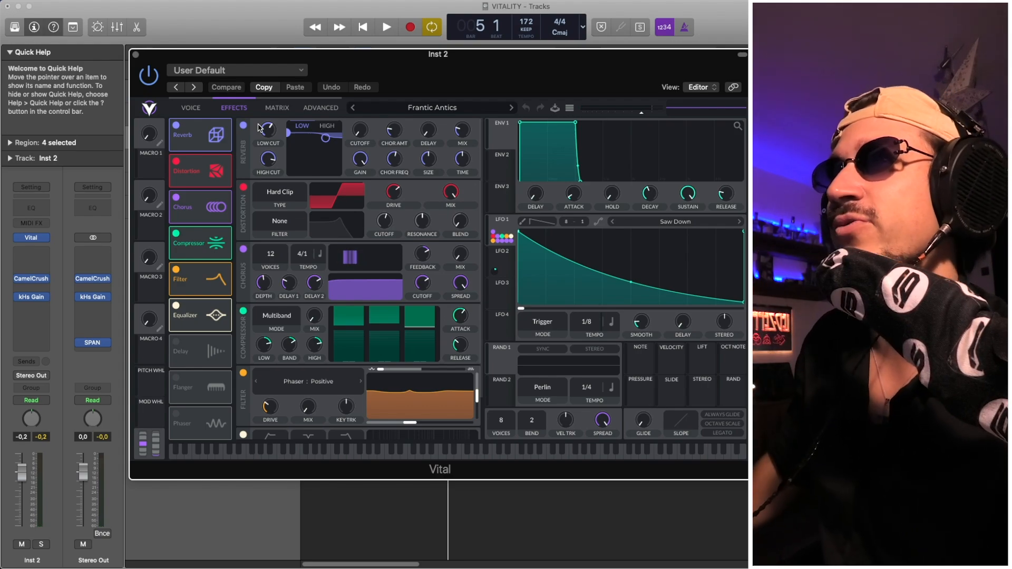
key("space")
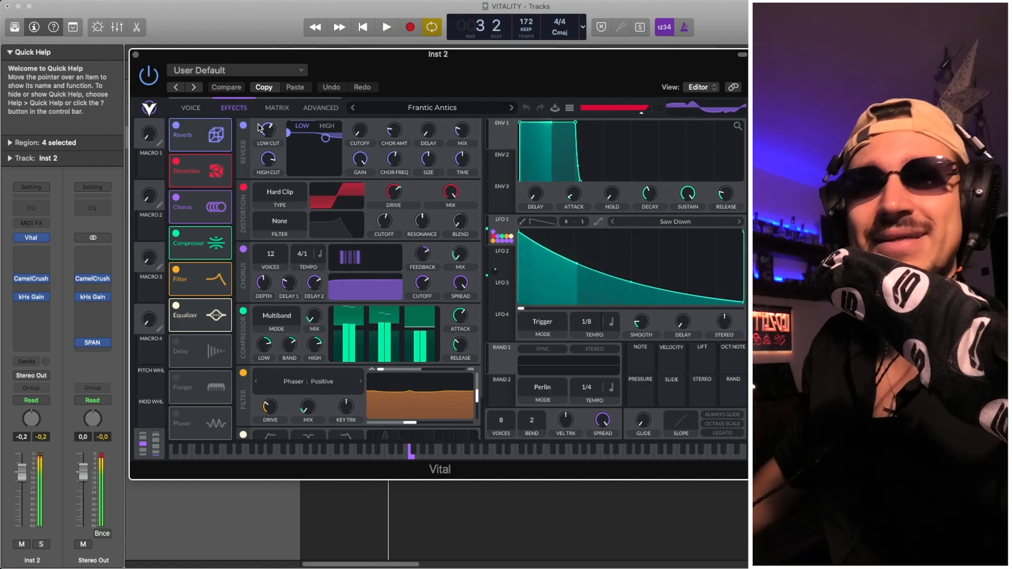
key("space")
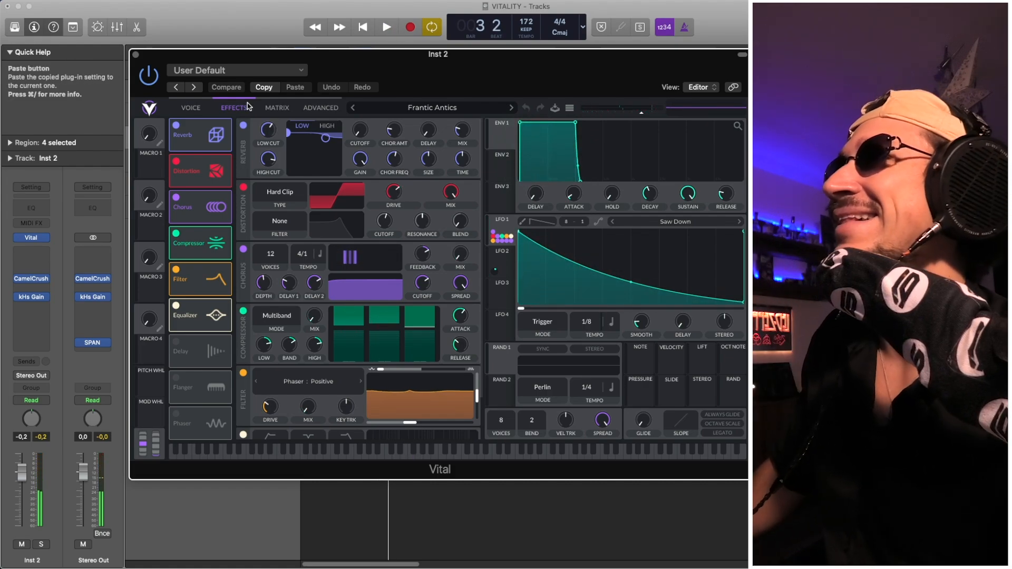
Step: Examine the patch's oscillators and the LFO 2 and LFO 1 shapes, and play the loop to hear them
left_click(192, 104)
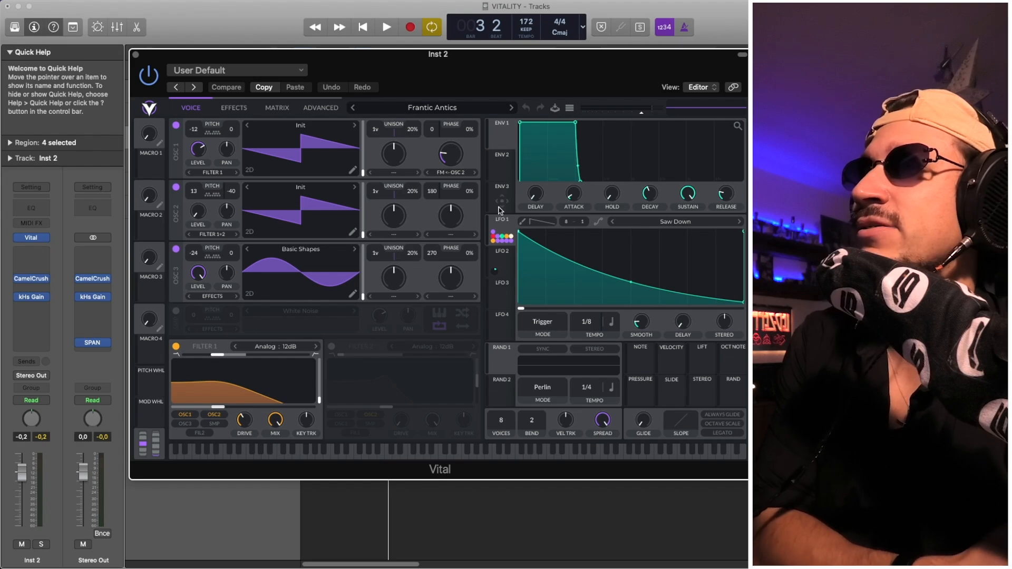
left_click(503, 253)
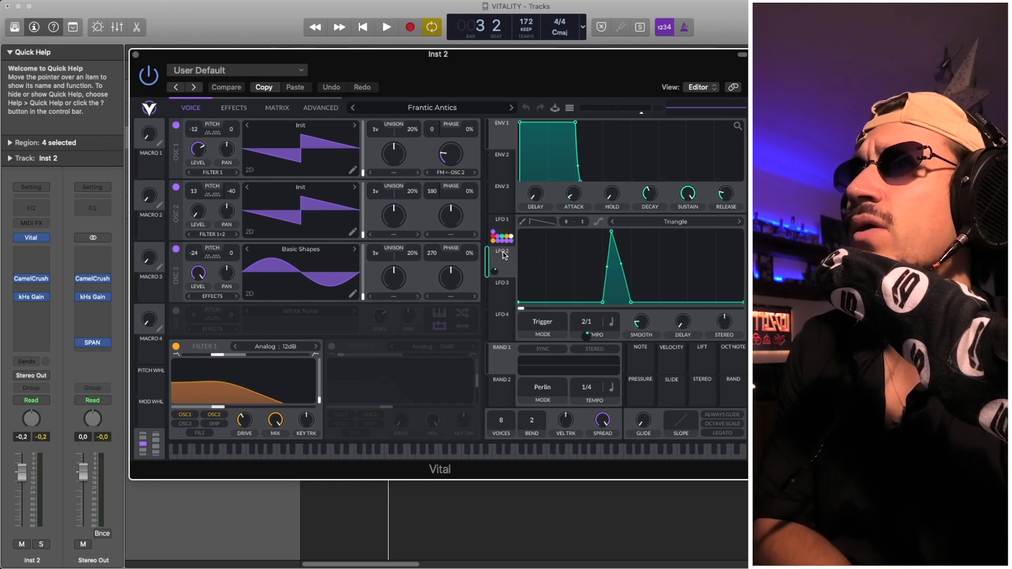
left_click(488, 220)
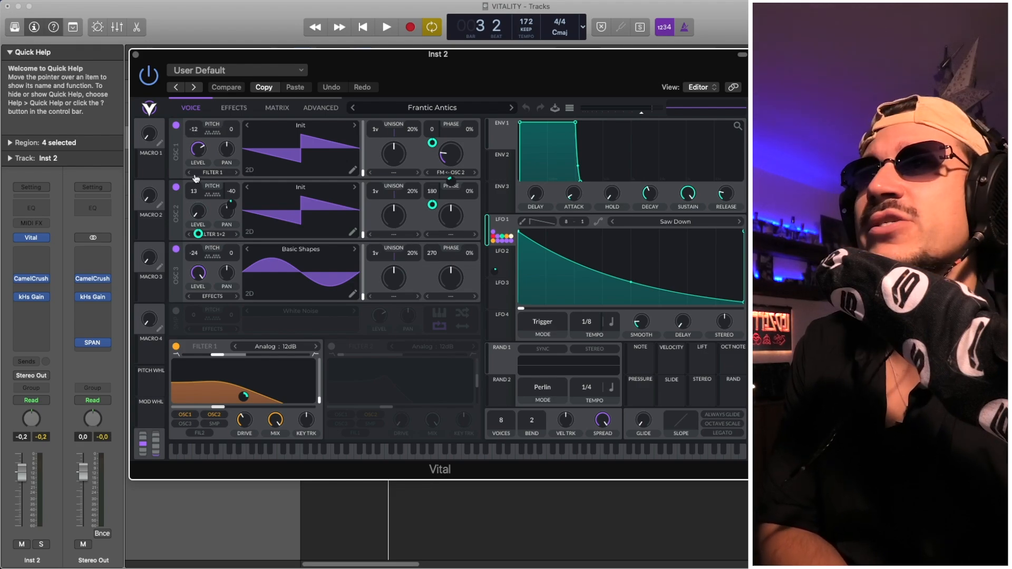
key("space")
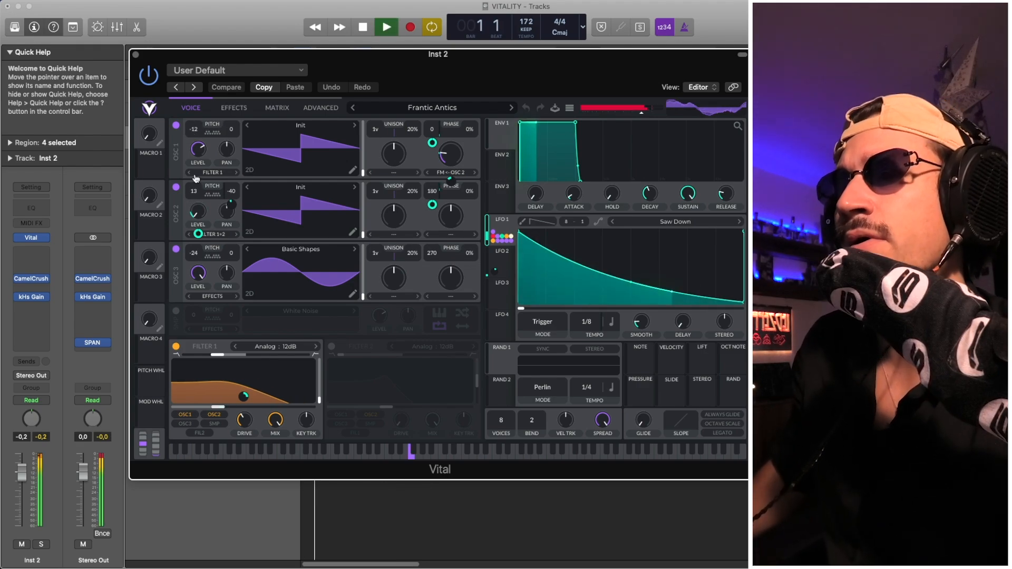
key("space")
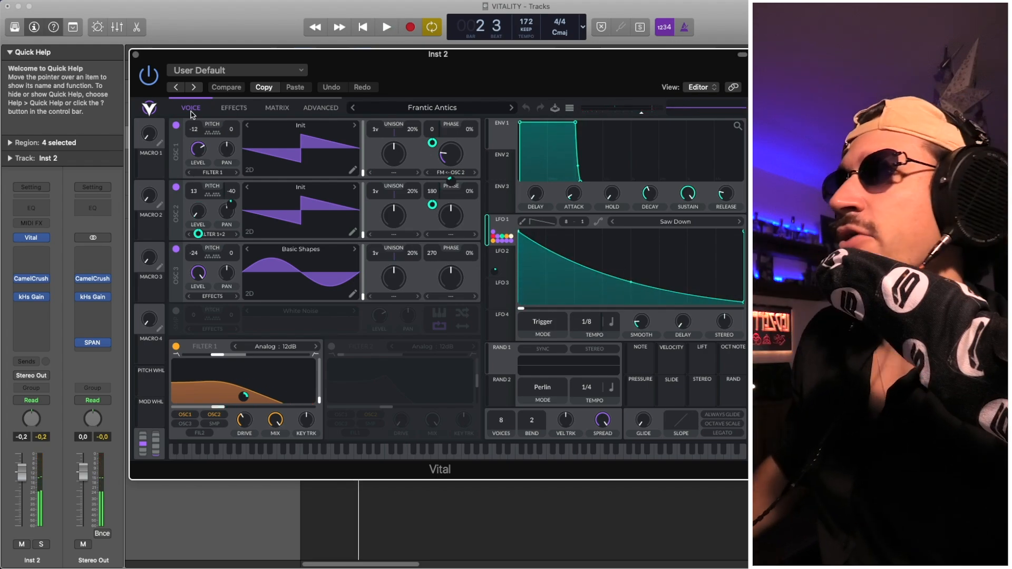
Step: Close the Inst 2 synth window and open the first Inst 2 region to look at its notes
left_click(136, 54)
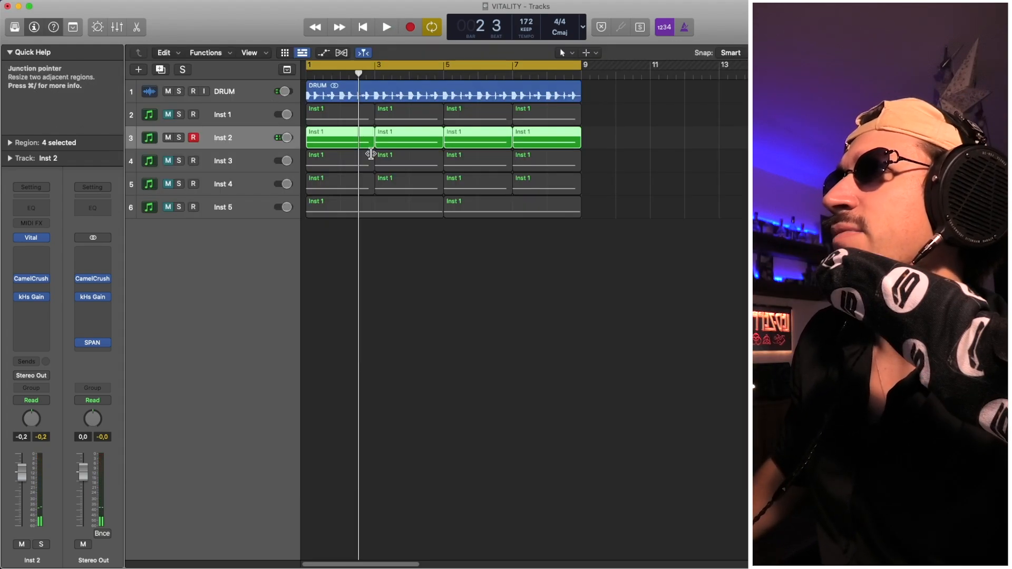
left_click(350, 194)
double_click(336, 145)
key("e")
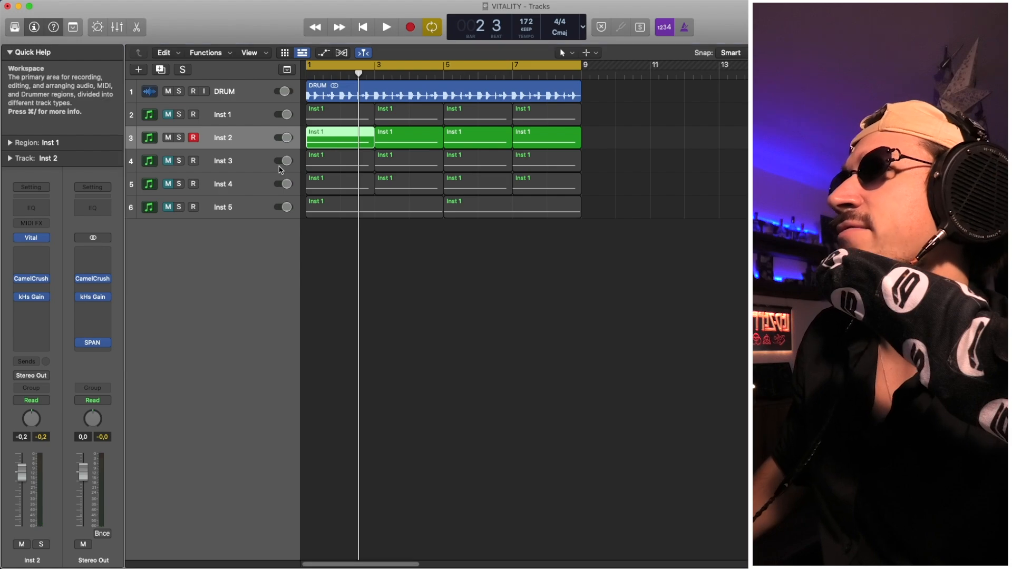
Step: Set the Inst 2 patch to 1 voice with glide, Always Glide and Legato enabled, and audition it
left_click(32, 238)
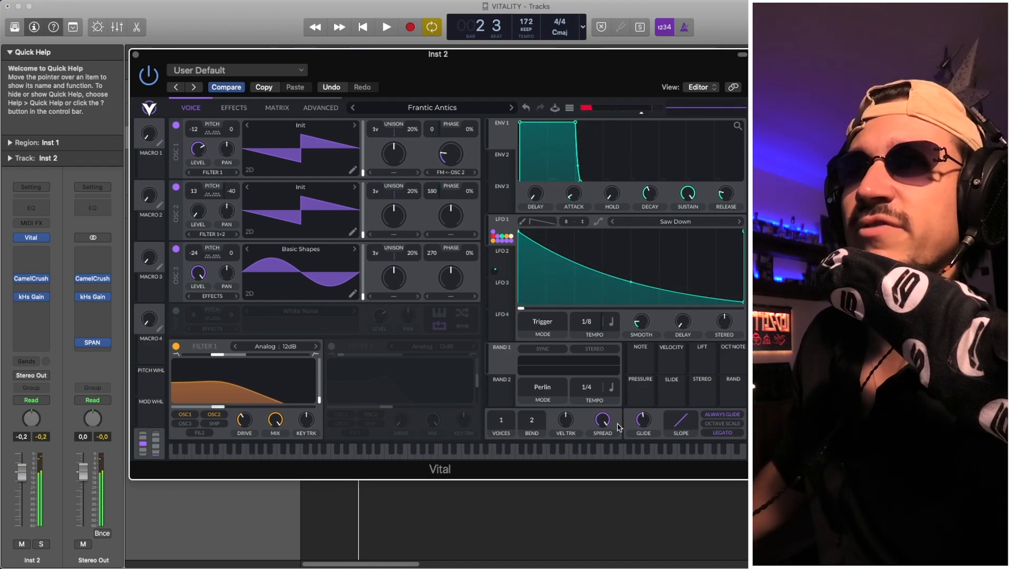
left_click_drag(505, 428, 509, 404)
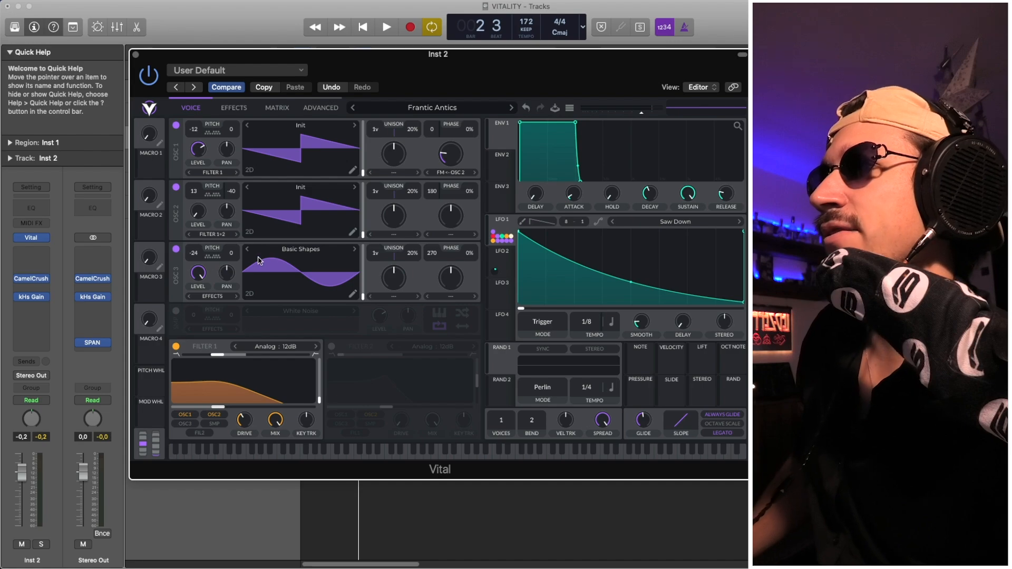
key("space")
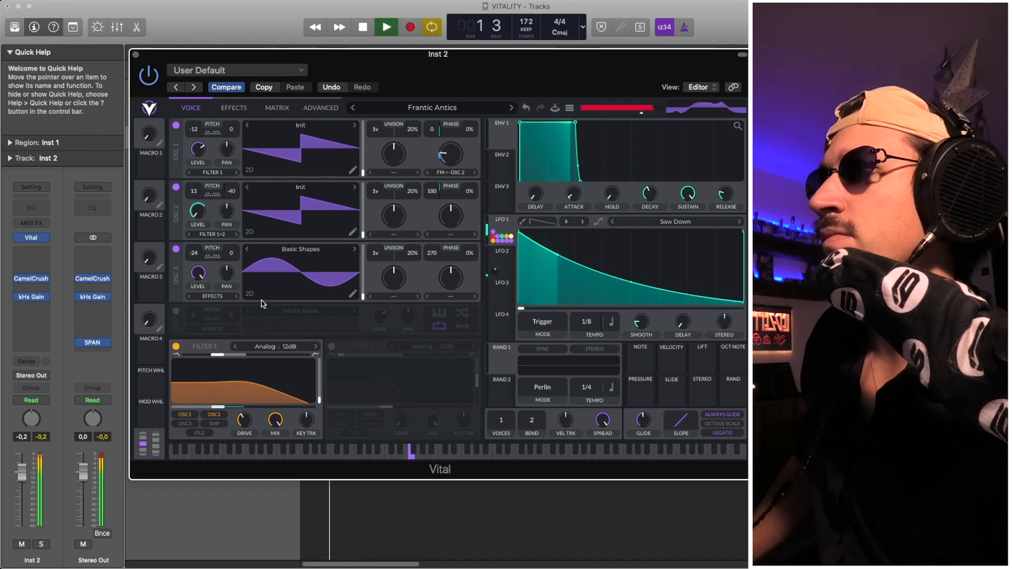
key("space")
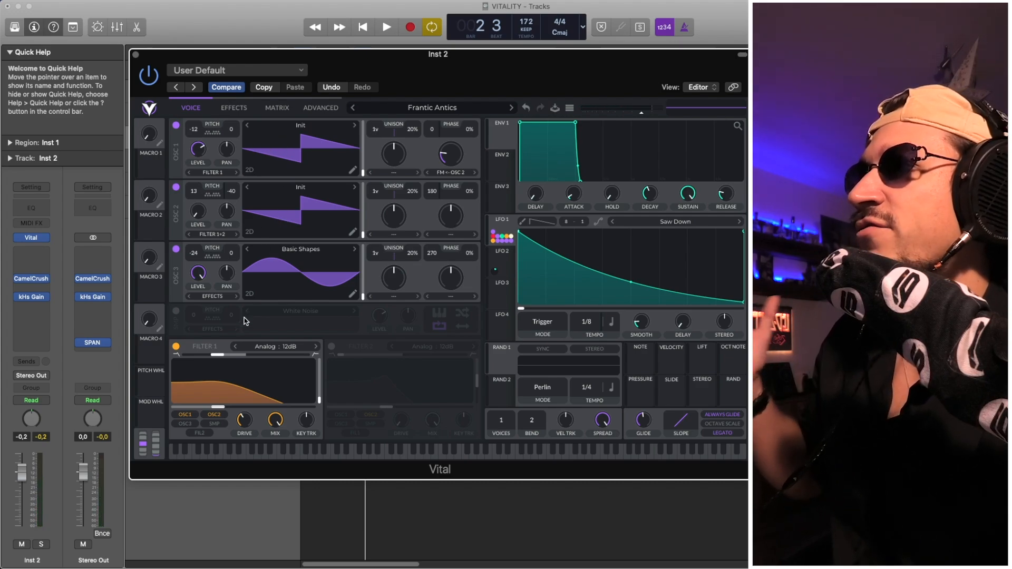
Step: Examine LFO 1's modulation of the Filter 1 cutoff and the oscillator 2 level, and audition the patch
mouse_move(242, 402)
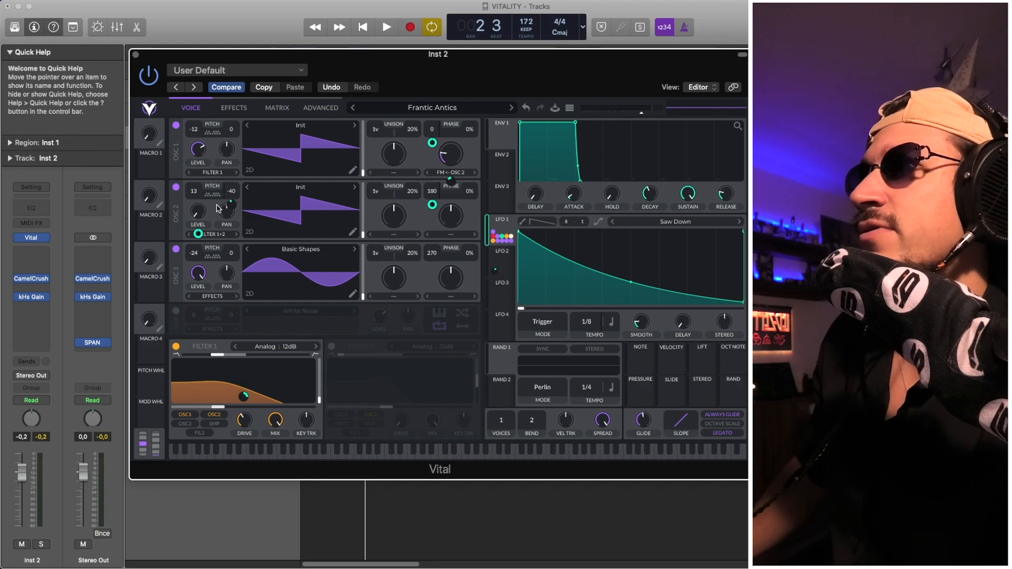
mouse_move(194, 227)
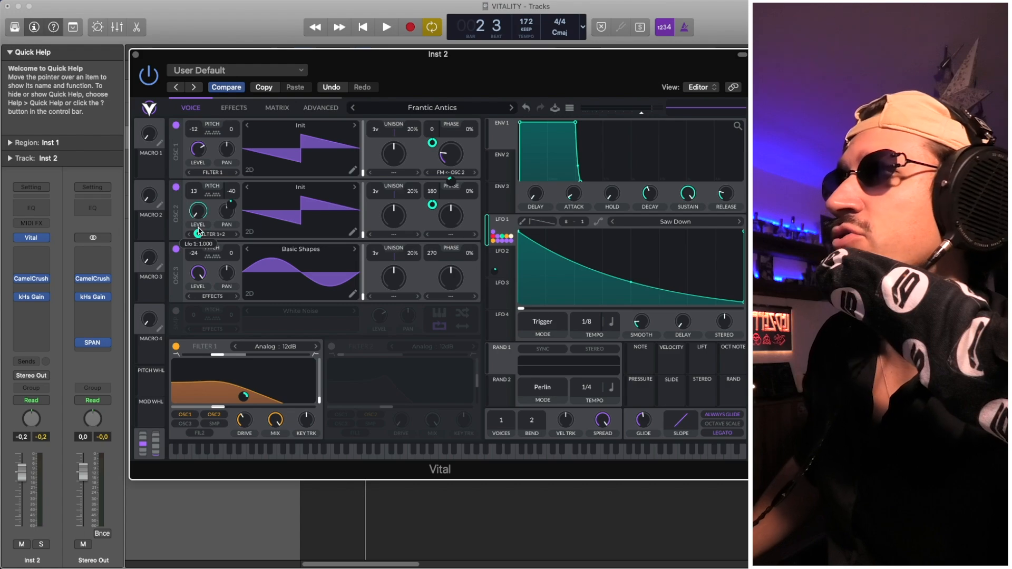
key("space")
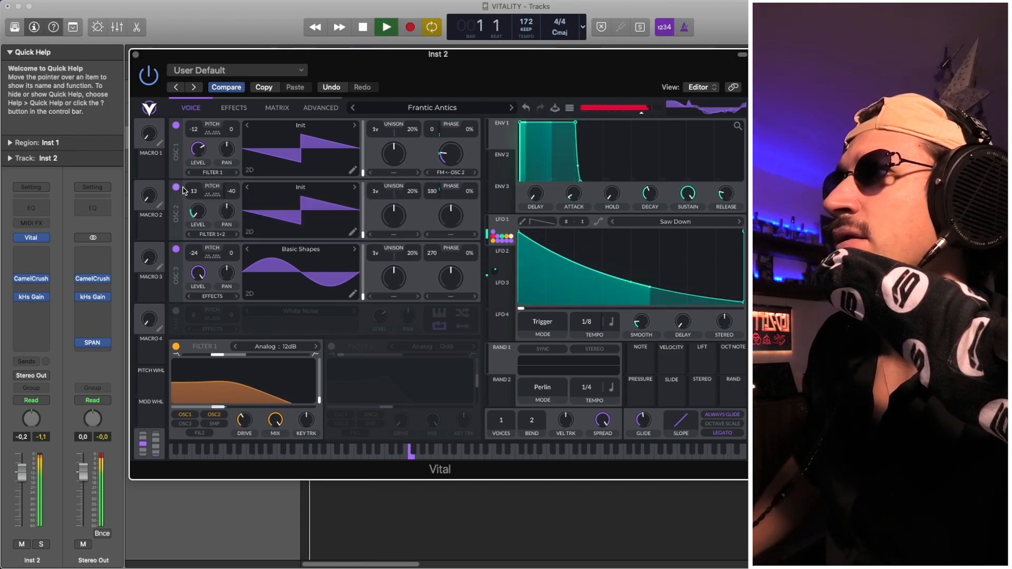
key("space")
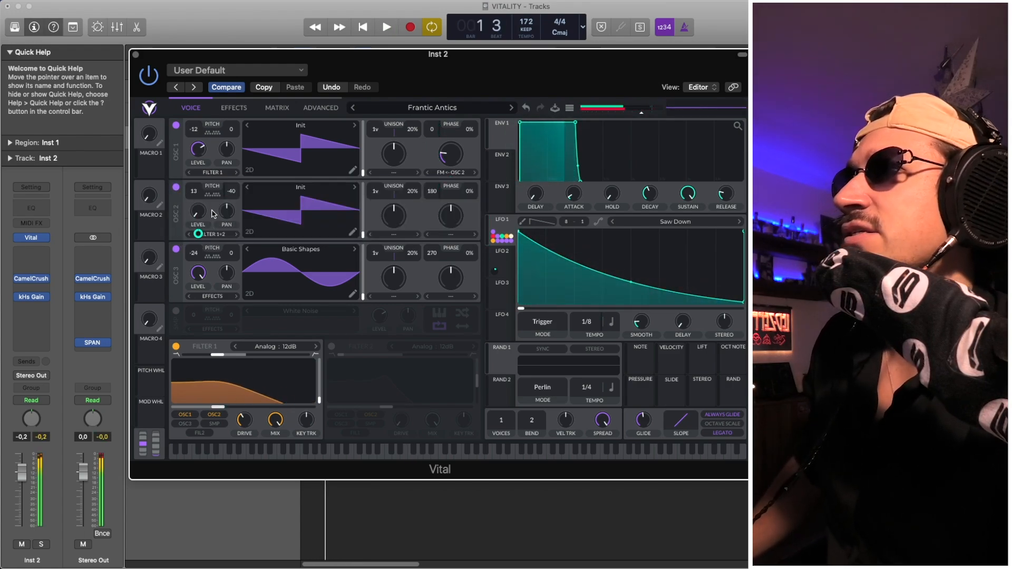
Step: Turn off oscillators 1 and 3 to audition oscillator 2 alone, and turn both back on
left_click(176, 250)
left_click(176, 127)
key("space")
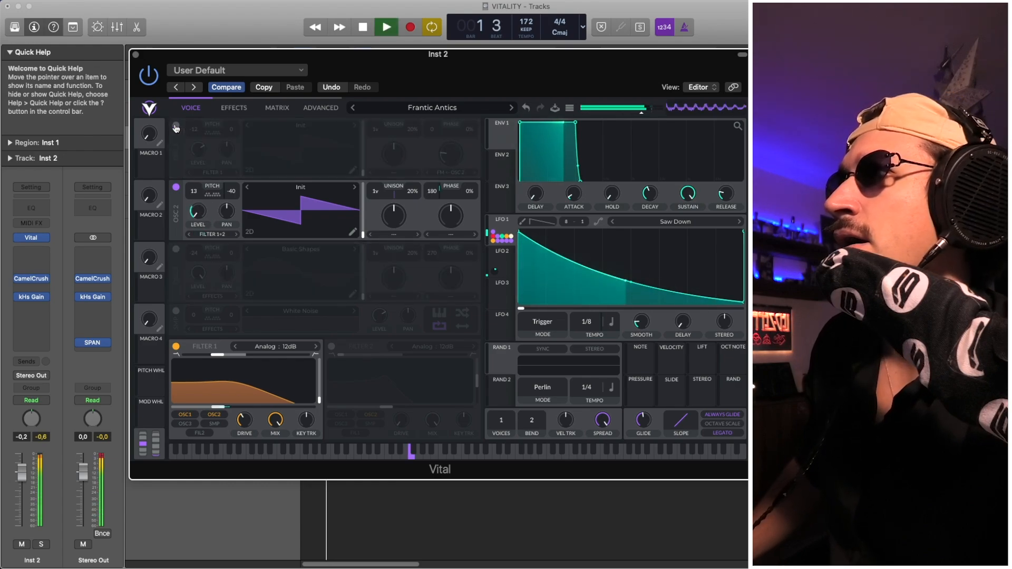
key("space")
left_click(176, 127)
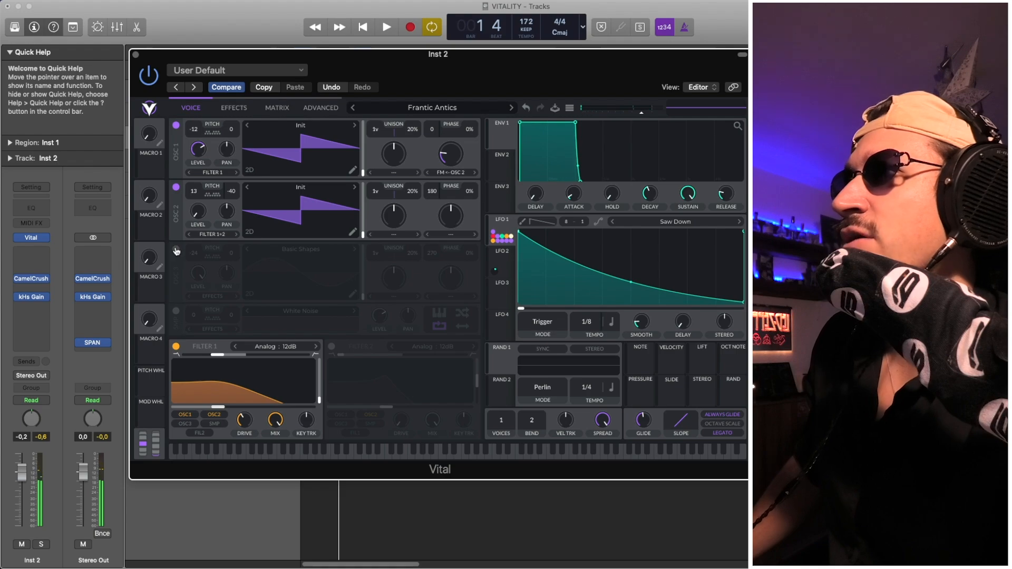
left_click(176, 250)
Step: Play the loop with oscillator 2 turned off to compare the sound, and turn it back on
key("space")
left_click(176, 188)
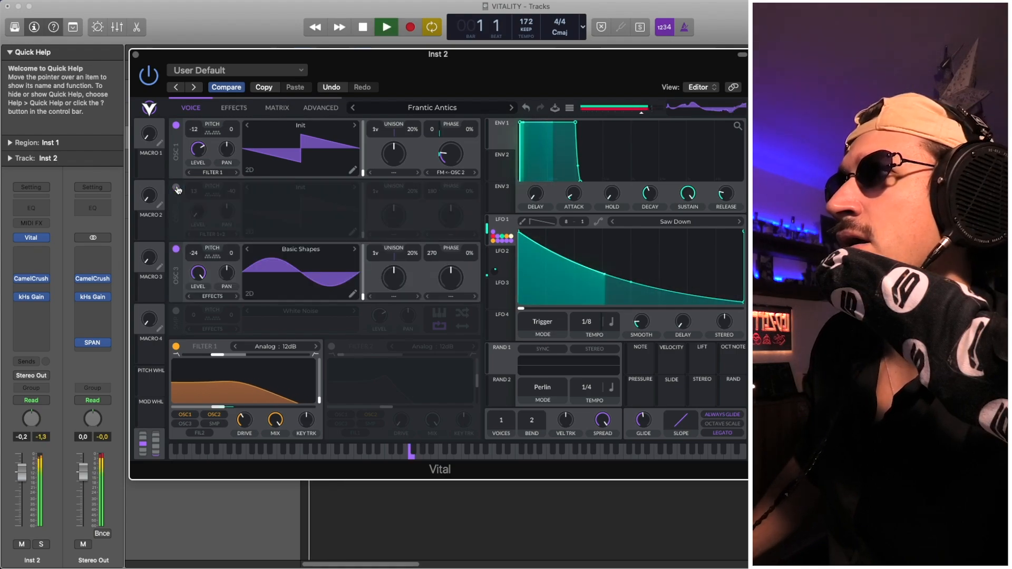
left_click(177, 189)
key("space")
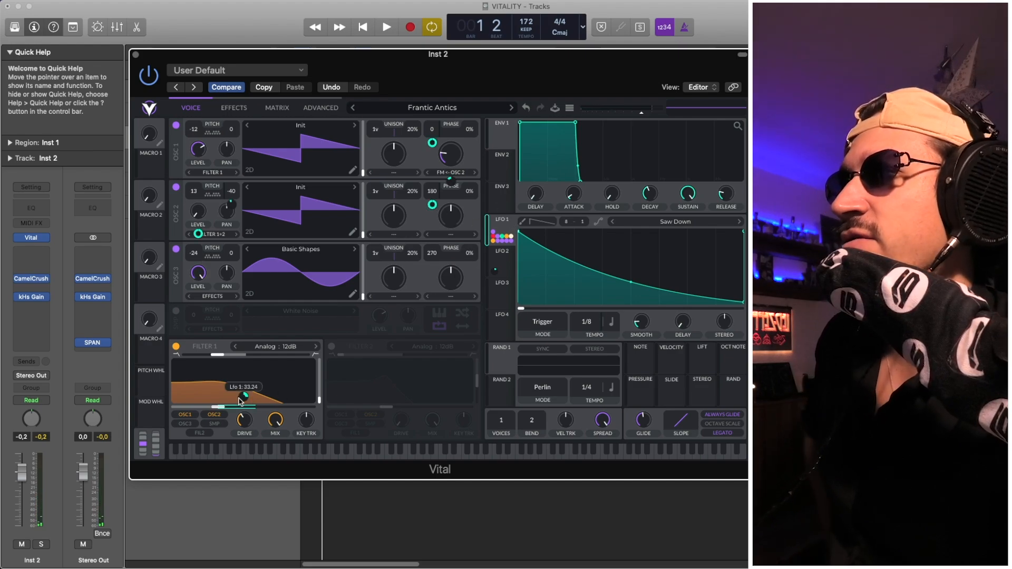
Step: Bypass Filter 1 during playback to compare the sound, and enable it again
key("space")
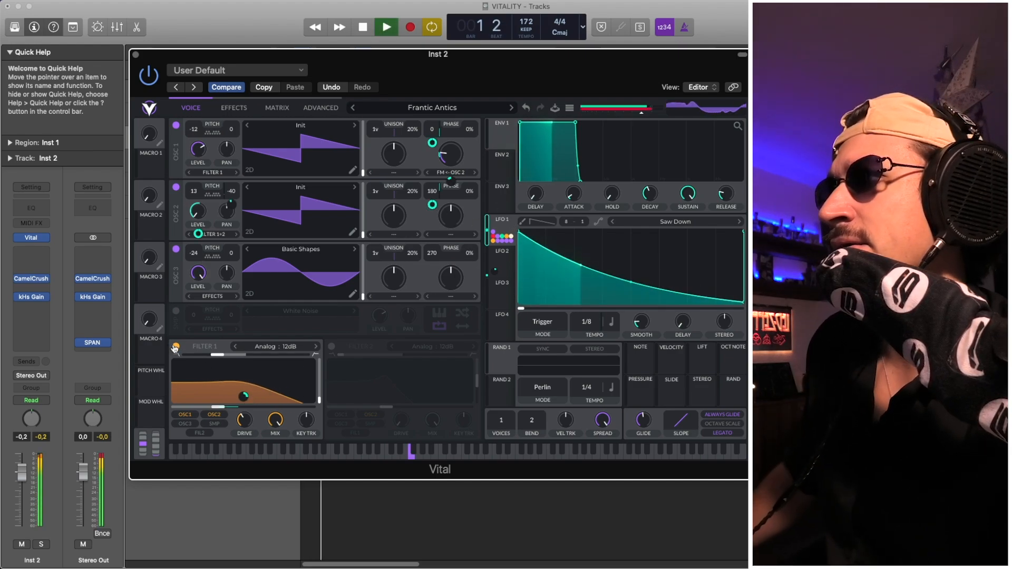
left_click(175, 346)
left_click(176, 347)
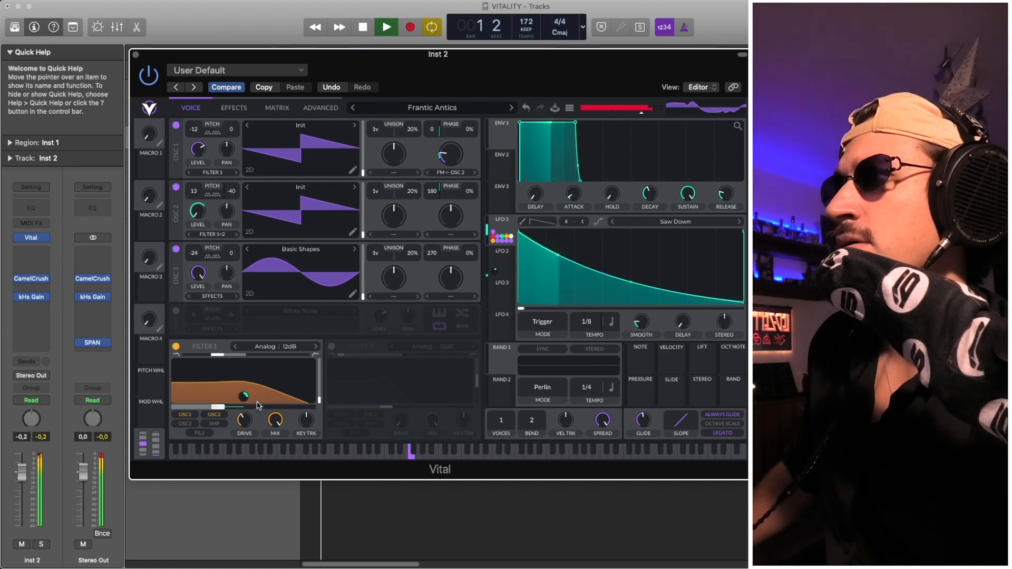
Step: Solo the Inst 2 track and play the loop with the Hard Clip distortion bypassed and re-enabled to compare the sound
key("space")
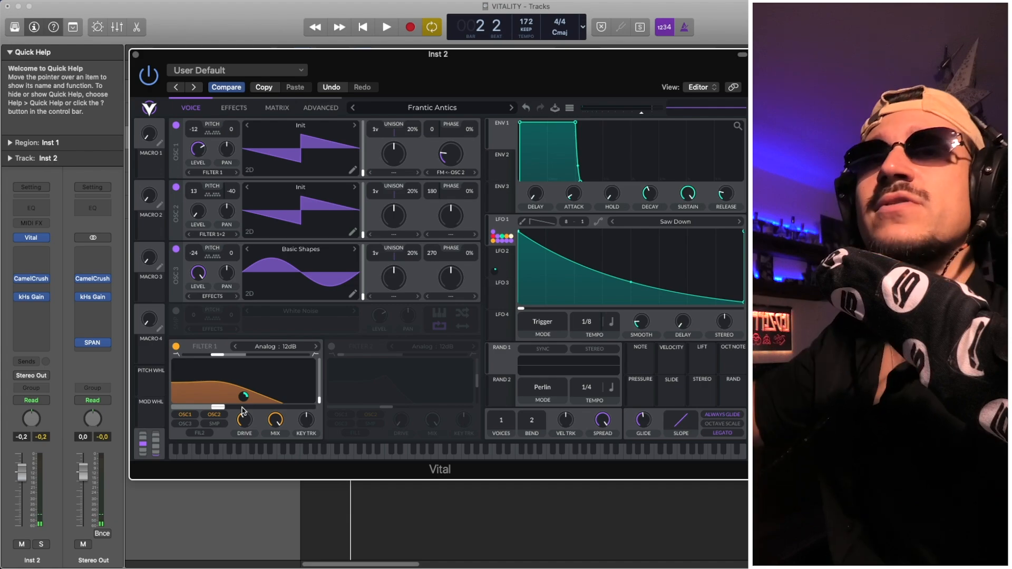
left_click(234, 108)
left_click(46, 543)
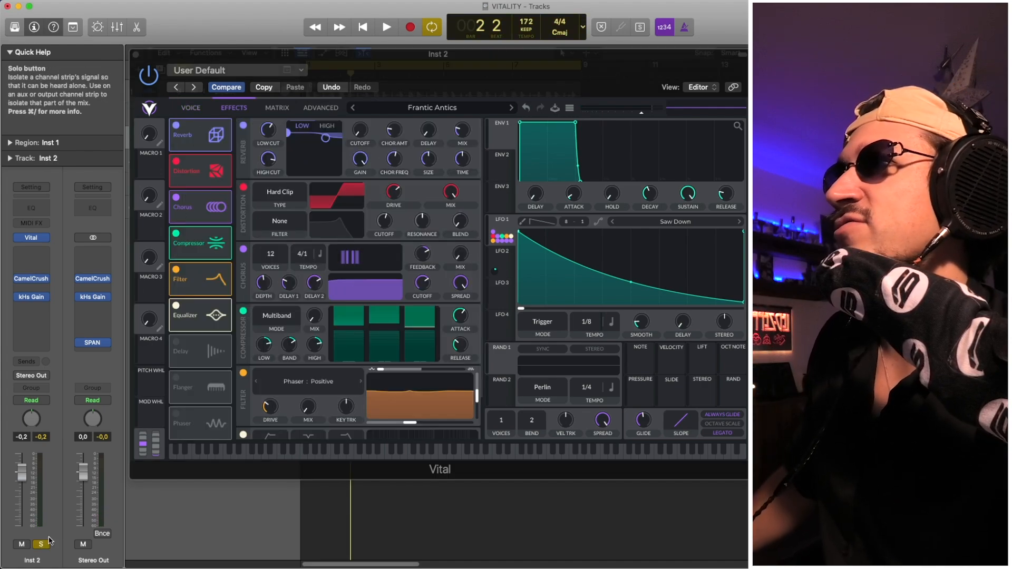
left_click(243, 187)
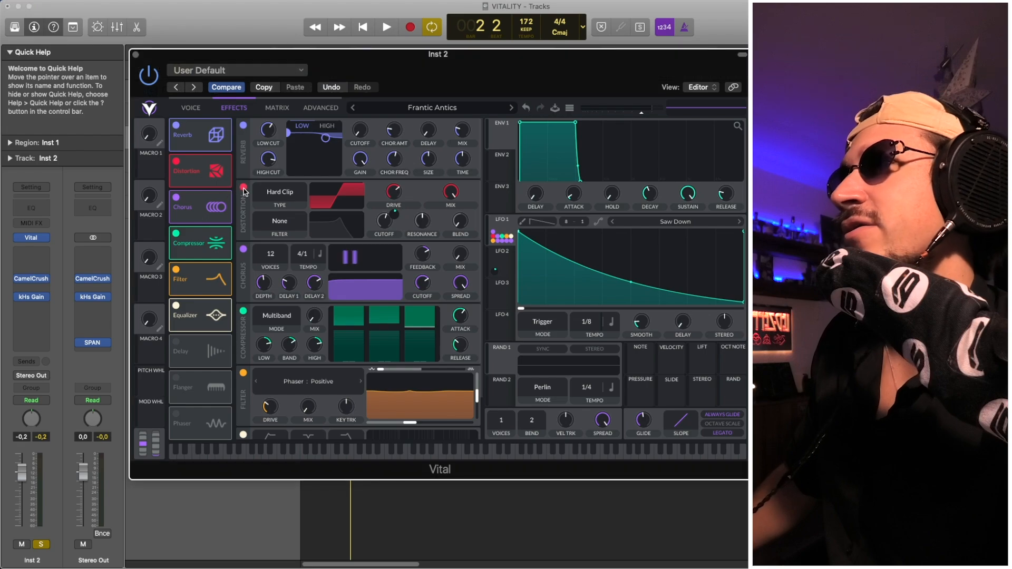
left_click(243, 188)
key("space")
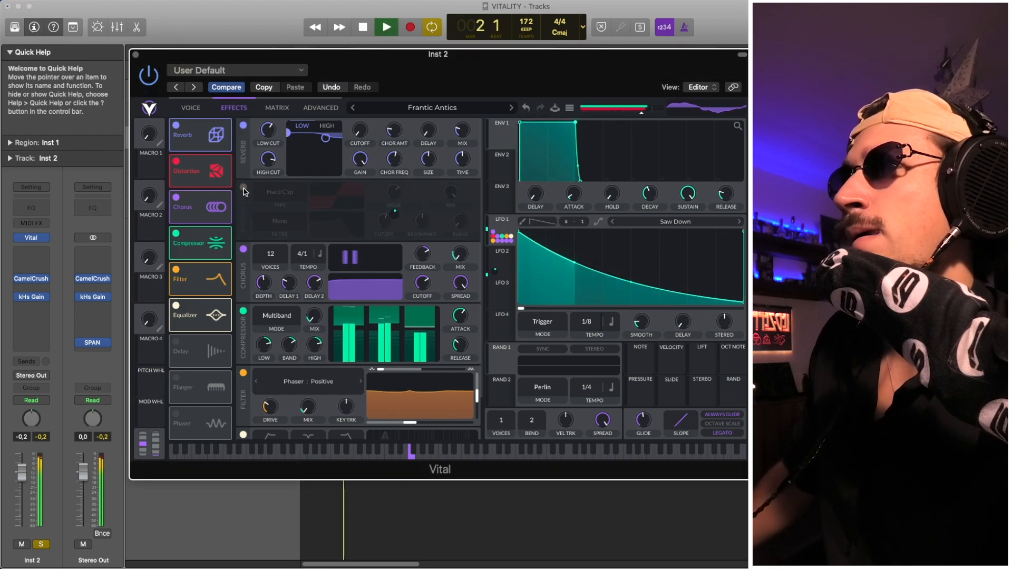
left_click(244, 188)
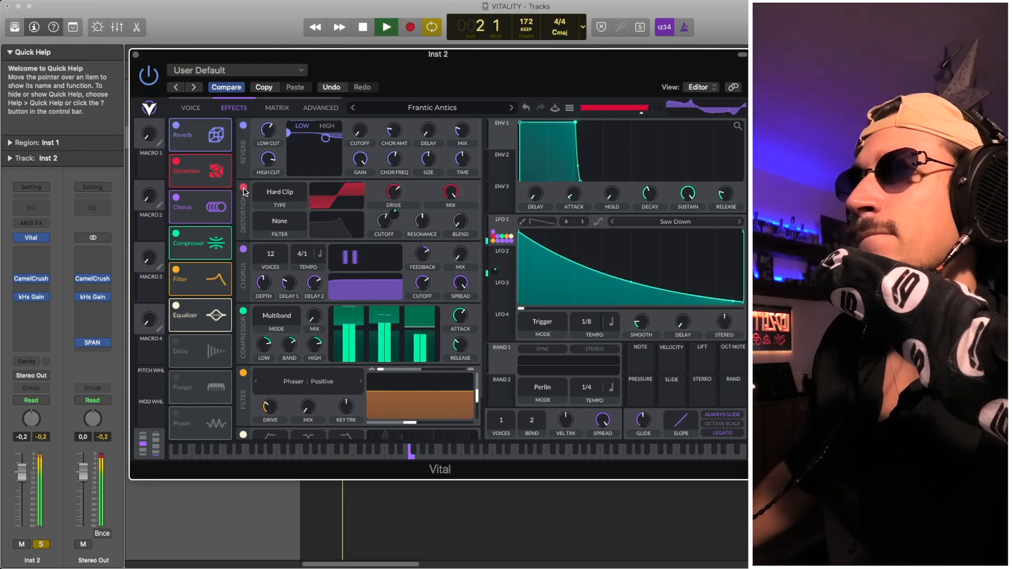
key("space")
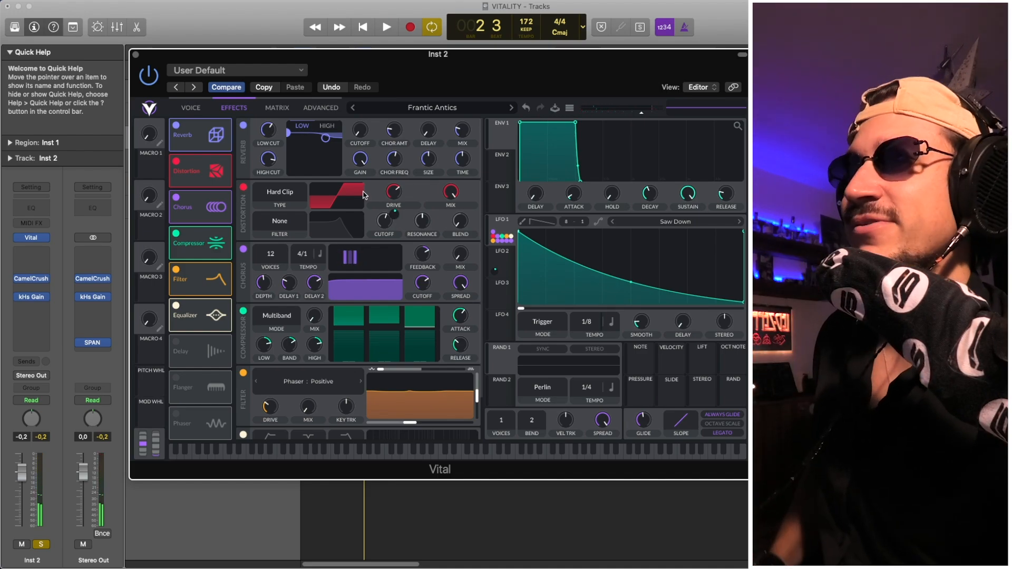
Step: Play the loop with the 12-voice chorus bypassed and switched back on to compare the sound
left_click(191, 108)
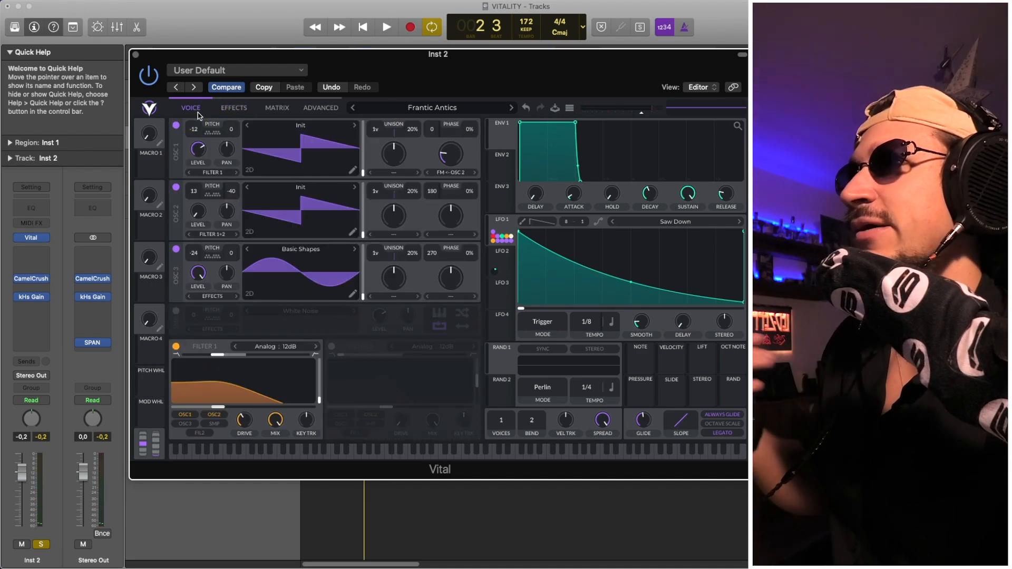
left_click(235, 107)
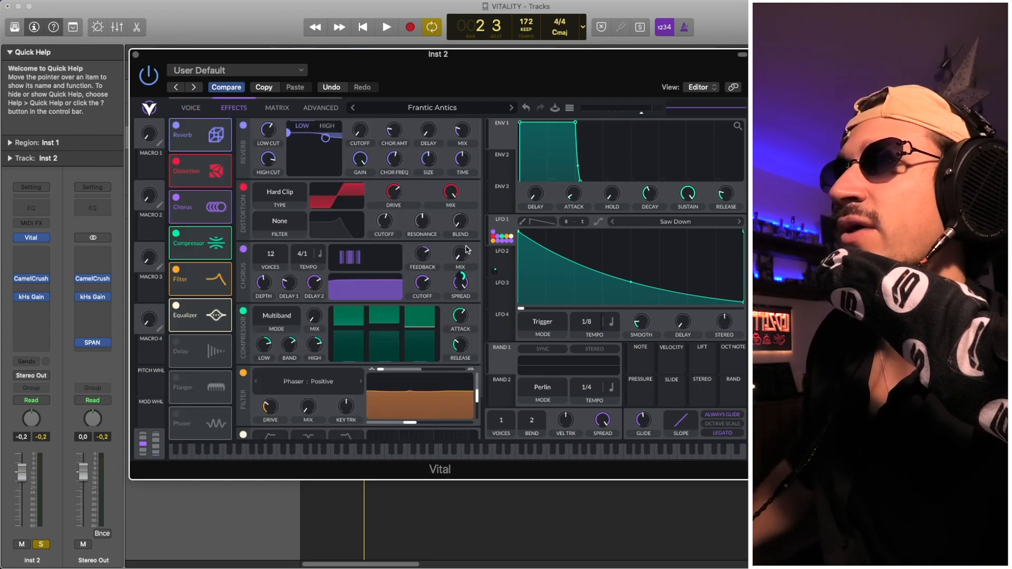
key("space")
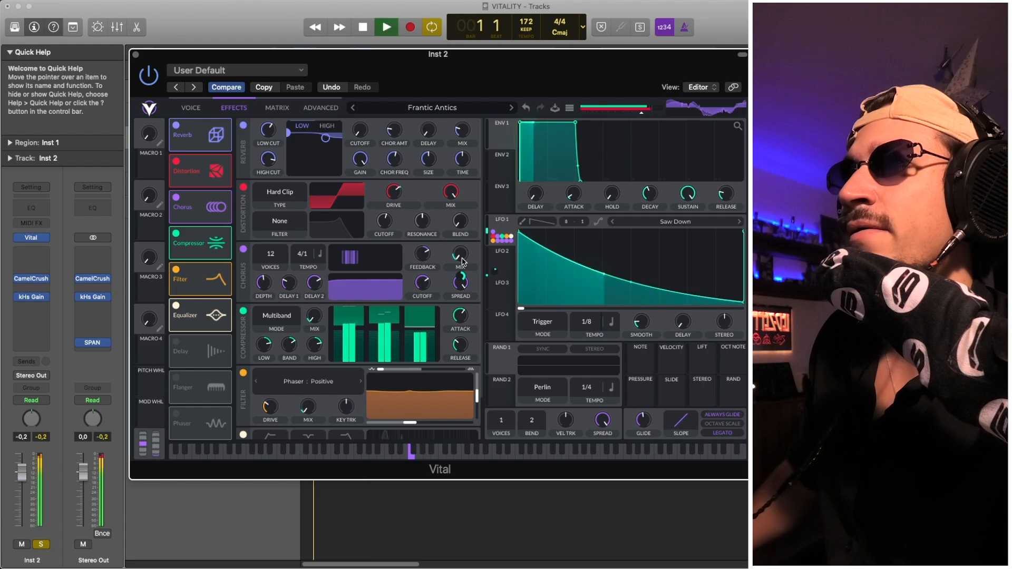
left_click(244, 250)
left_click(244, 251)
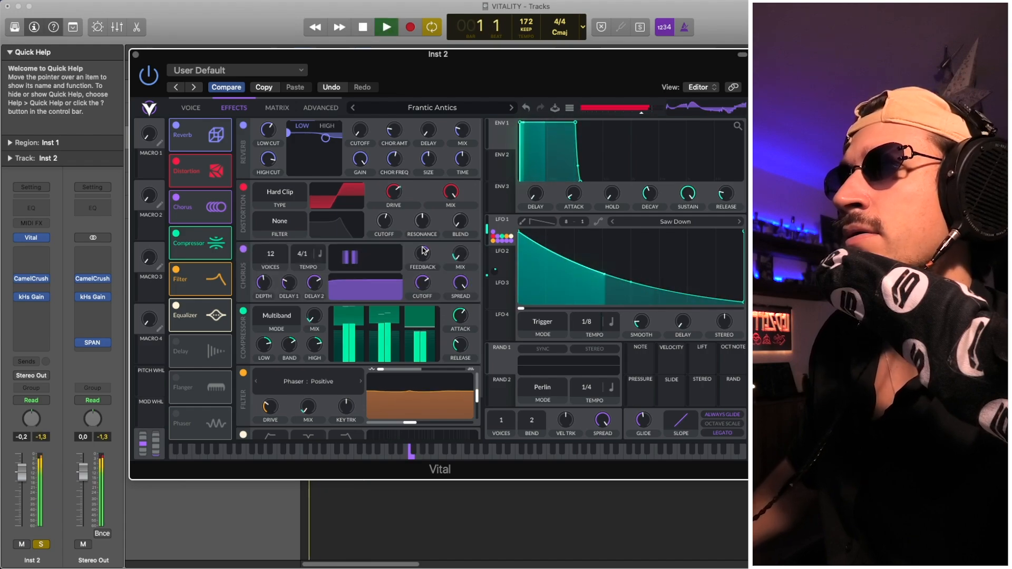
key("space")
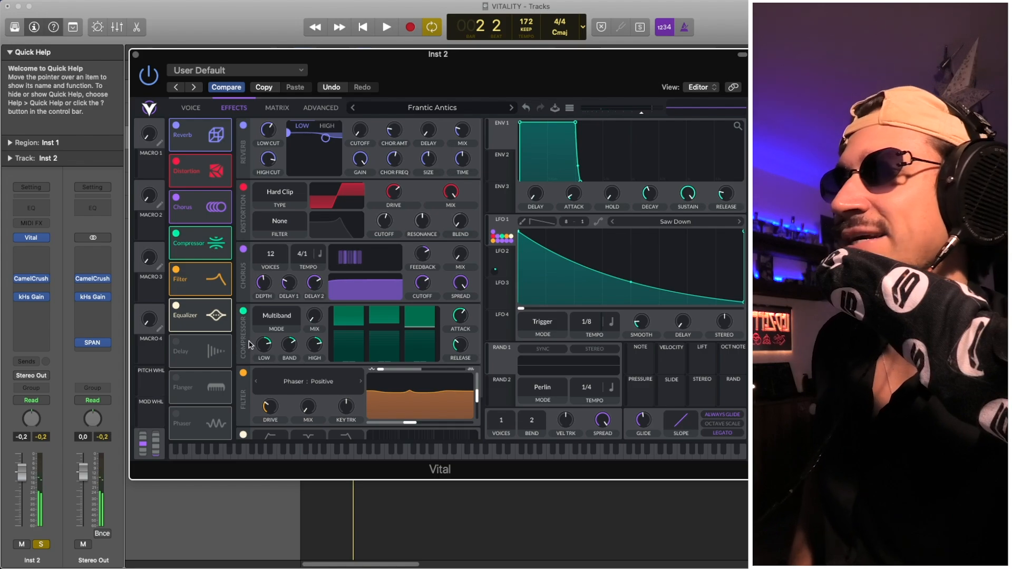
Step: Compare the patch with the multiband compressor off and on, and review the oscillator and compressor settings
scroll(250, 346, "down", 1)
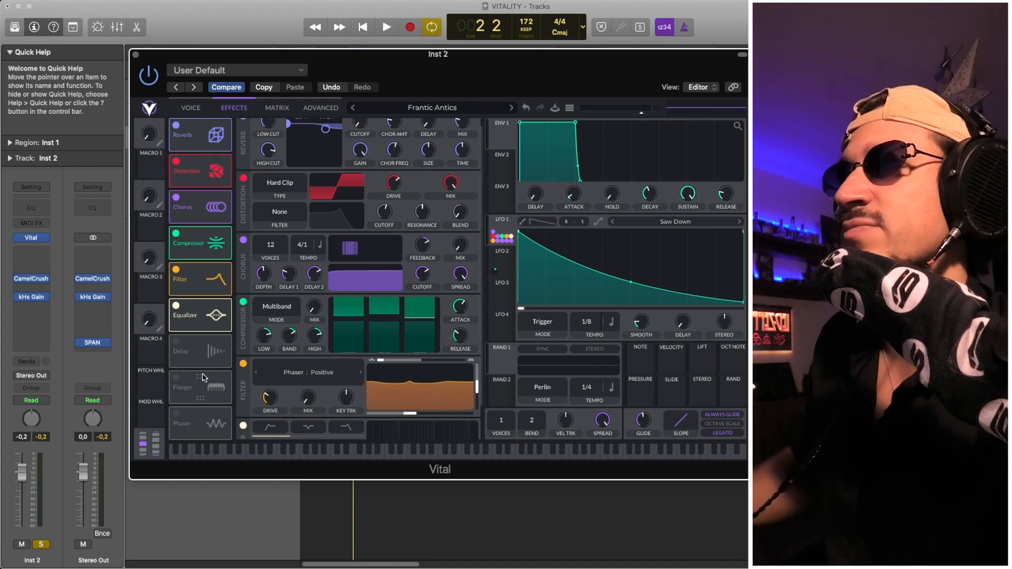
scroll(250, 343, "down", 2)
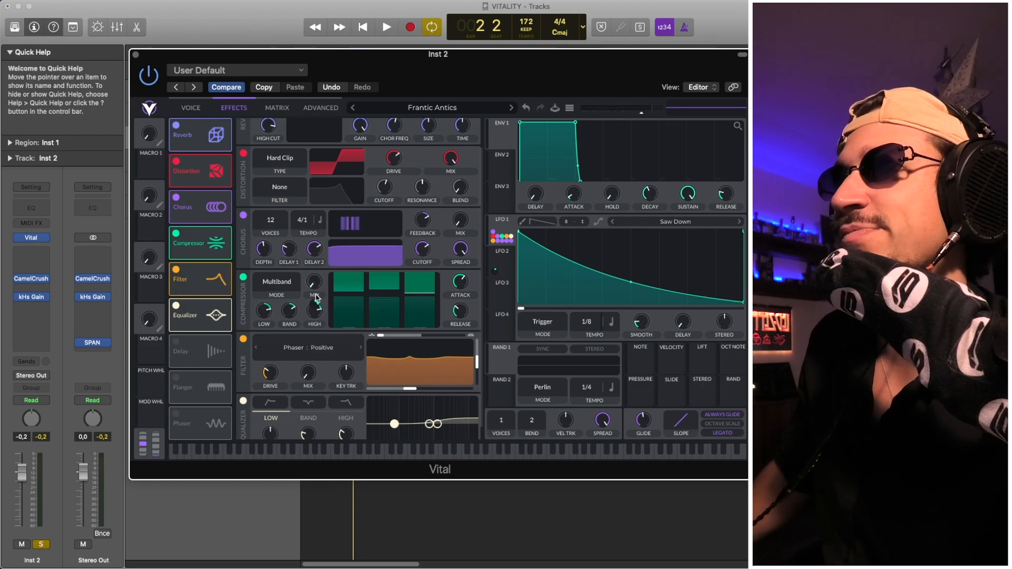
left_click(243, 278)
left_click(243, 277)
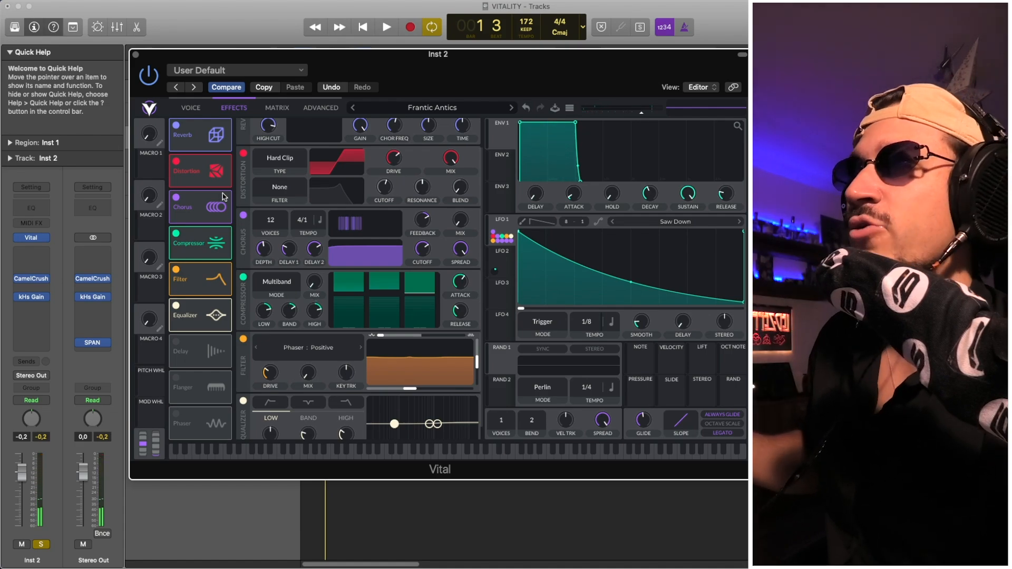
left_click(192, 108)
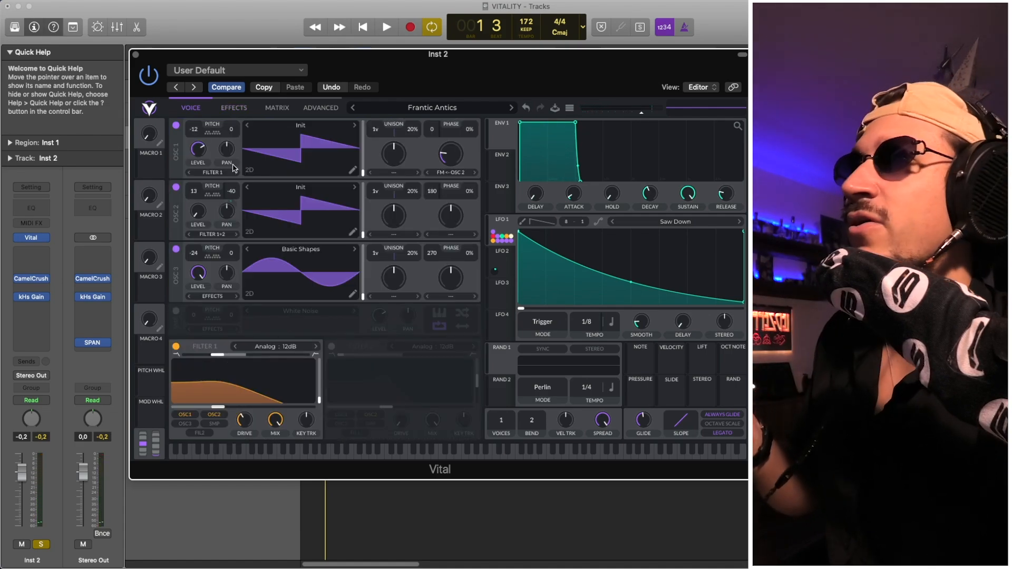
left_click(227, 107)
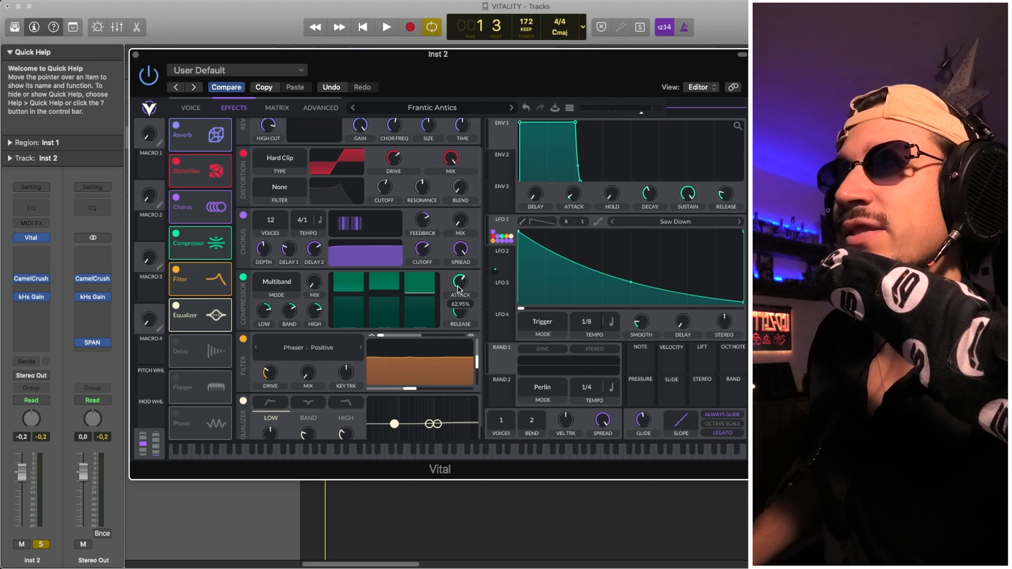
Step: Play the loop with the Phaser : Positive effects filter bypassed and re-enabled to compare the sound
scroll(266, 356, "down", 1)
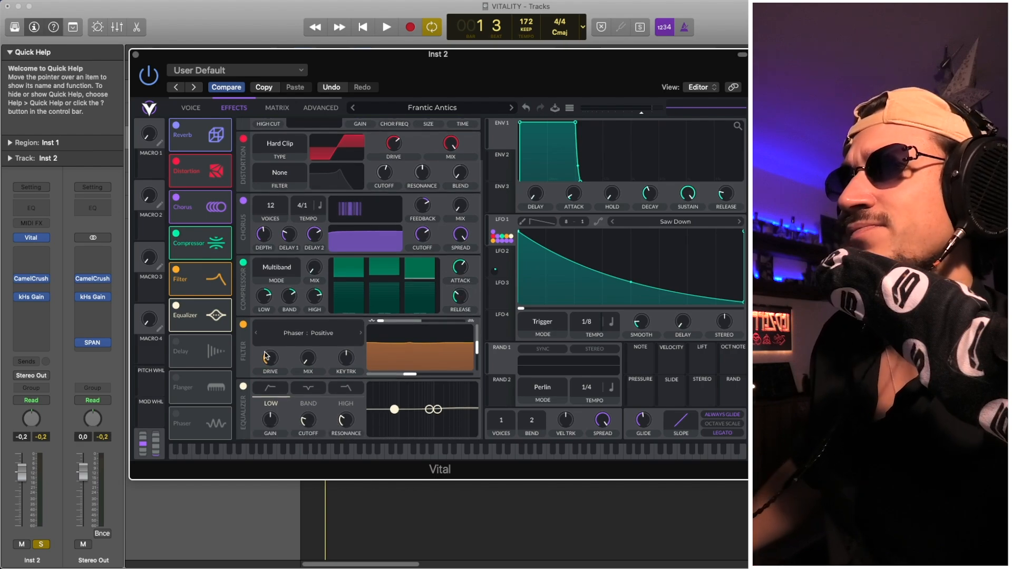
left_click(243, 325)
left_click(243, 325)
key("space")
left_click(243, 325)
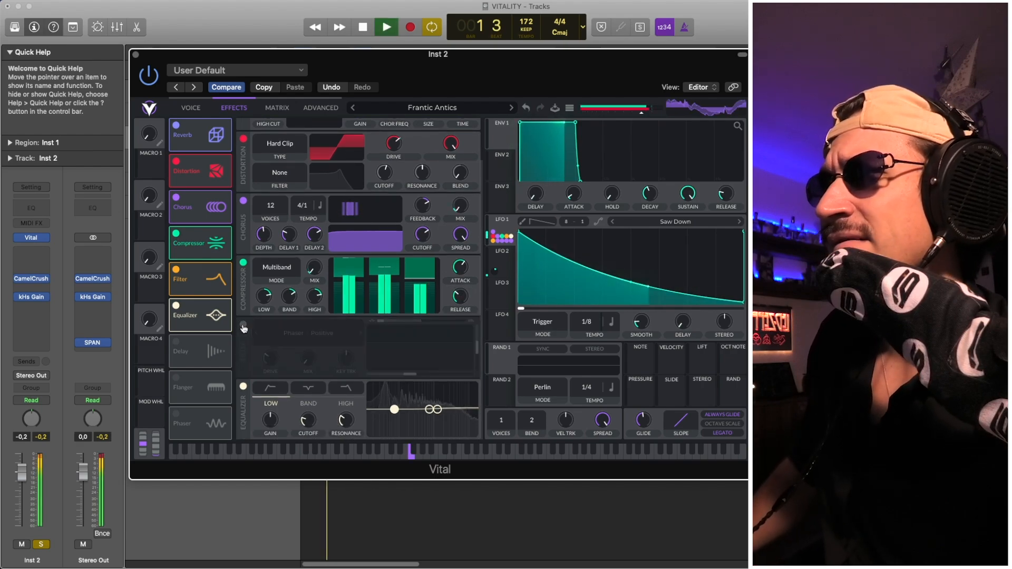
left_click(243, 325)
key("space")
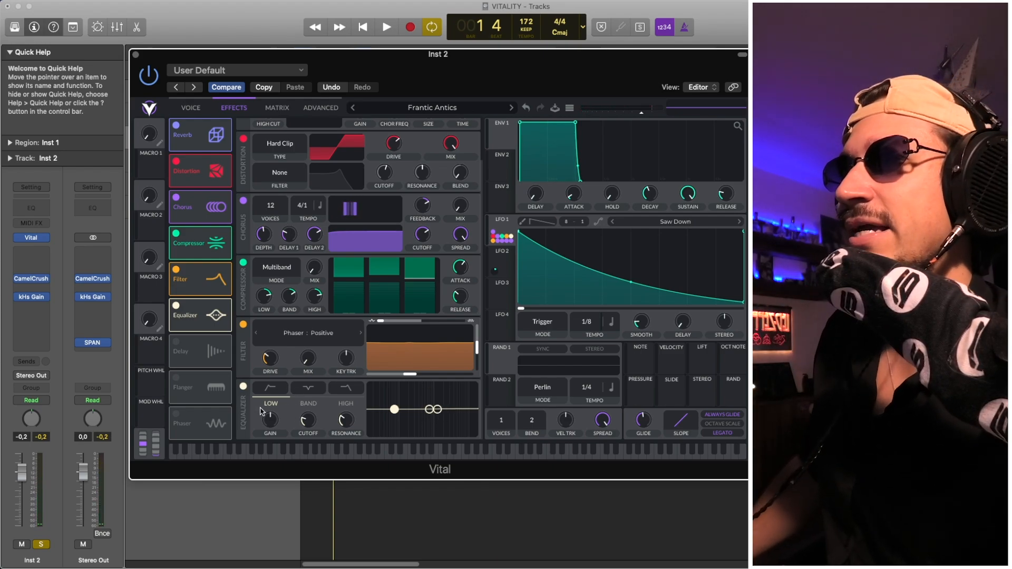
Step: Examine the equalizer's high band and audition the patch with it
left_click(340, 404)
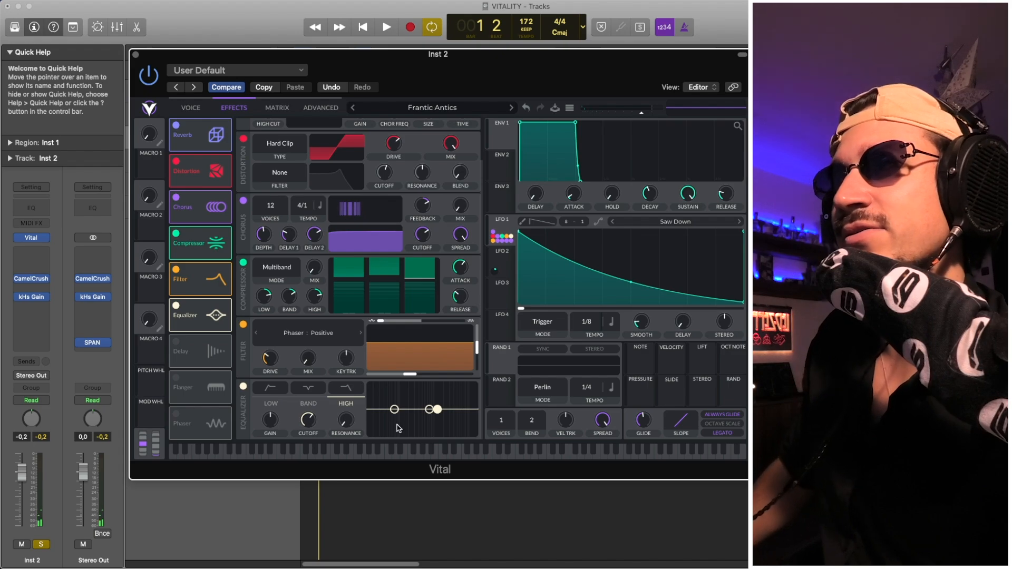
key("space")
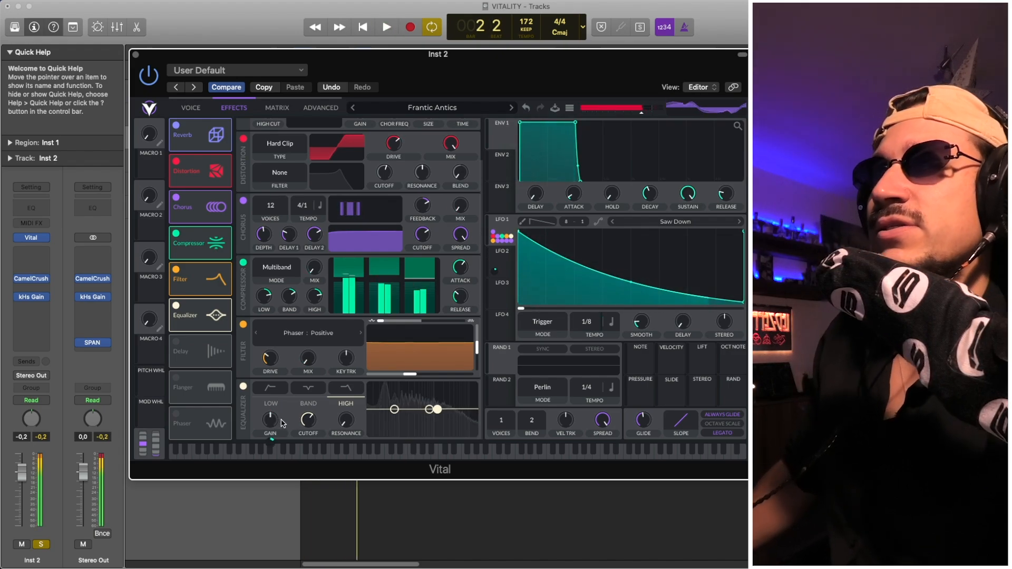
key("space")
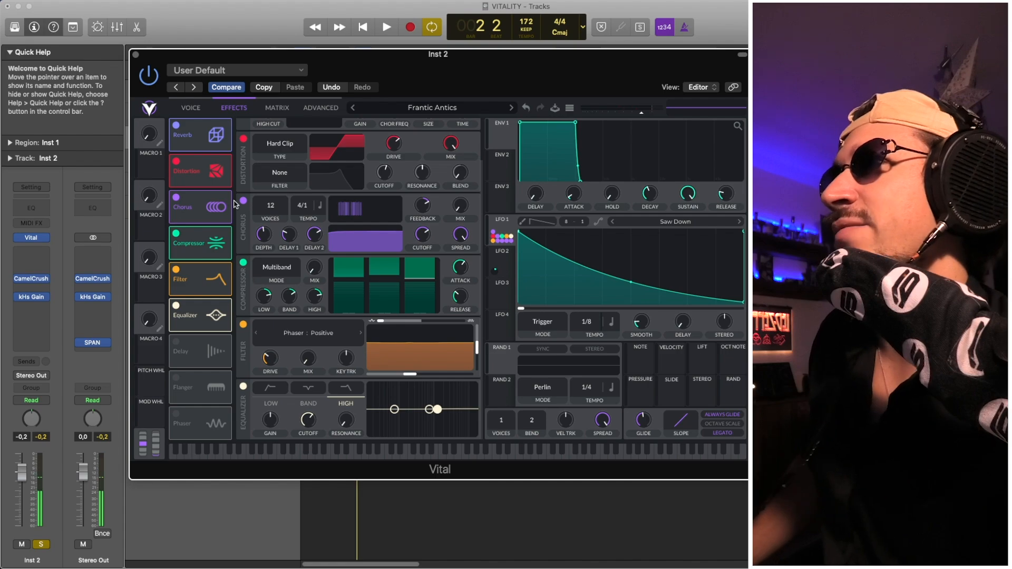
Step: Close the Inst 2 synth window, unsolo the track and play the loop together with the drums
left_click(192, 108)
left_click(136, 54)
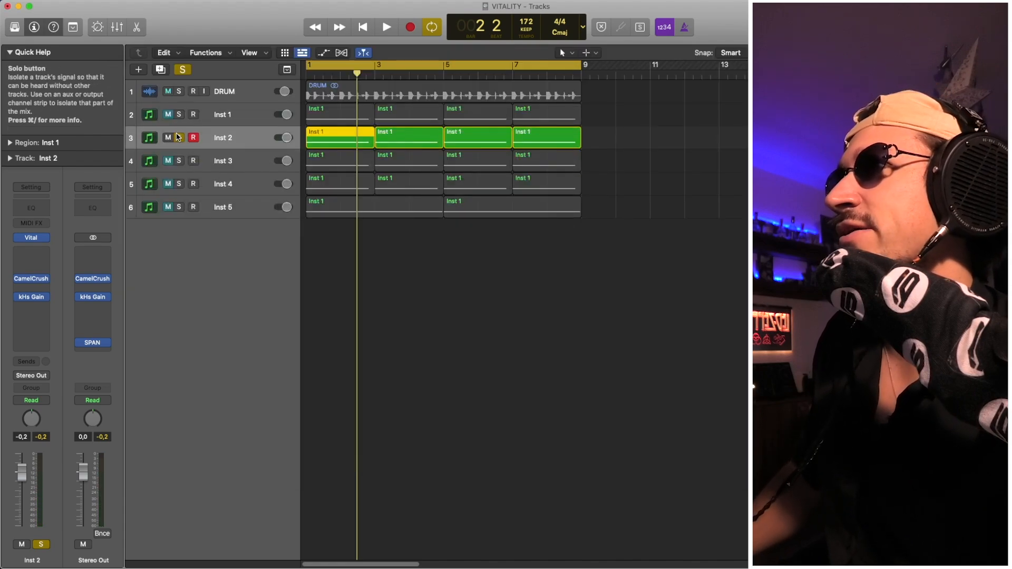
key("space")
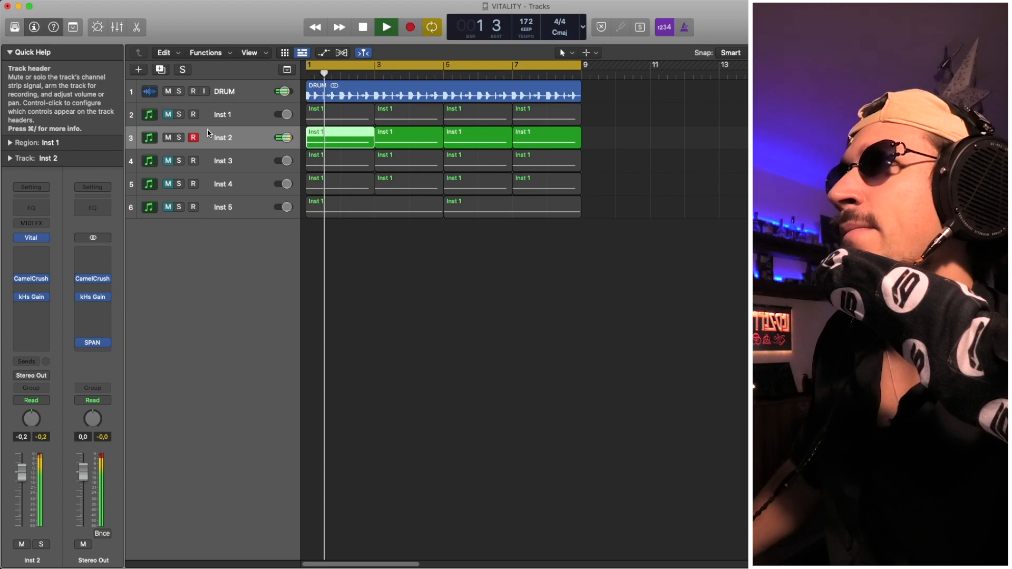
key("space")
Step: Reopen Vital on Inst 2, compare LFO 1 with LFO 2, and demonstrate LFO 2's assignment to LFO 1's tempo
left_click(31, 237)
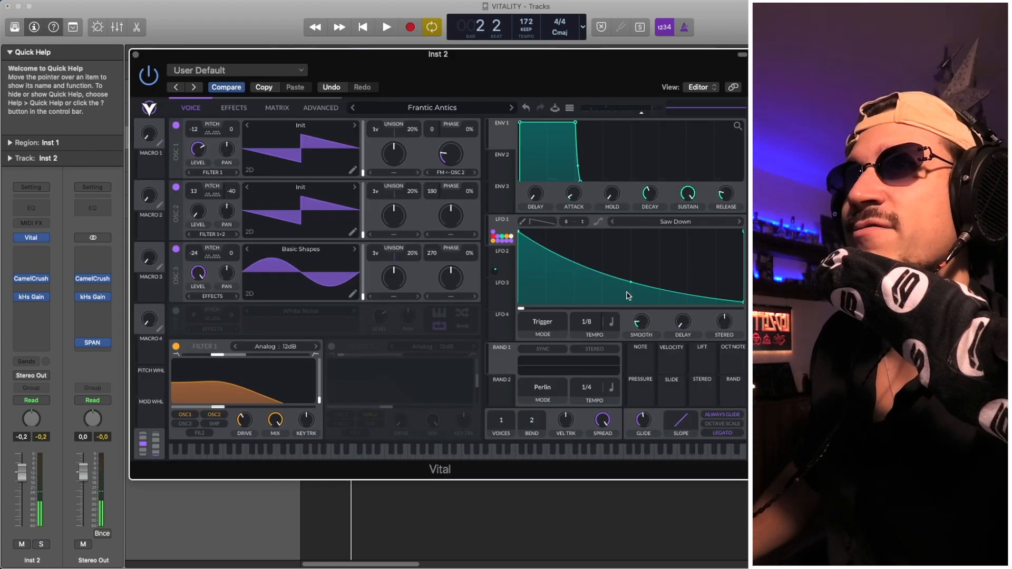
left_click(507, 262)
left_click(507, 228)
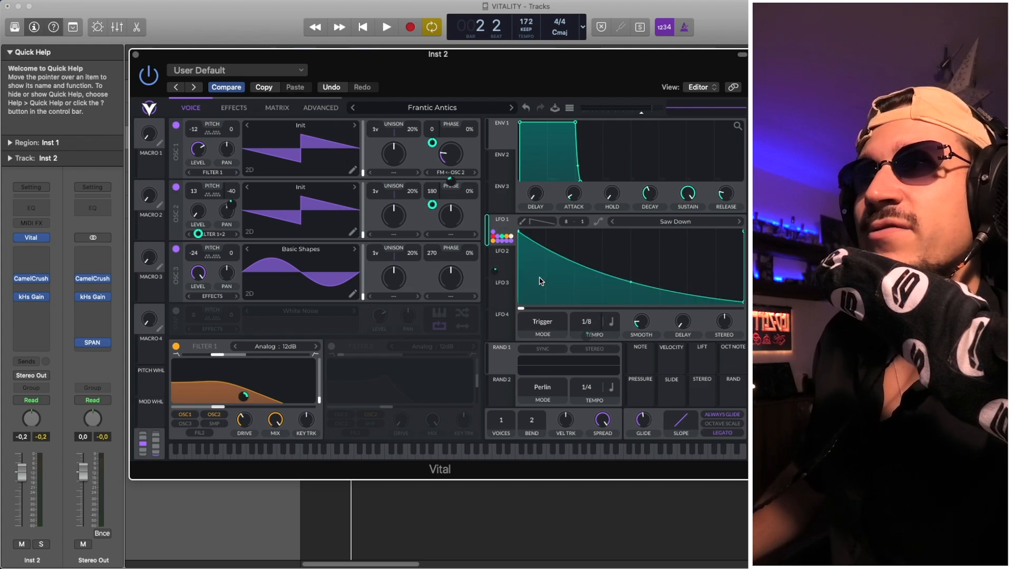
left_click(499, 264)
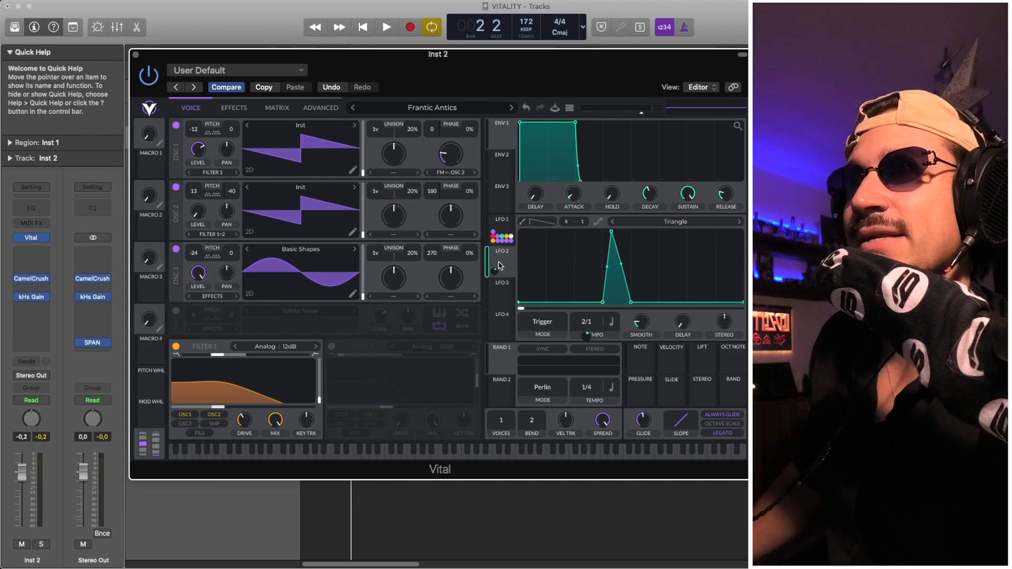
left_click(505, 230)
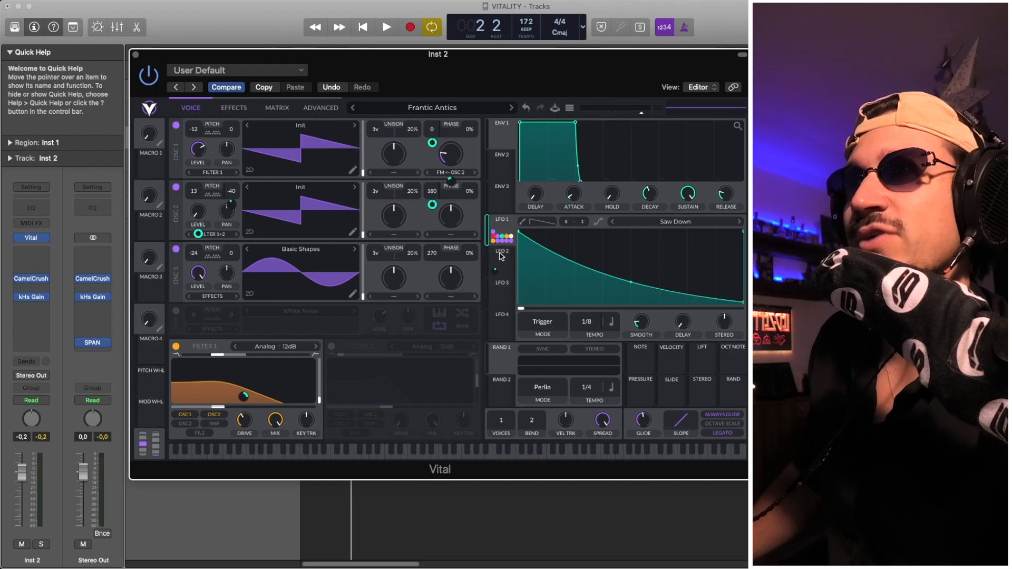
left_click_drag(501, 257, 522, 257)
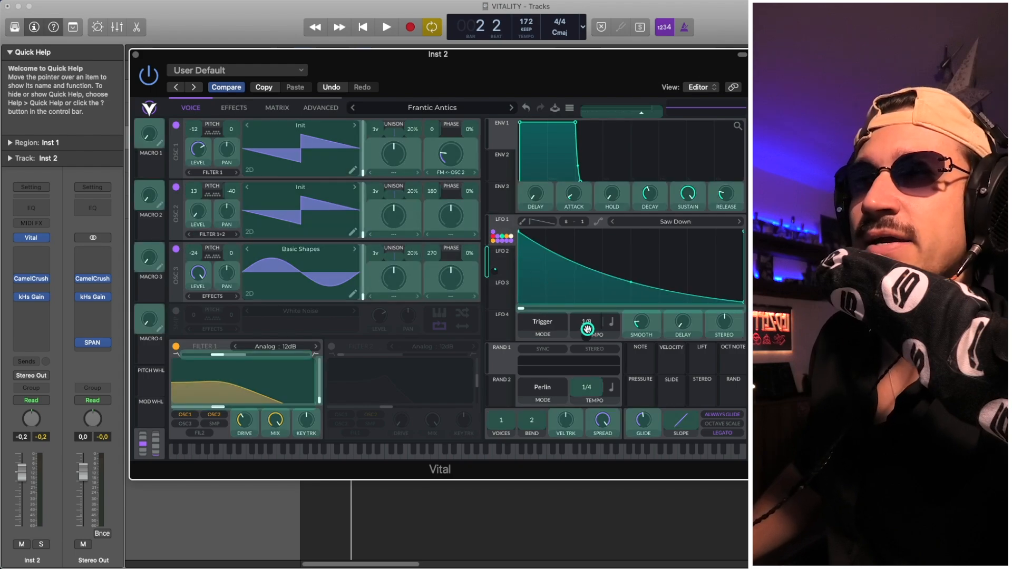
left_click_drag(505, 257, 526, 282)
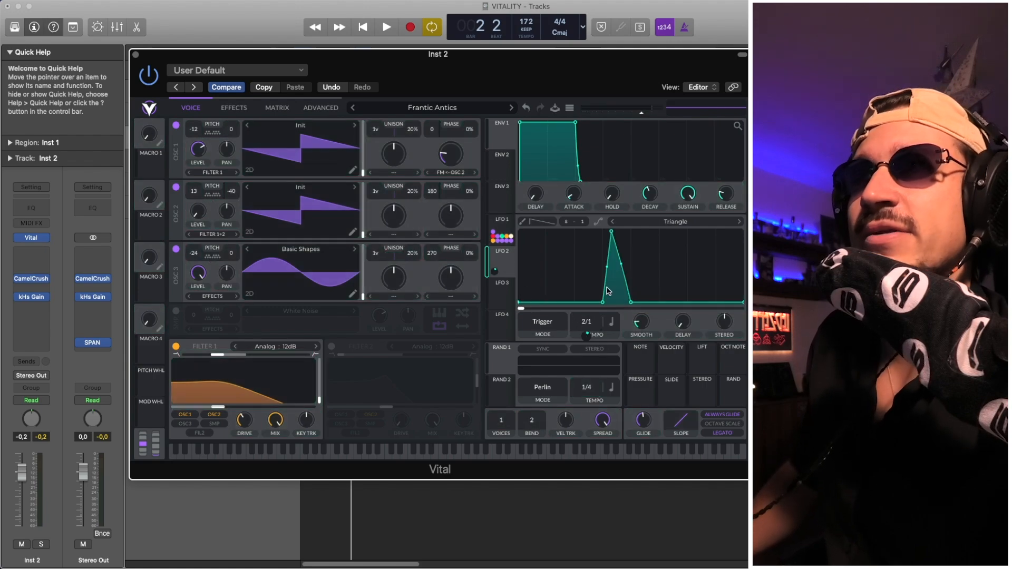
Step: Play the Inst 2 loop twice to observe how LFO 2's triangle spike modulates the sound
key("space")
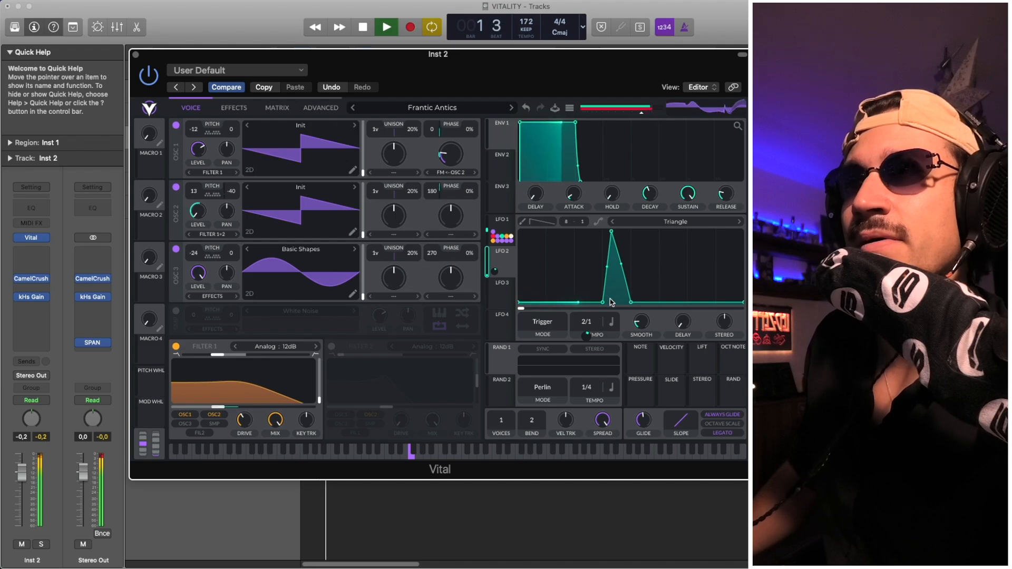
key("space")
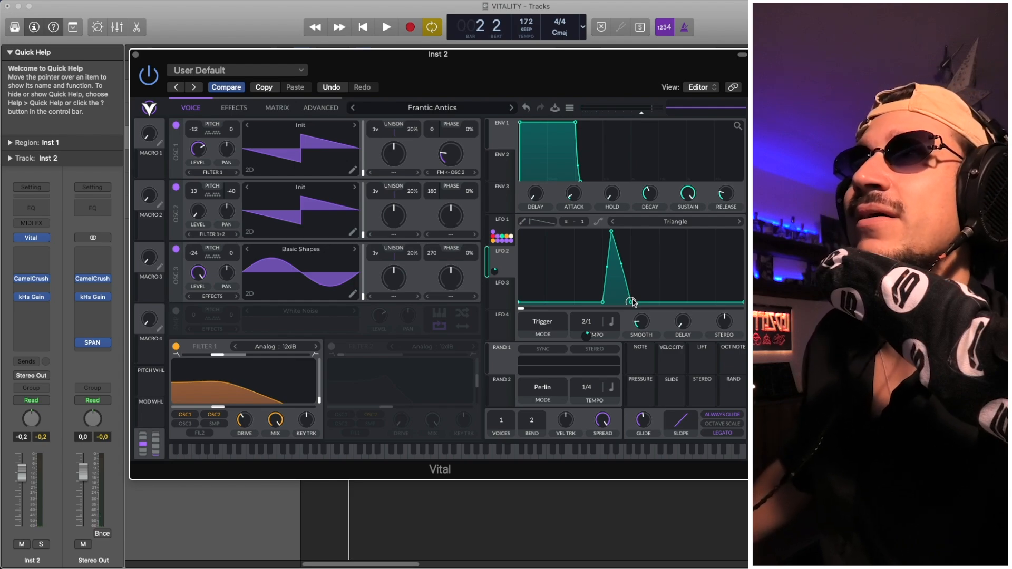
key("space")
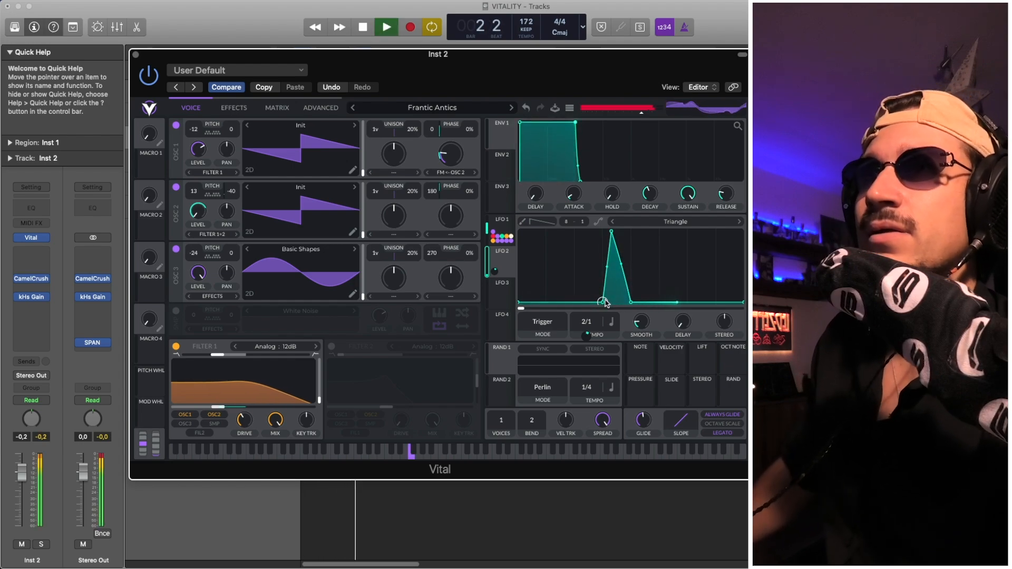
key("space")
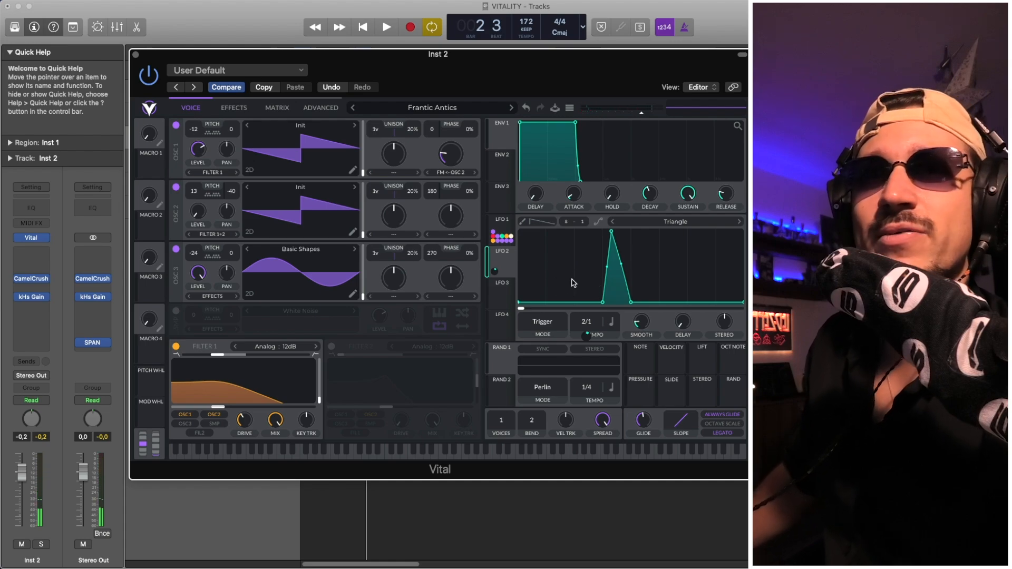
Step: Audition the loop with a shorter LFO 2 tempo, restore the tempo to 2/1 and replay to compare
key("space")
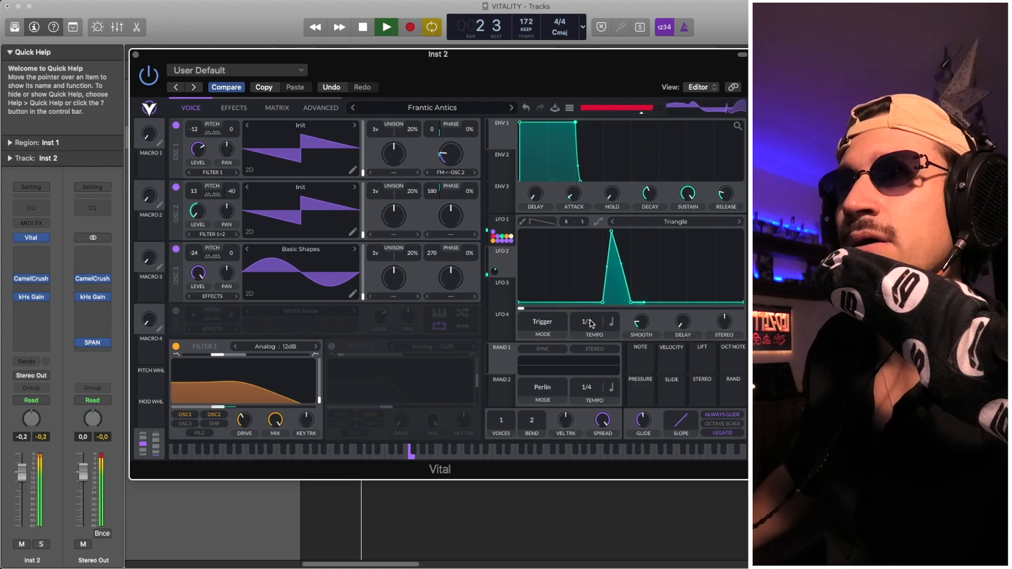
key("space")
key("space")
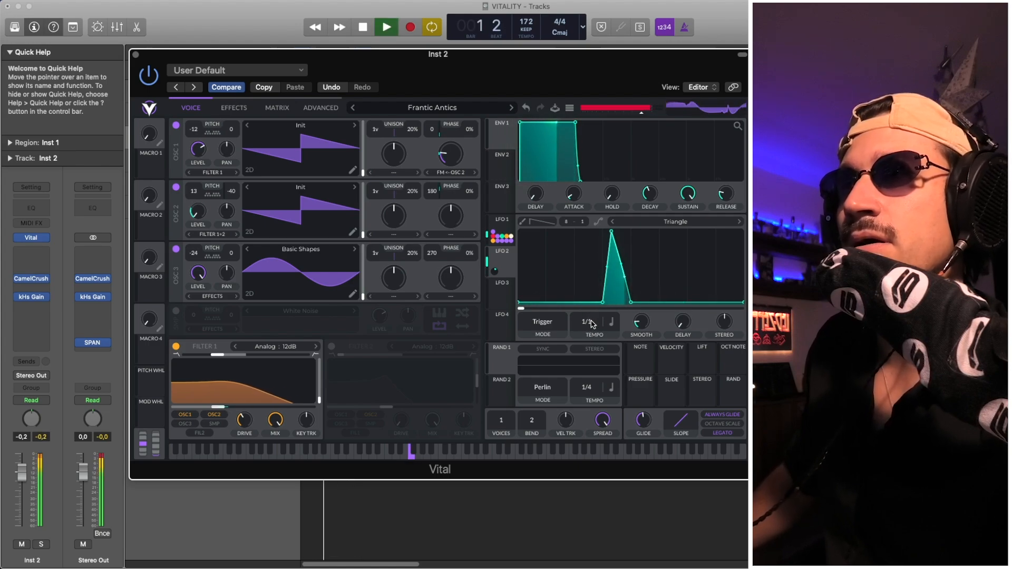
mouse_move(592, 324)
left_mouse_down()
mouse_move(593, 335)
mouse_move(593, 320)
left_mouse_up()
key("space")
key("space")
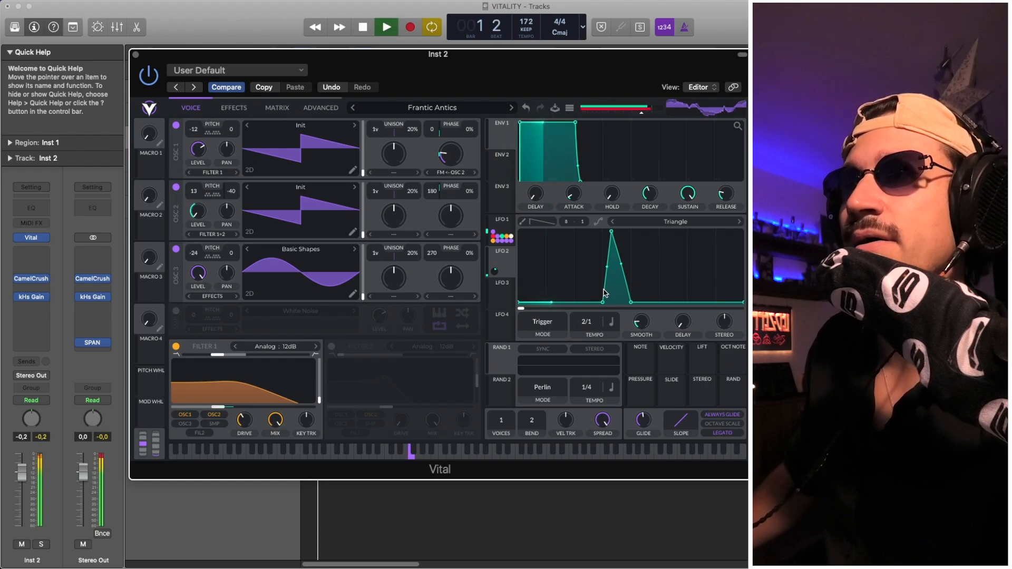
key("space")
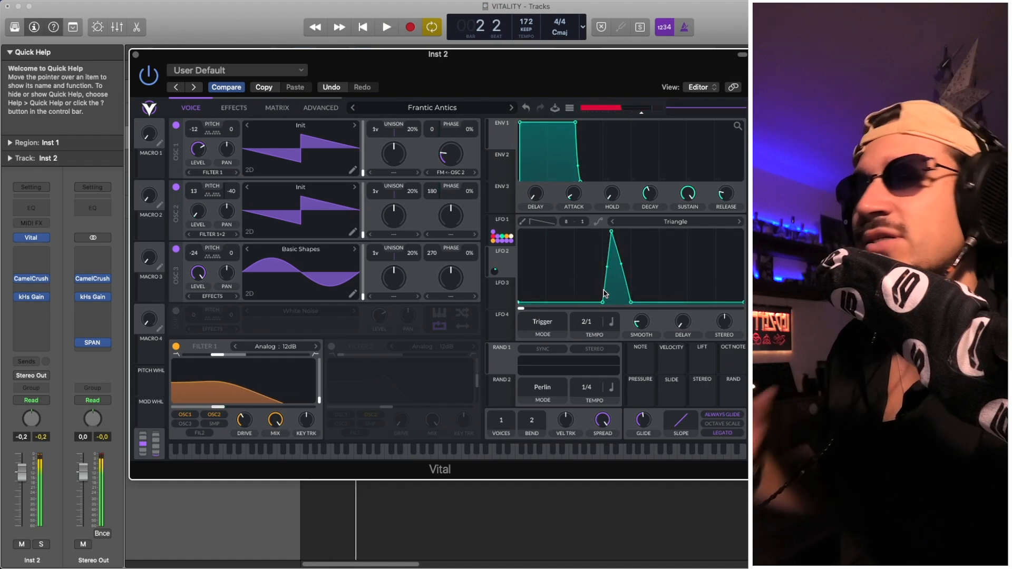
Step: Close the Inst 2 synth, mute Inst 2 in favour of Inst 3, and open Vital on Inst 3
left_click(136, 54)
left_click(169, 140)
left_click(169, 141)
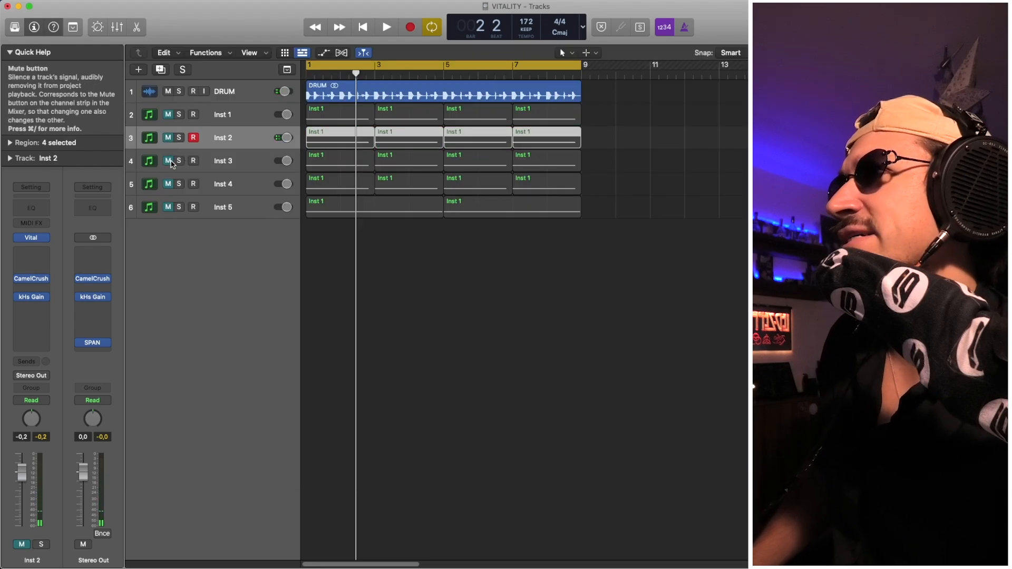
left_click(171, 162)
left_click(239, 162)
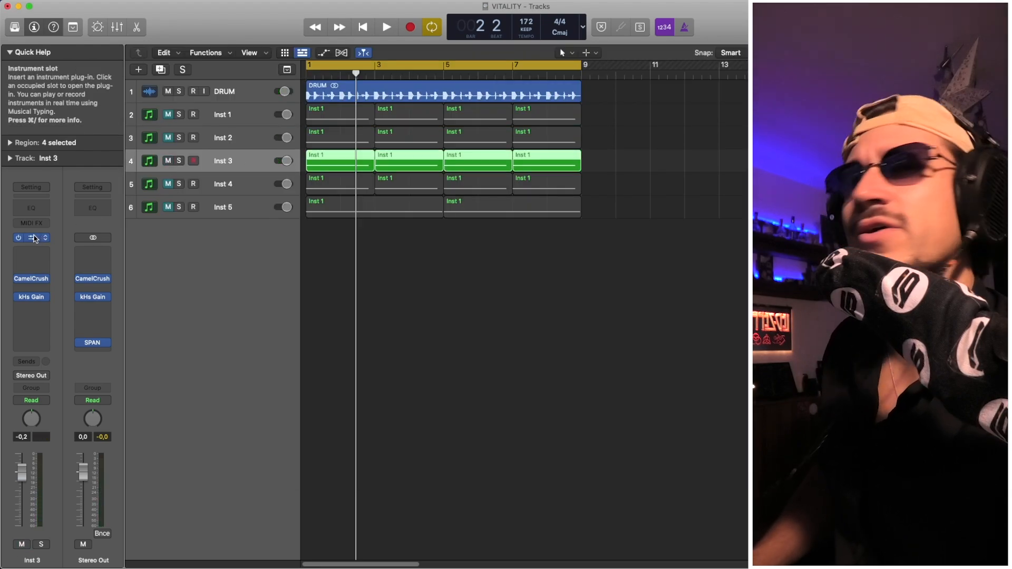
left_click(34, 239)
left_click_drag(444, 106, 344, 41)
Step: Play the Lazy Sausage Bass loop and solo the Inst 3 track
key("space")
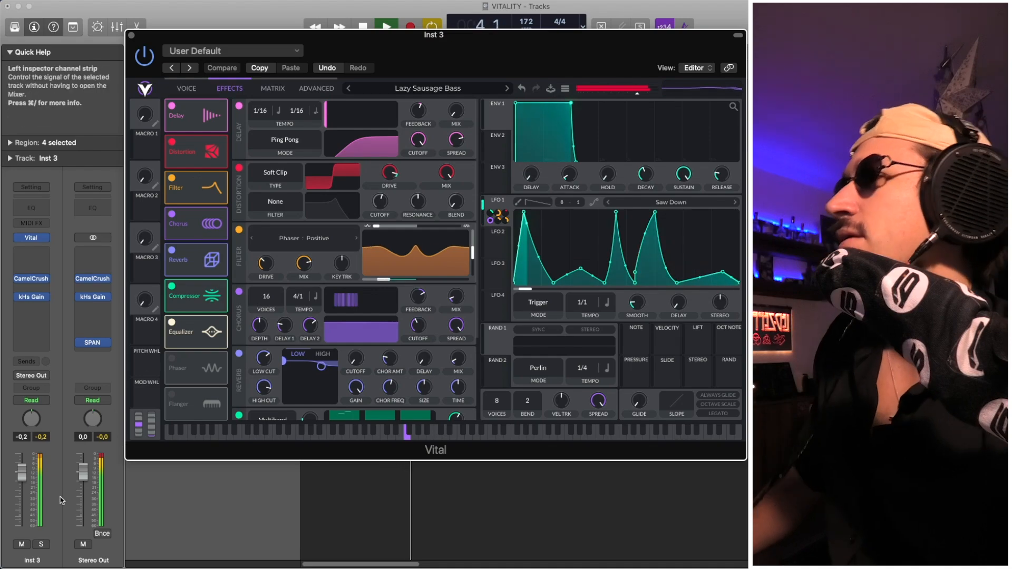
left_click(41, 546)
key("space")
key("v")
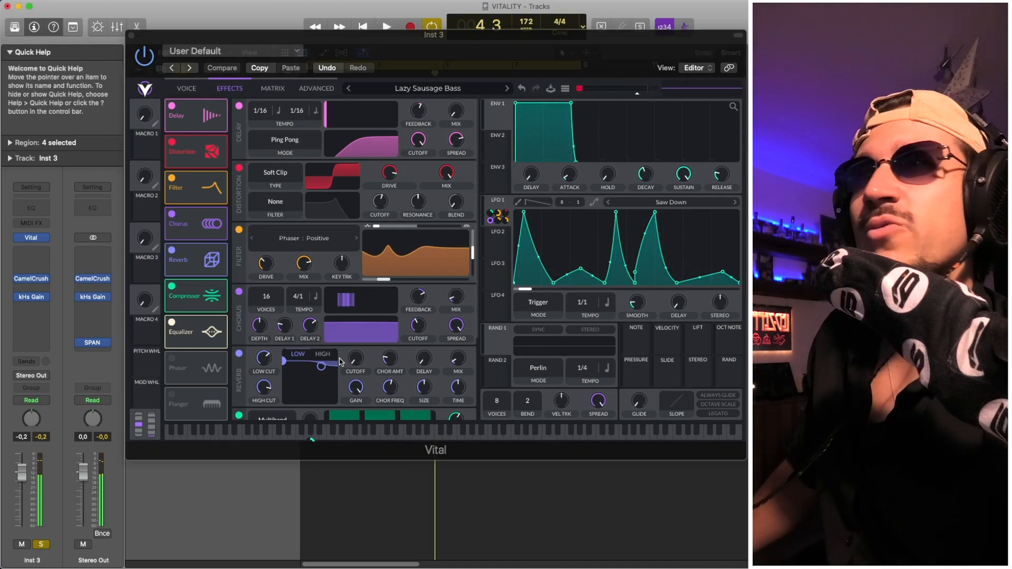
Step: Audition the soloed patch while examining its Basic Shapes oscillator and White Noise sampler, with a brief look at its effects
left_click(203, 90)
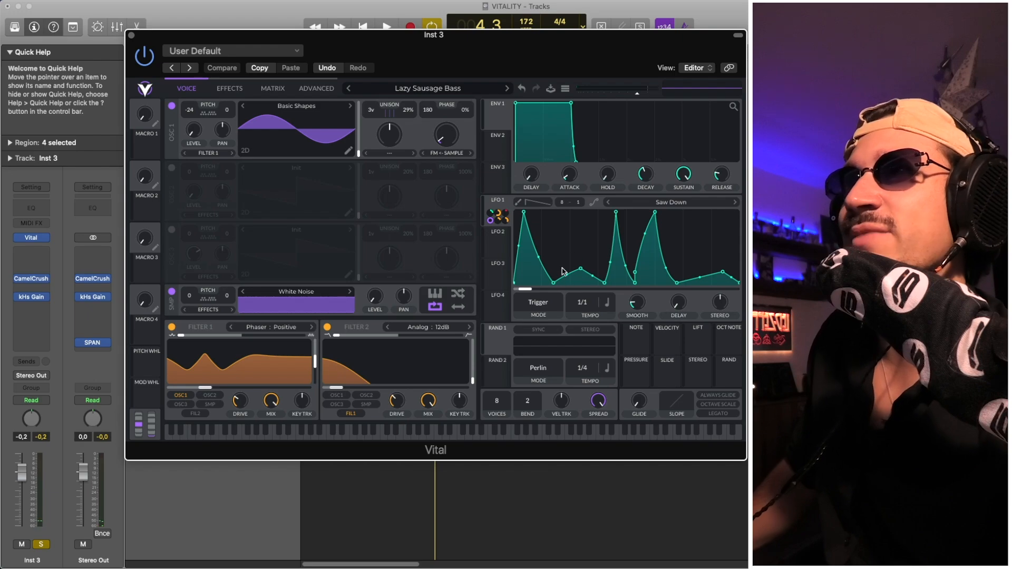
key("space")
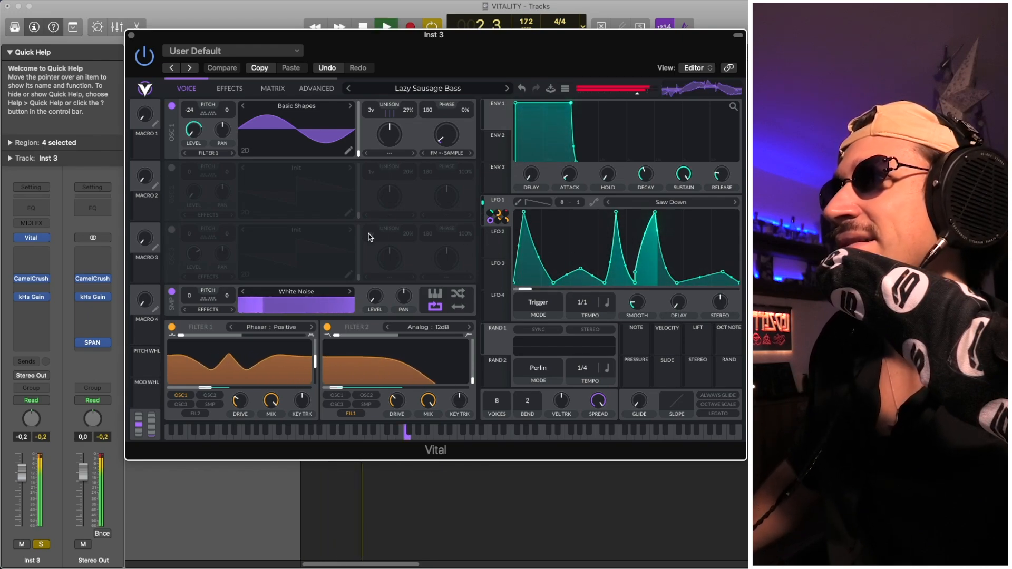
key("space")
left_click(230, 90)
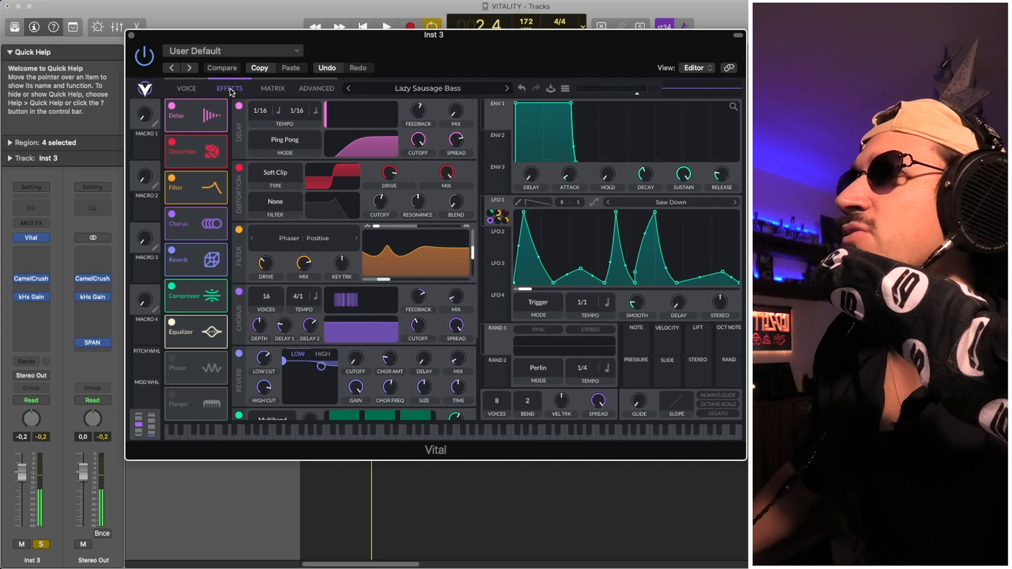
left_click(198, 92)
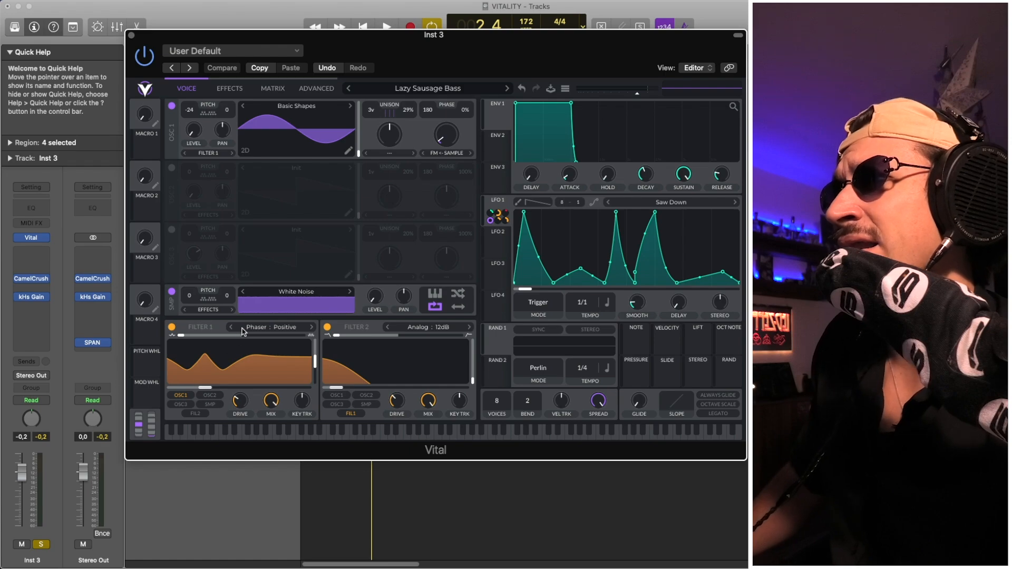
Step: Replay the patch while examining the Phaser : Positive and Analog : 12dB filters and LFO 1's curve
key("space")
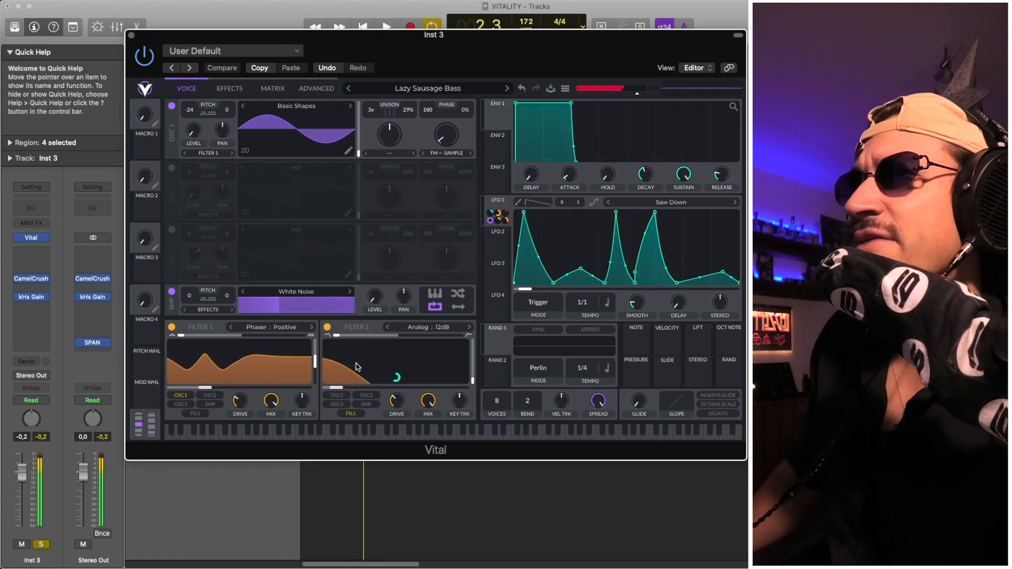
key("space")
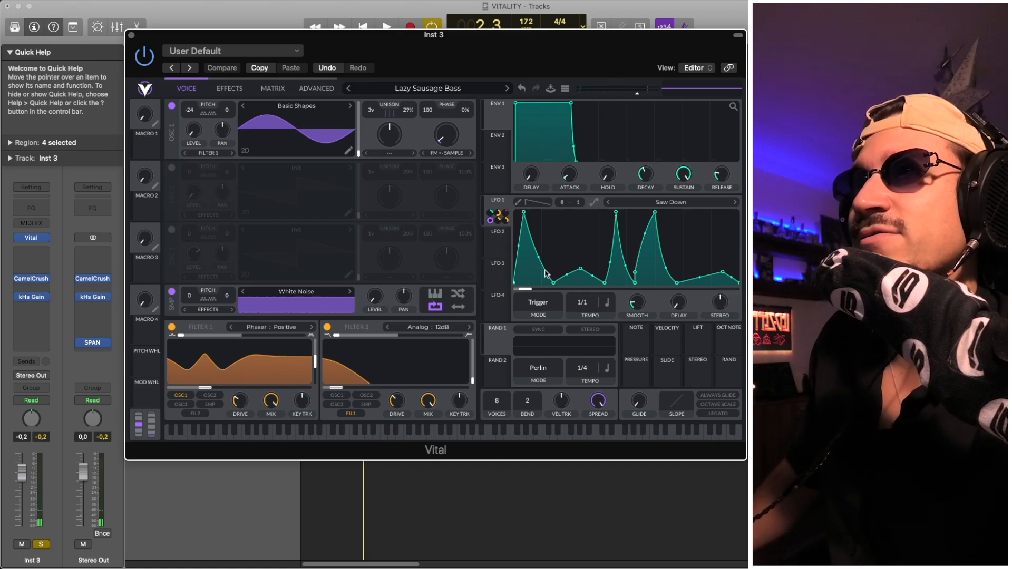
key("space")
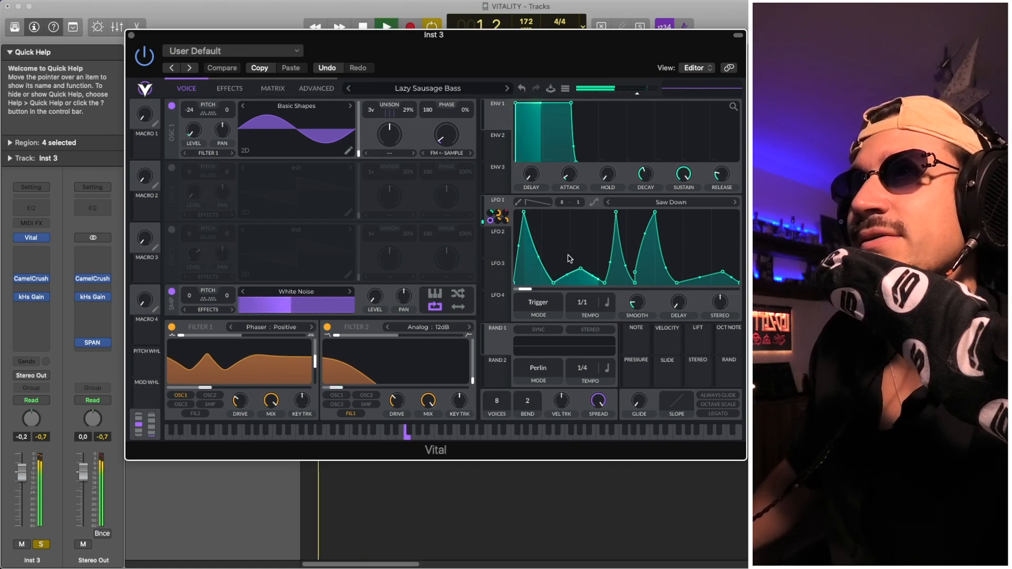
key("space")
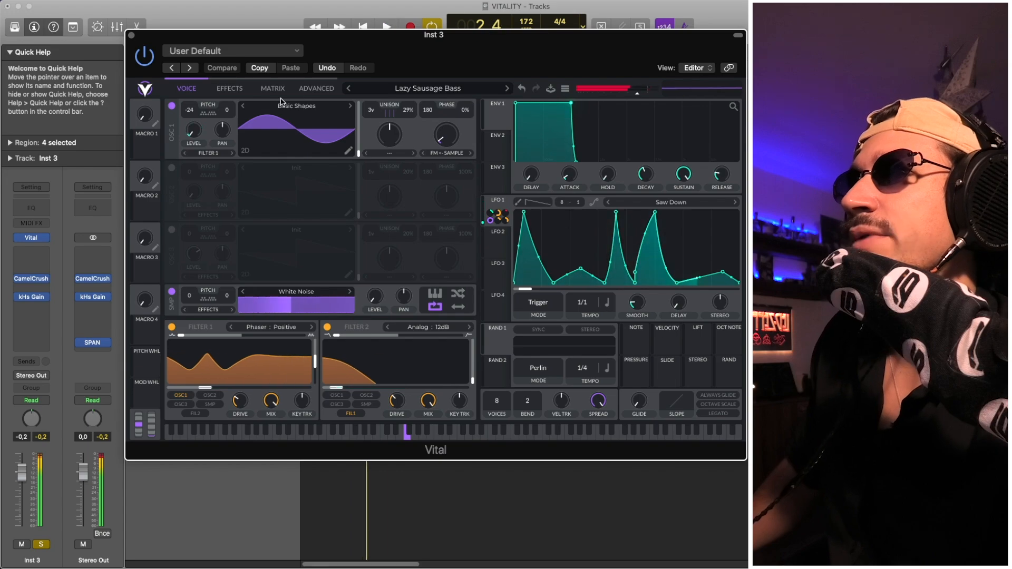
Step: Examine Inst 3's effects chain down to the compressor and equalizer, audition the patch and return to its voice settings
left_click(220, 89)
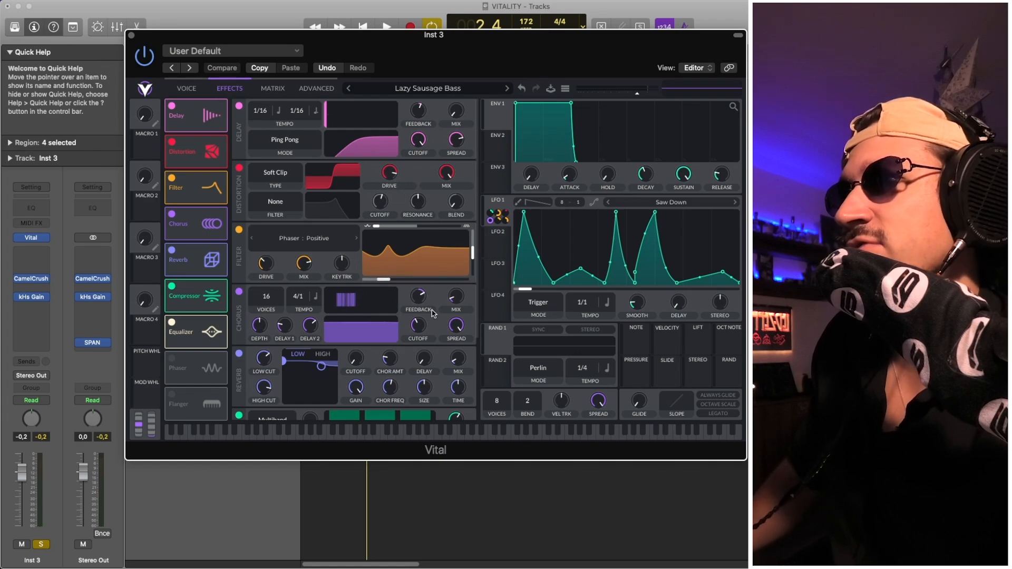
scroll(432, 313, "down", 3)
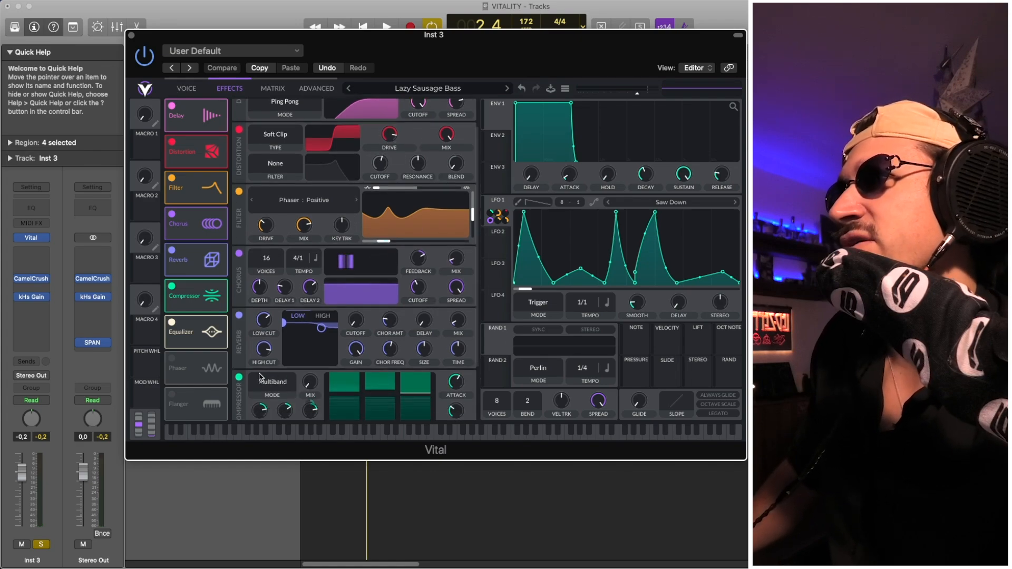
scroll(258, 376, "down", 5)
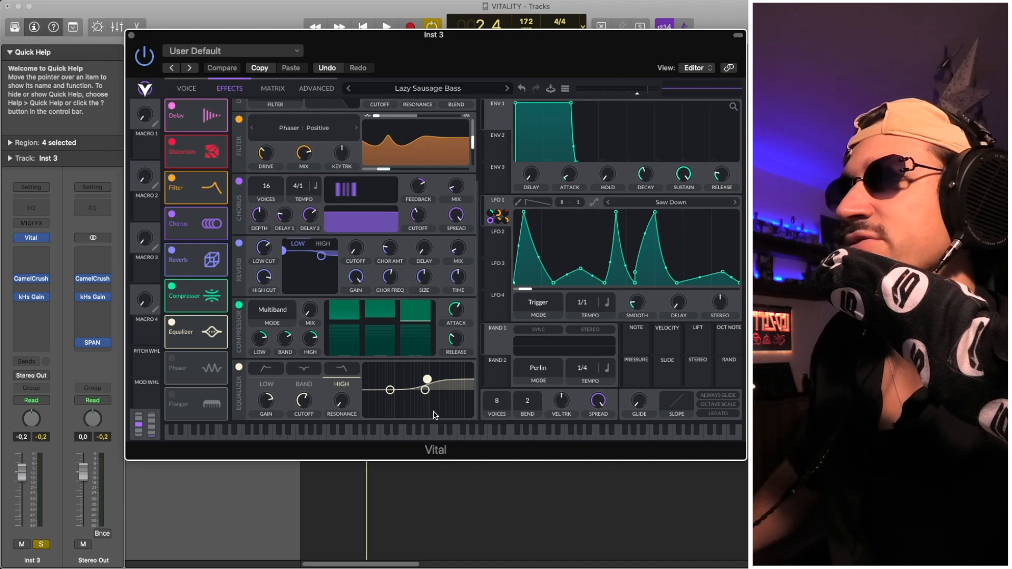
key("space")
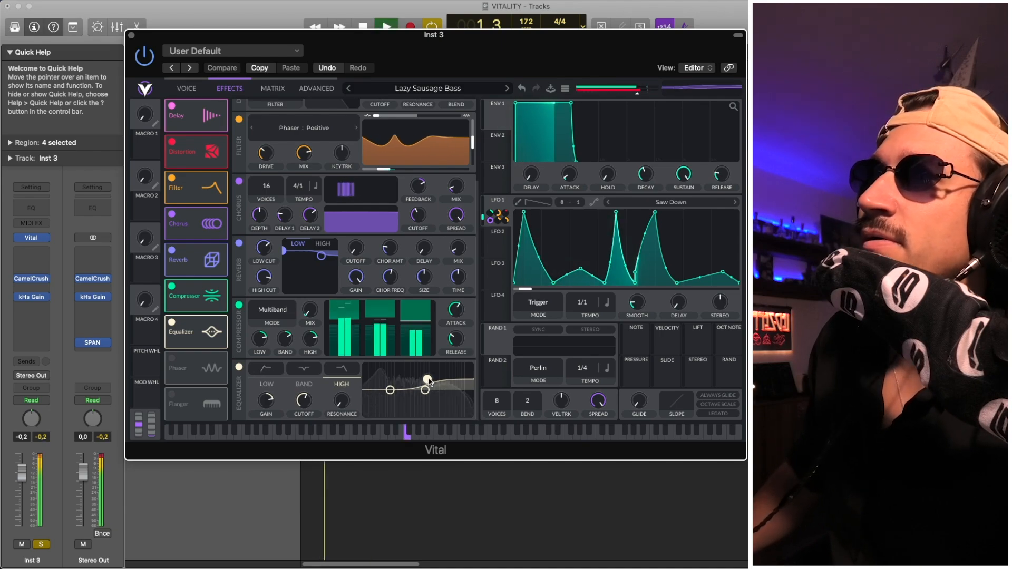
key("space")
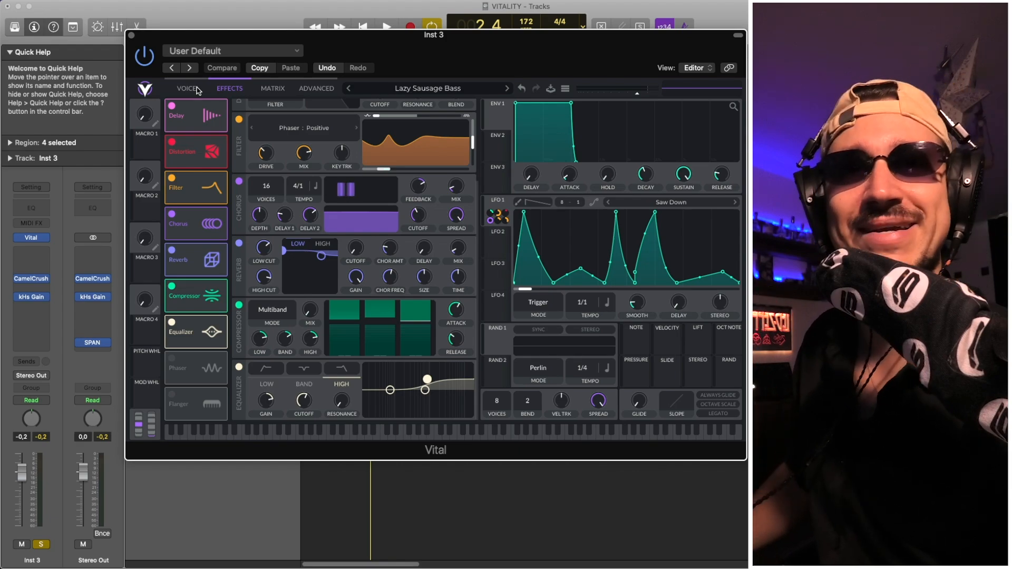
left_click(190, 89)
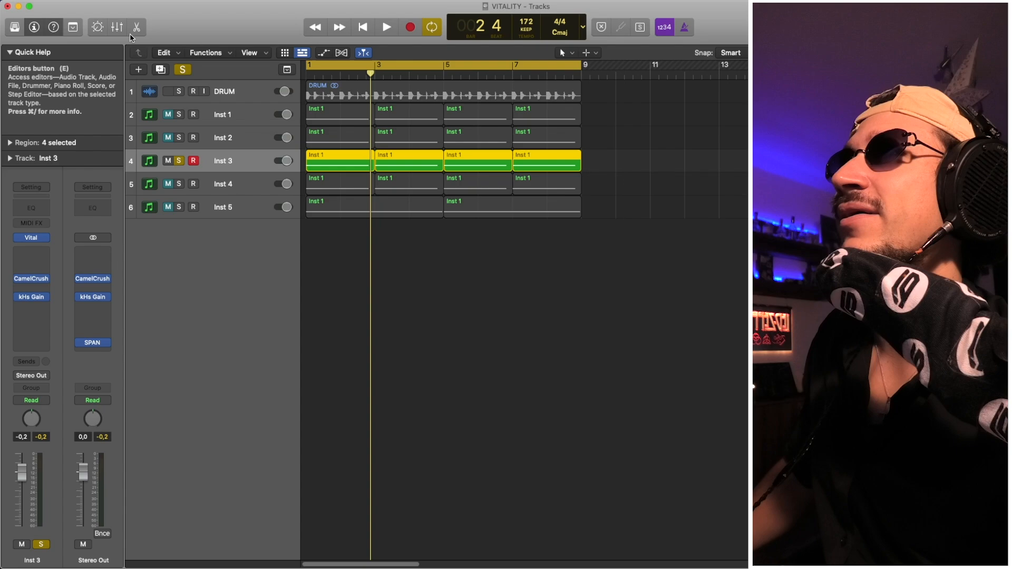
Step: With the Inst 3 synth window closed, unsolo the track and play the loop together with the drums
left_click(131, 35)
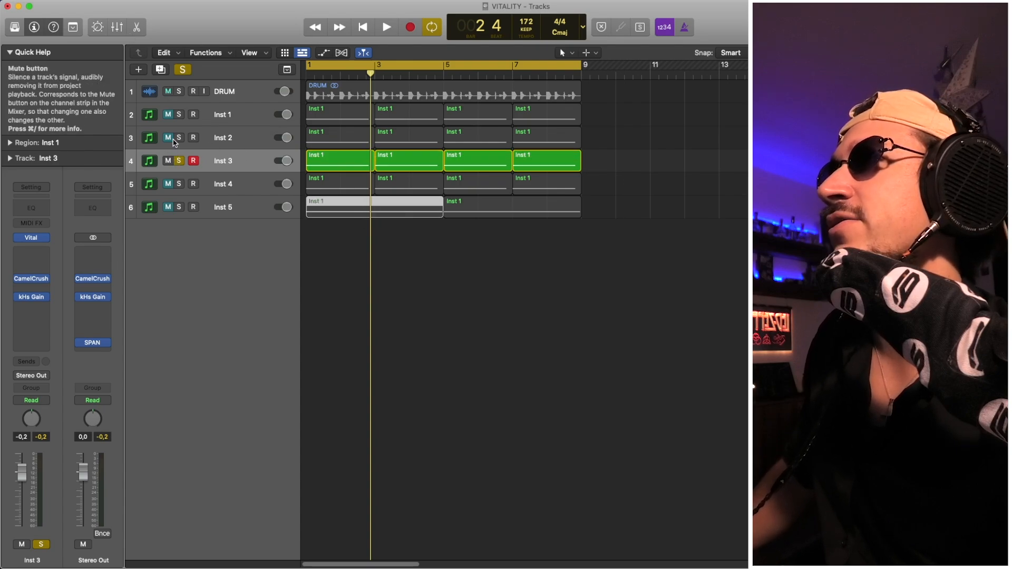
left_click(179, 161)
key("space")
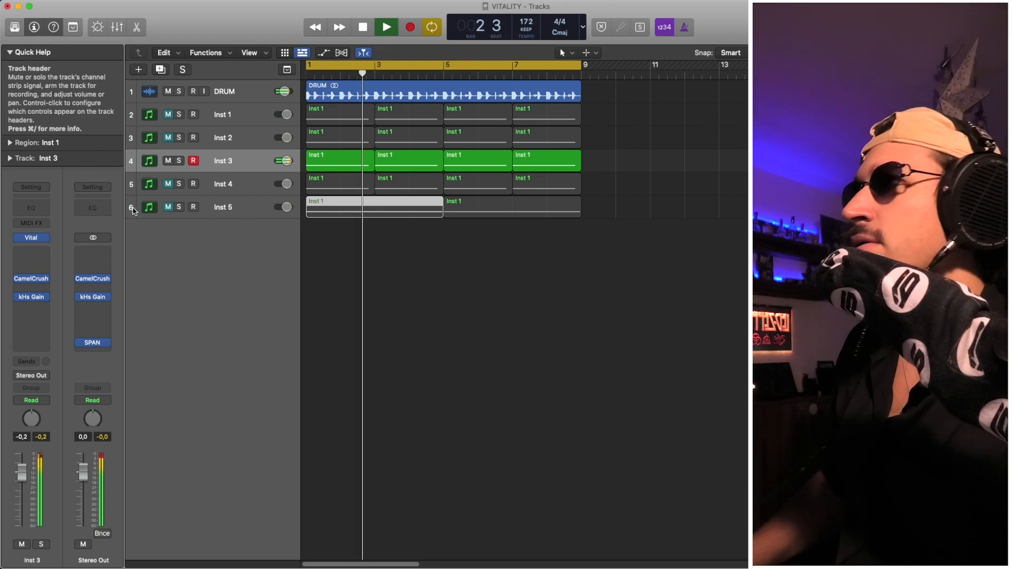
key("space")
Step: Unmute Inst 4, mute Inst 3, and open Vital on Inst 4 with its window fully in view
left_click(167, 184)
left_click(168, 161)
left_click(211, 182)
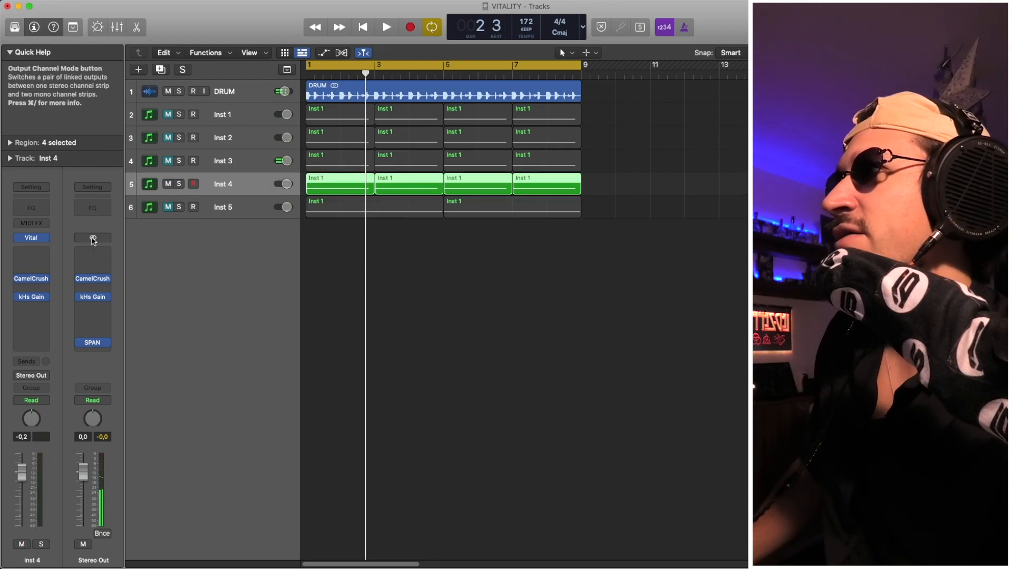
key("v")
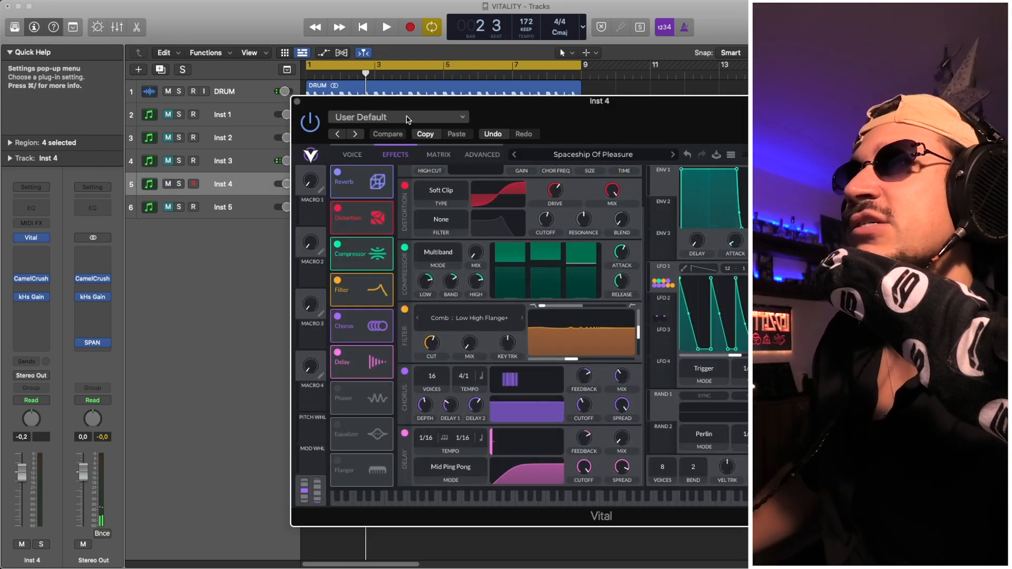
left_click_drag(410, 102, 240, 72)
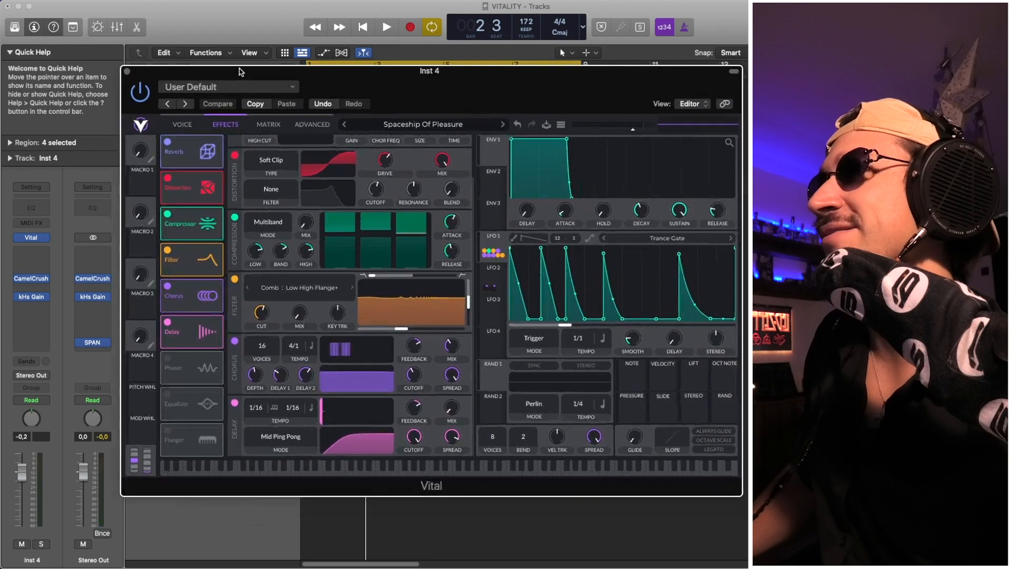
Step: Audition the Spaceship Of Pleasure patch, move LFO 1's phase to the start of its cycle and replay the loop
key("space")
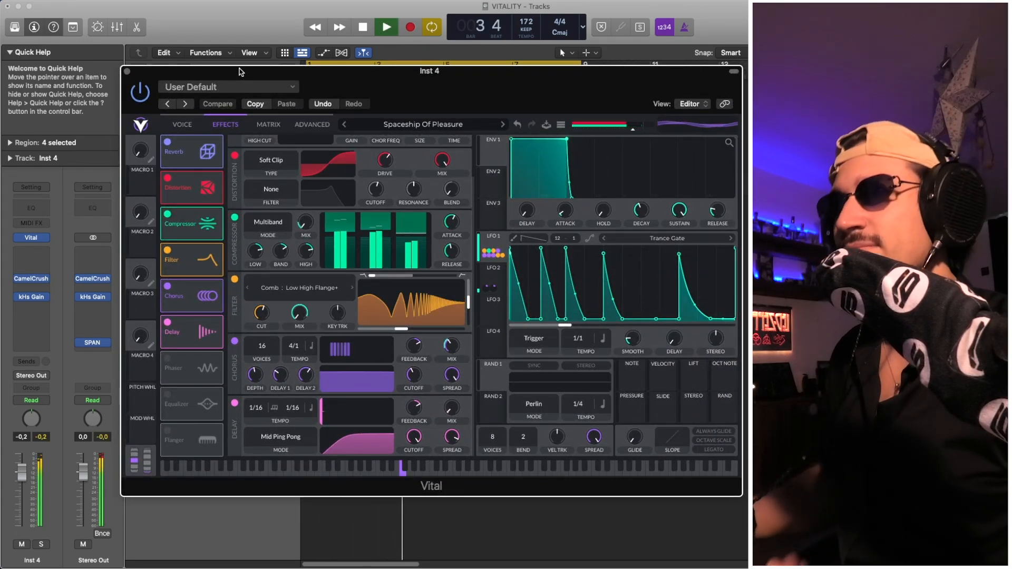
key("space")
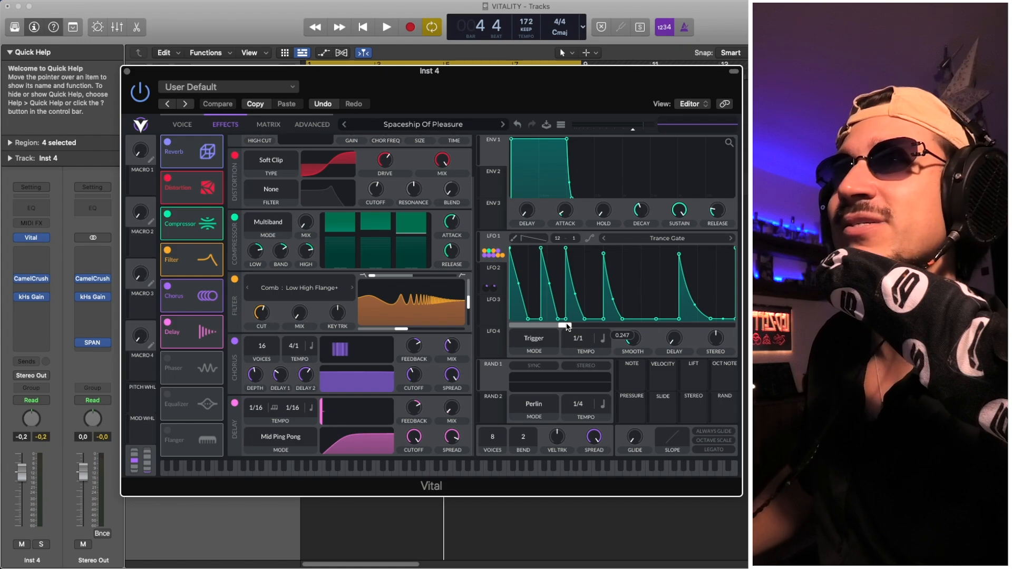
left_click_drag(567, 326, 548, 328)
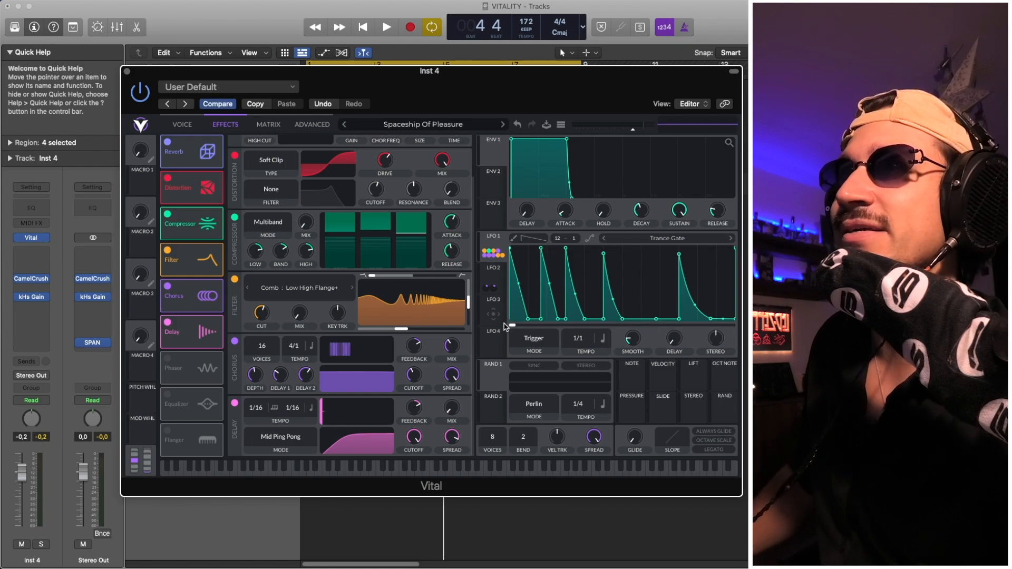
key("space")
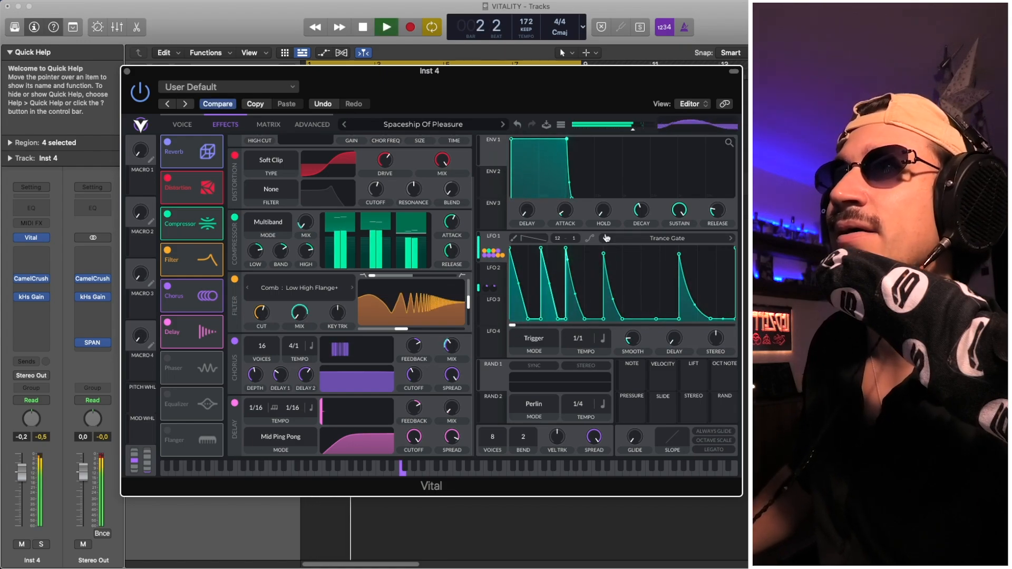
Step: Shift LFO 1's phase to about a quarter of its cycle and replay the loop
key("space")
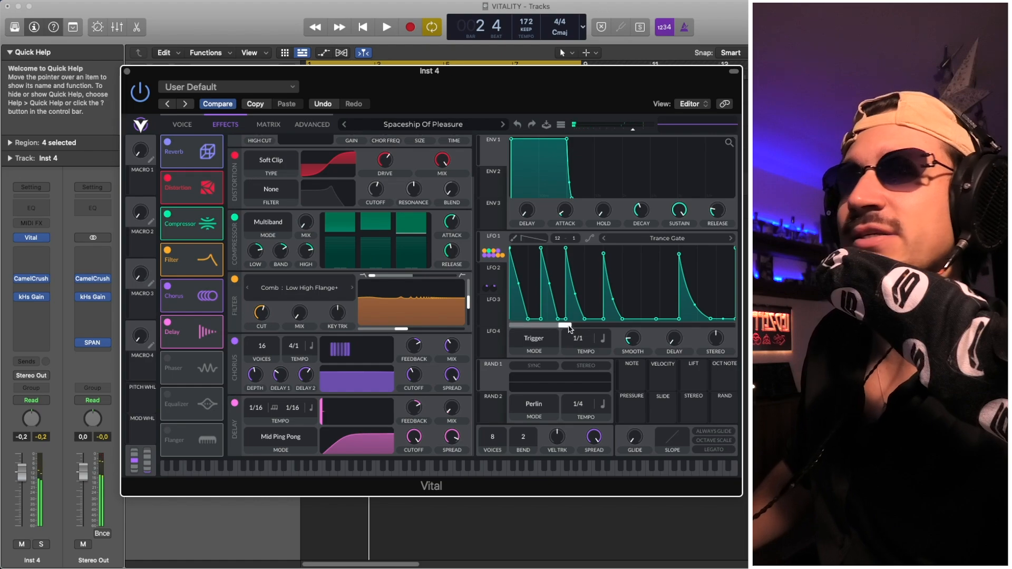
key("space")
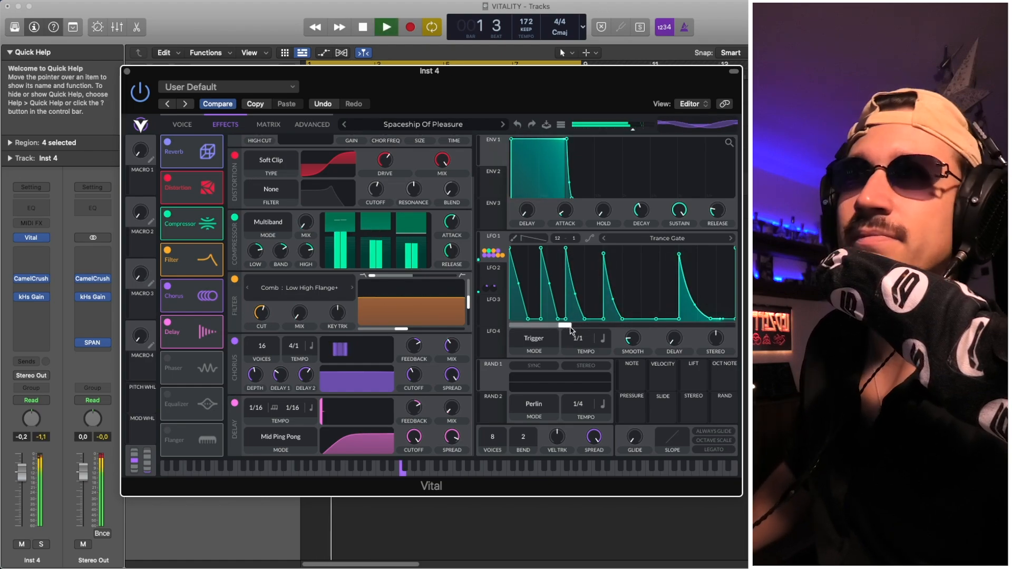
key("space")
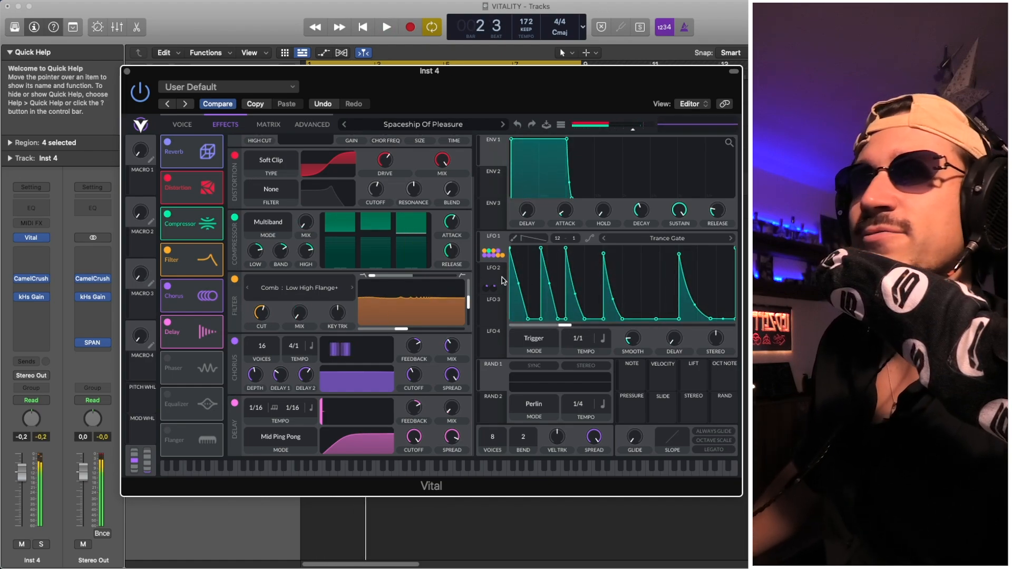
Step: Bring up LFO 2's stepped shape and audition the loop while watching it
left_click(488, 276)
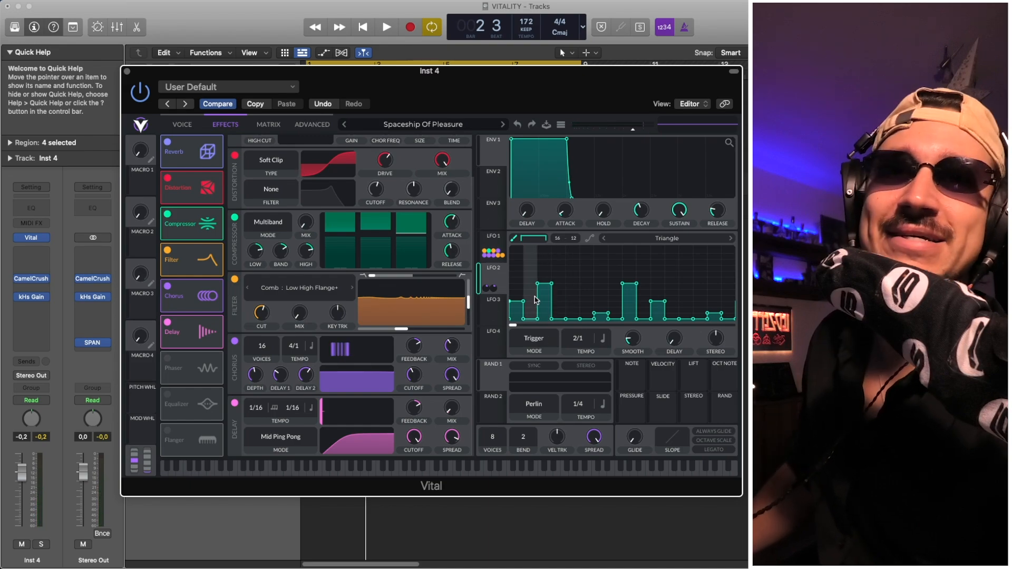
key("space")
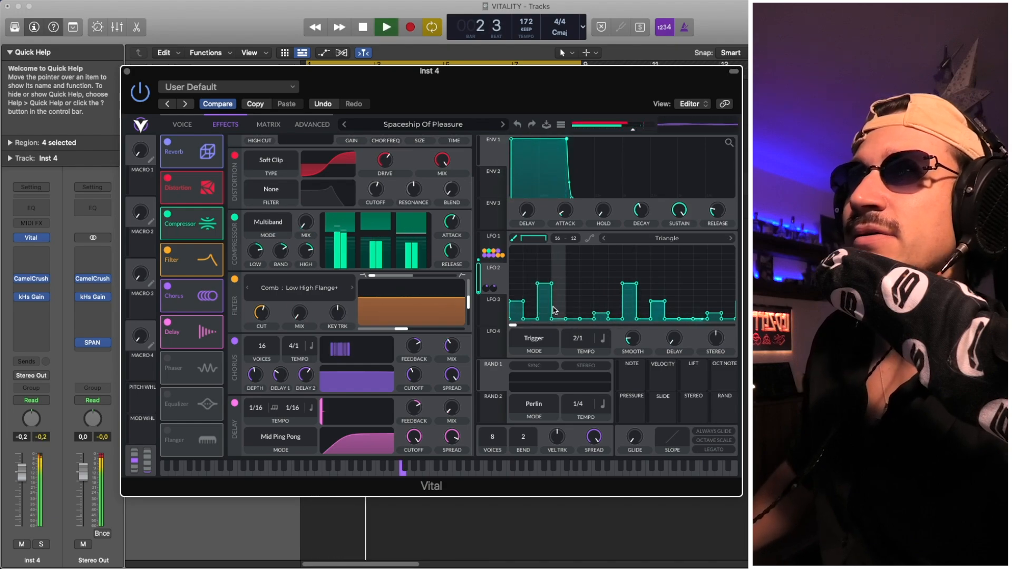
key("space")
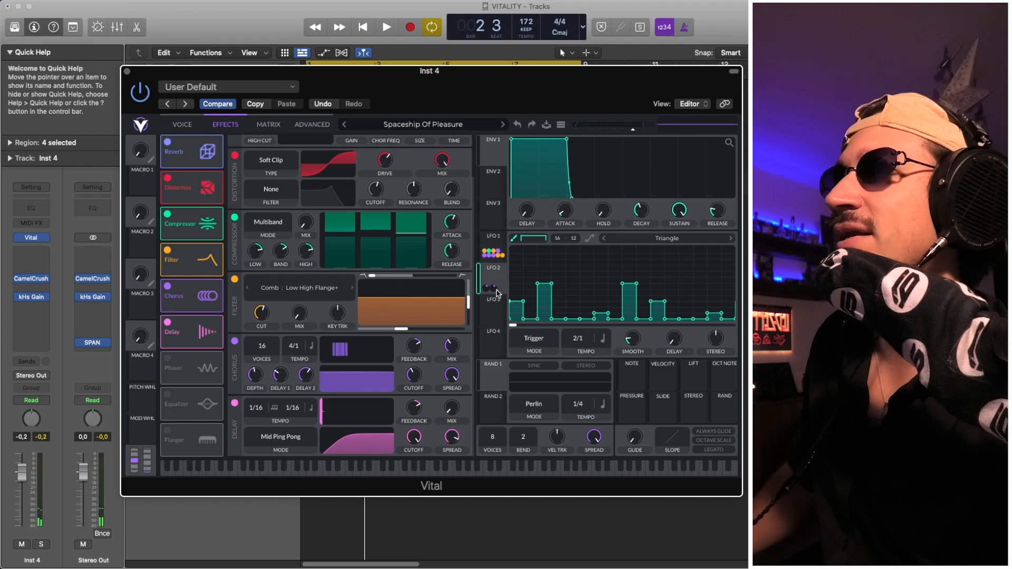
Step: Return to the patch's voice settings and view the modulation options on oscillator 1's level
left_click(182, 127)
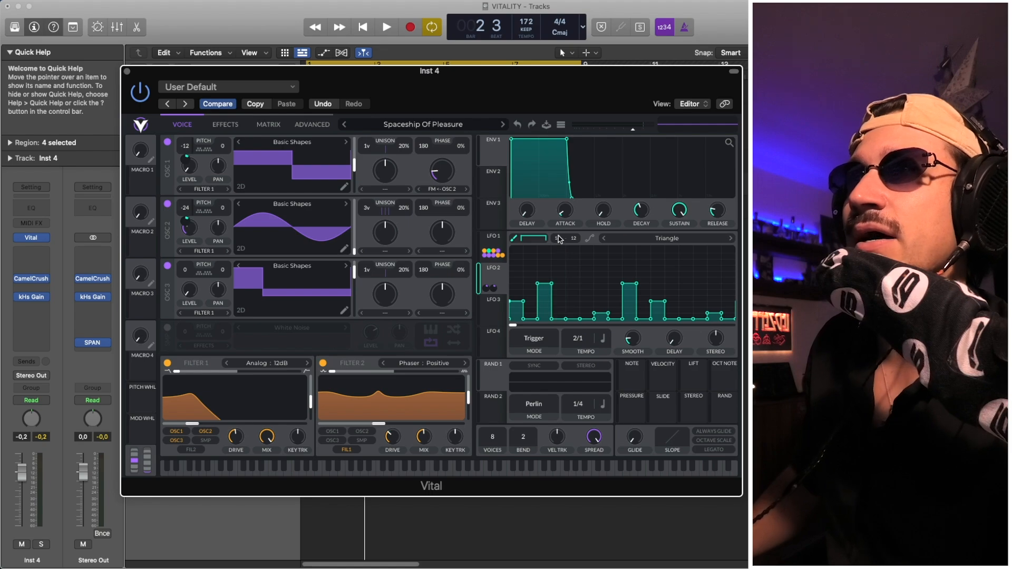
left_click_drag(558, 238, 560, 247)
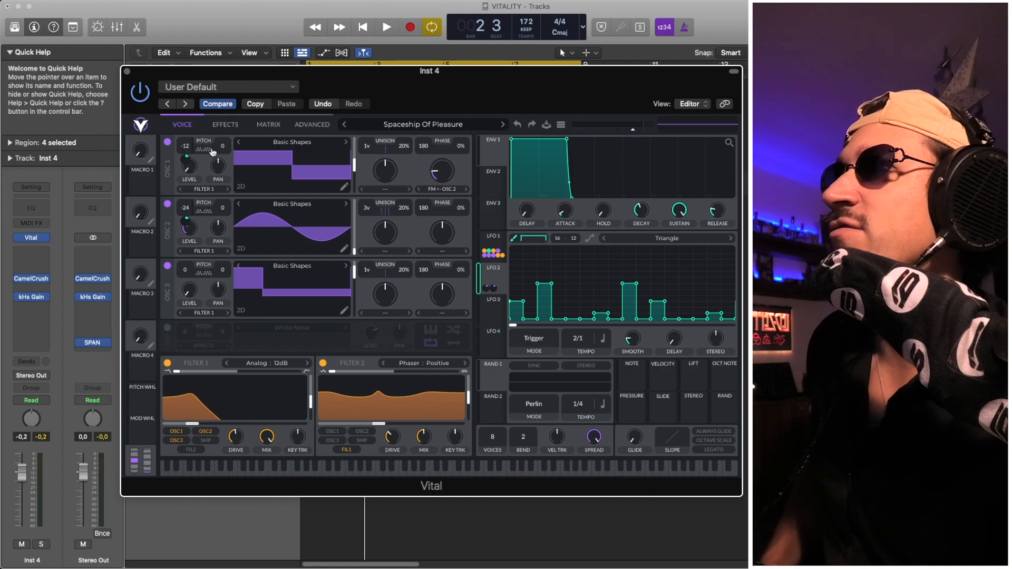
right_click(185, 158)
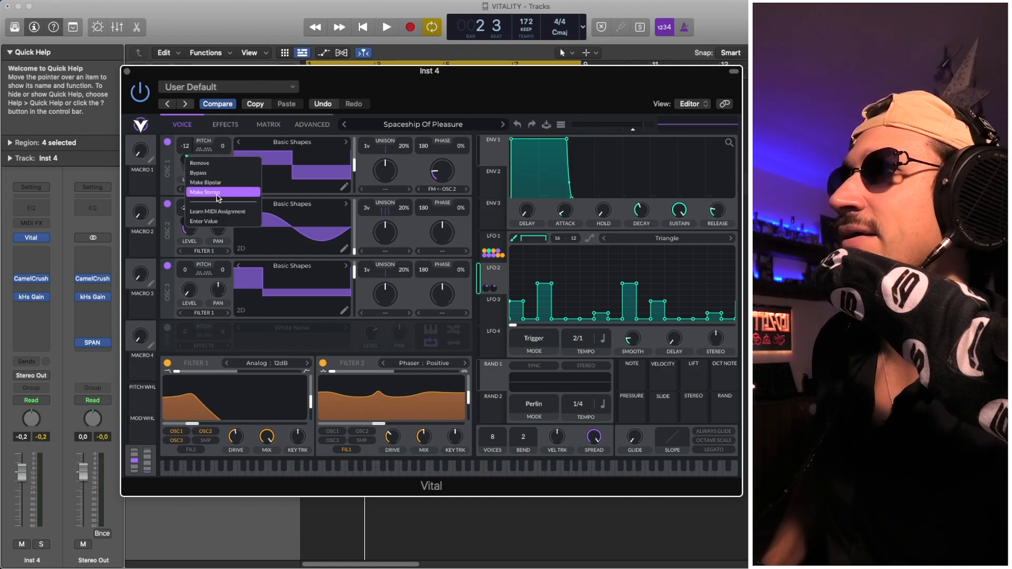
left_click(219, 220)
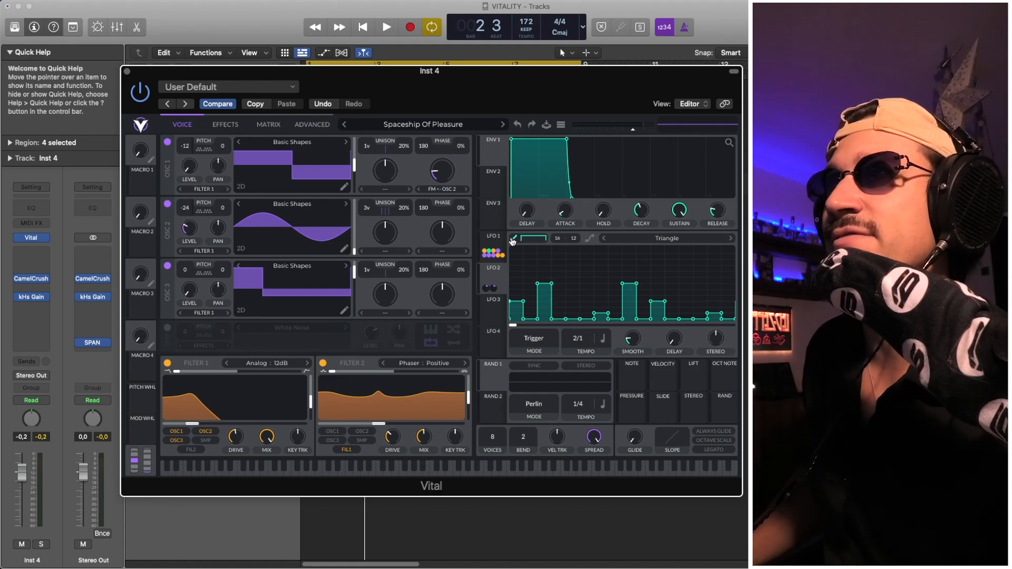
Step: Look through the paint brush shapes for LFO 2 and choose Step
left_click(533, 239)
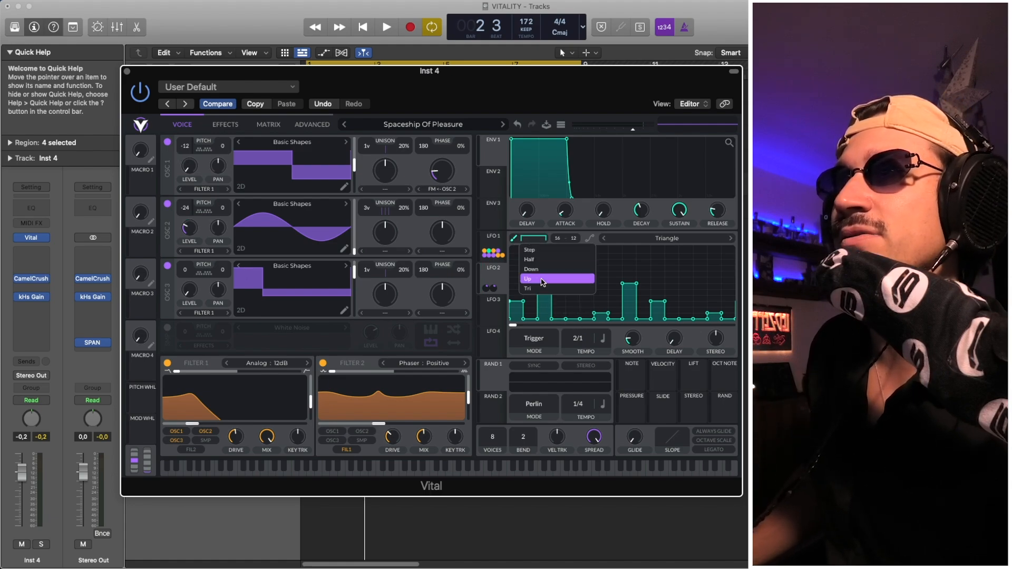
left_click(514, 242)
left_click(533, 241)
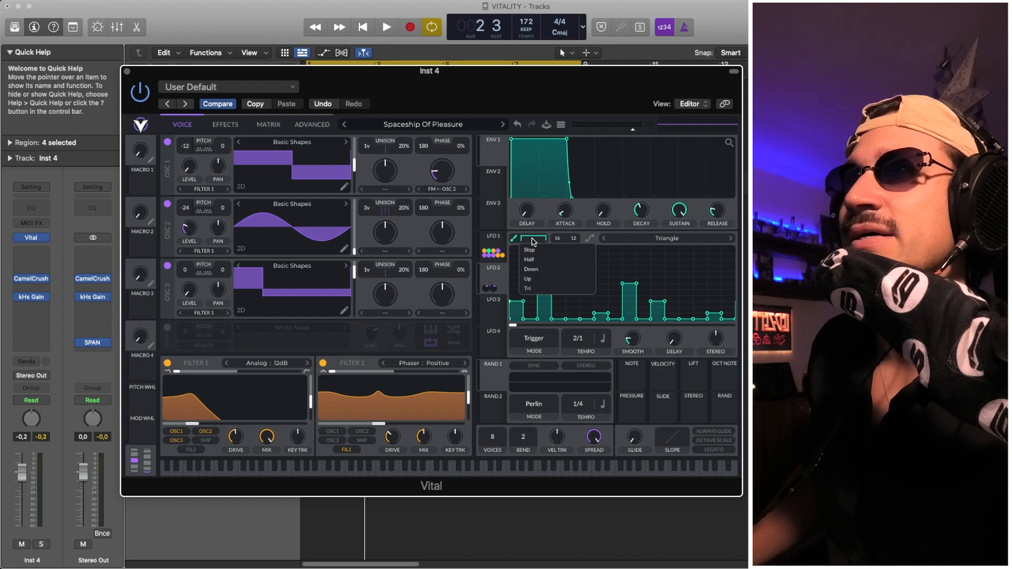
left_click(538, 249)
left_click(568, 283)
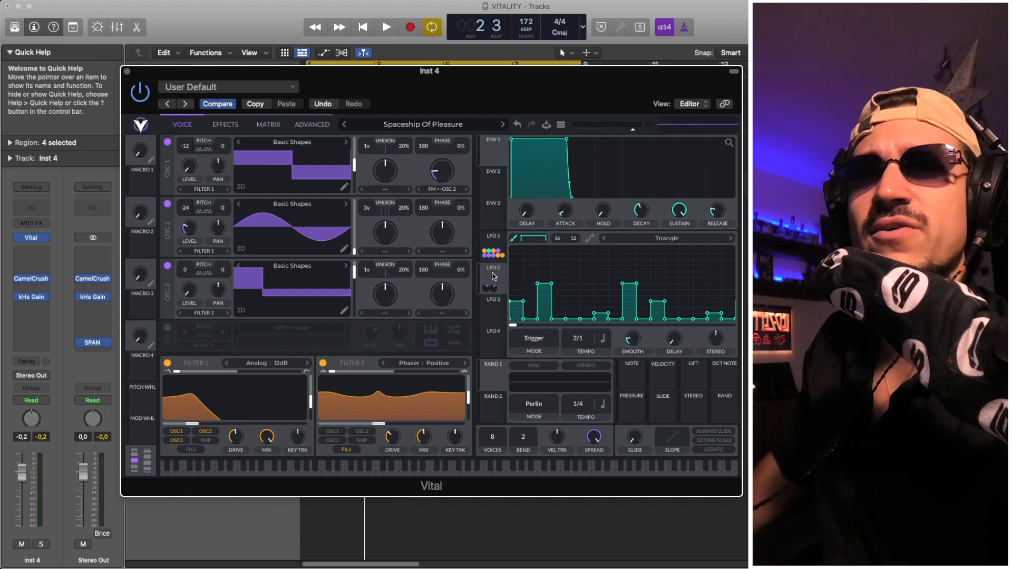
Step: Compare the shapes and targets of LFO 1 and LFO 2, then audition the loop with LFO 2 shown
left_click(495, 238)
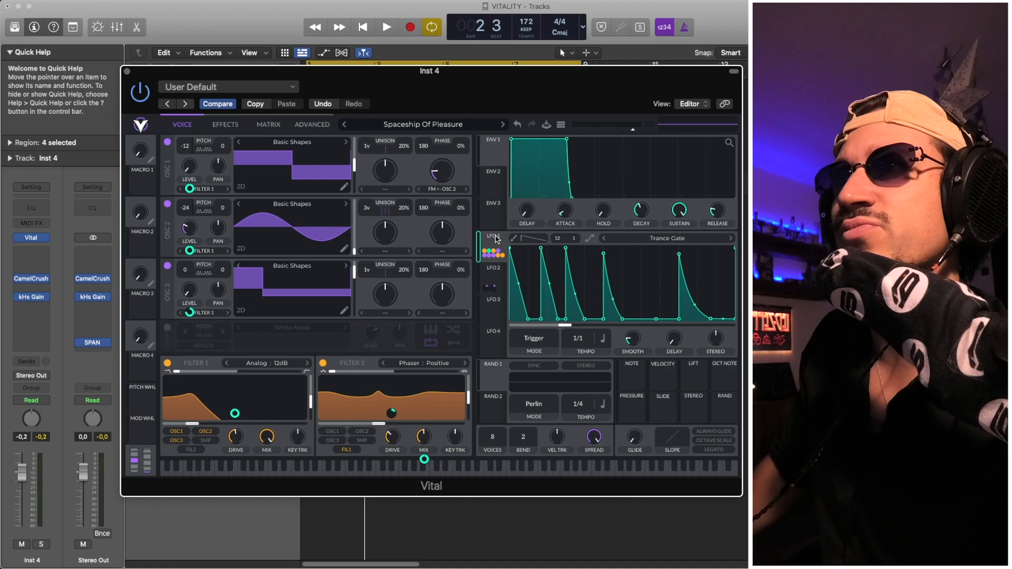
left_click(499, 279)
left_click(496, 237)
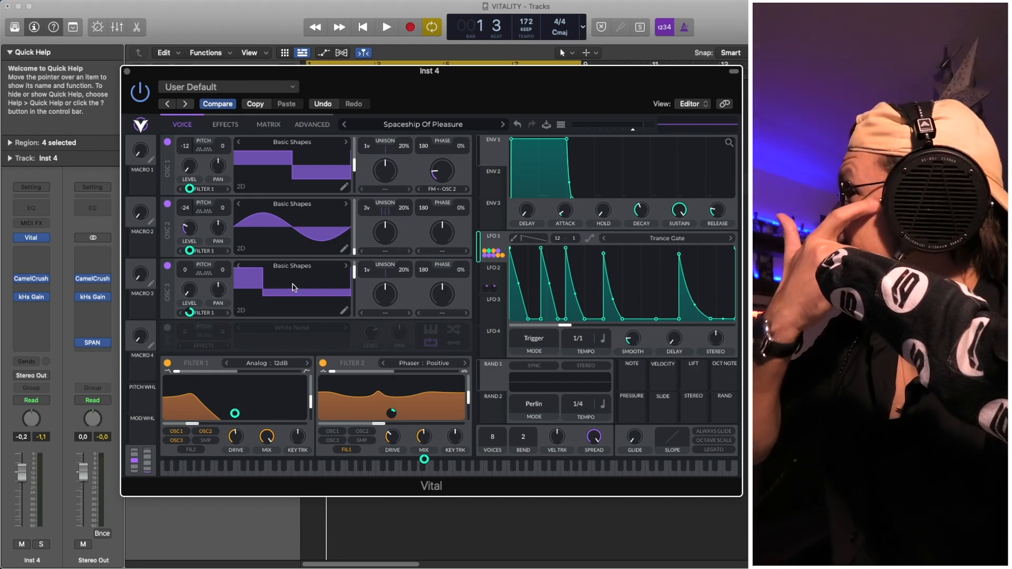
left_click(494, 269)
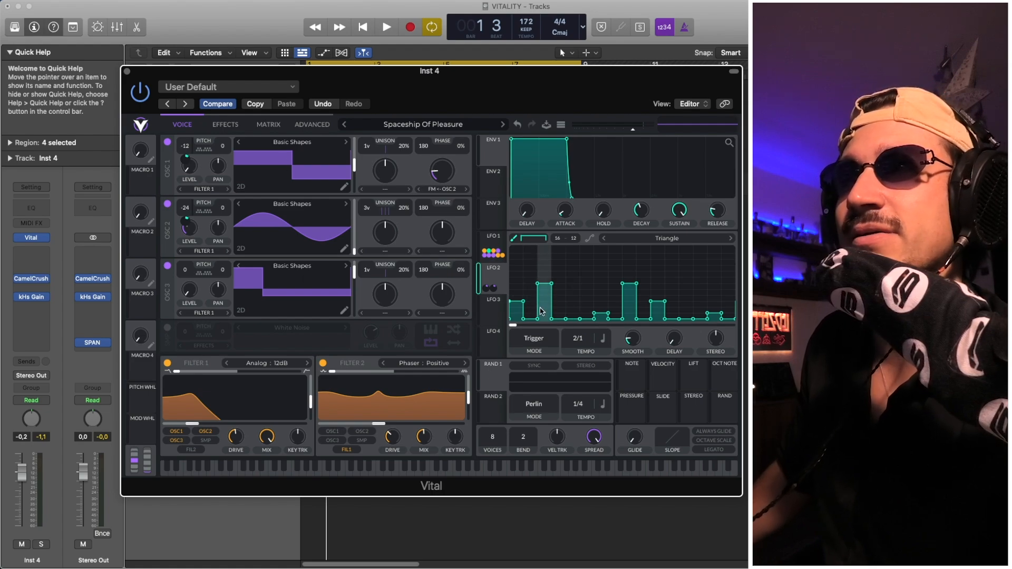
key("space")
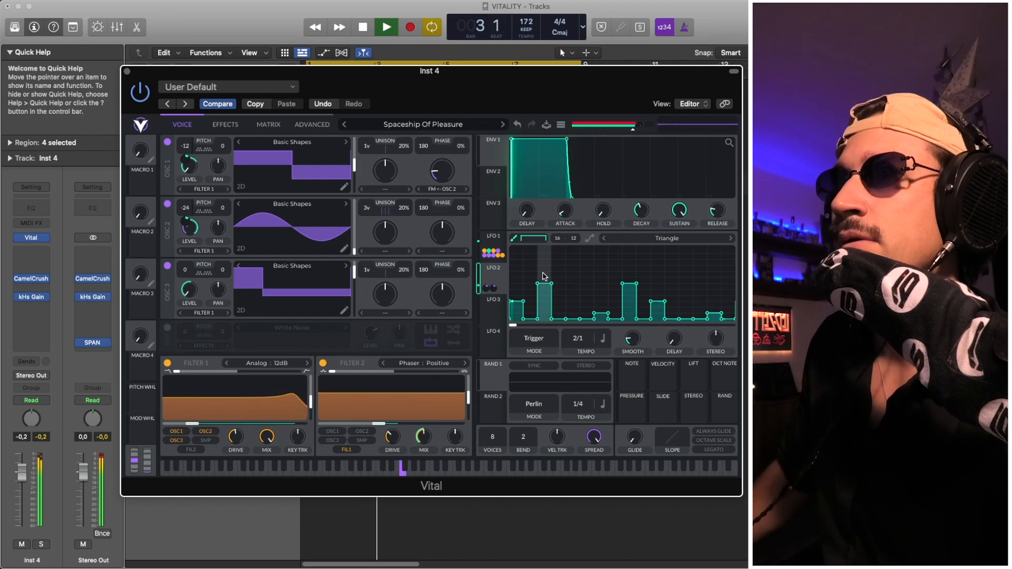
key("space")
Step: Try LFO 1 at a tempo of 1/2 and play the loop
left_click(494, 247)
left_click_drag(586, 348, 588, 352)
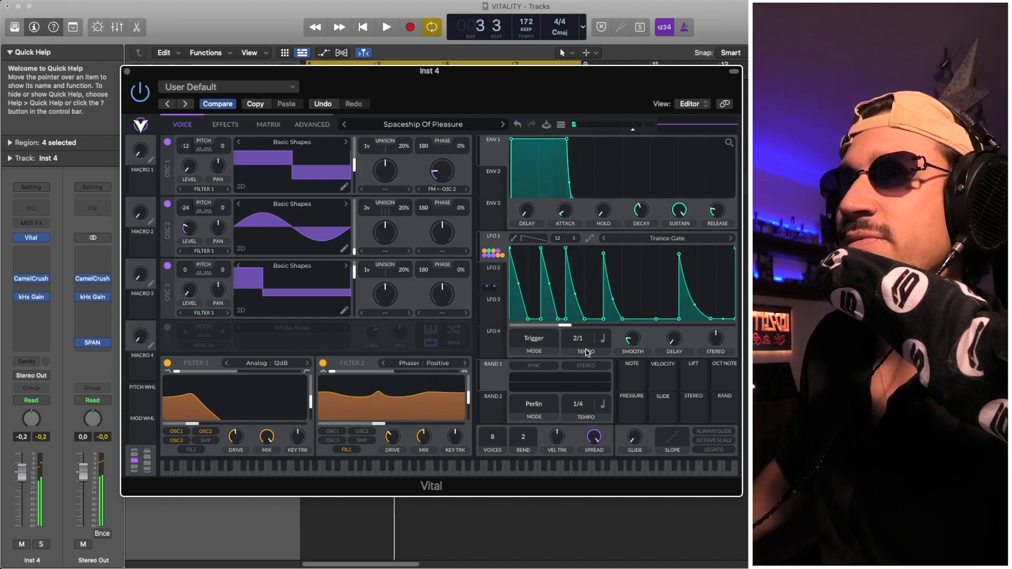
key("space")
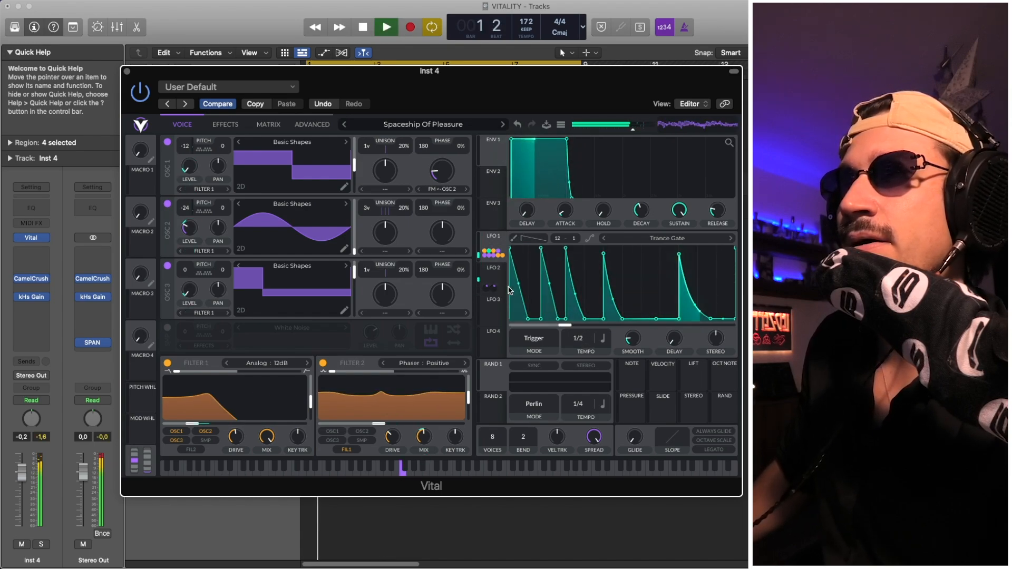
Step: Set LFO 2's tempo to 1/1 and restart the loop
left_click(496, 279)
left_click_drag(595, 344, 587, 336)
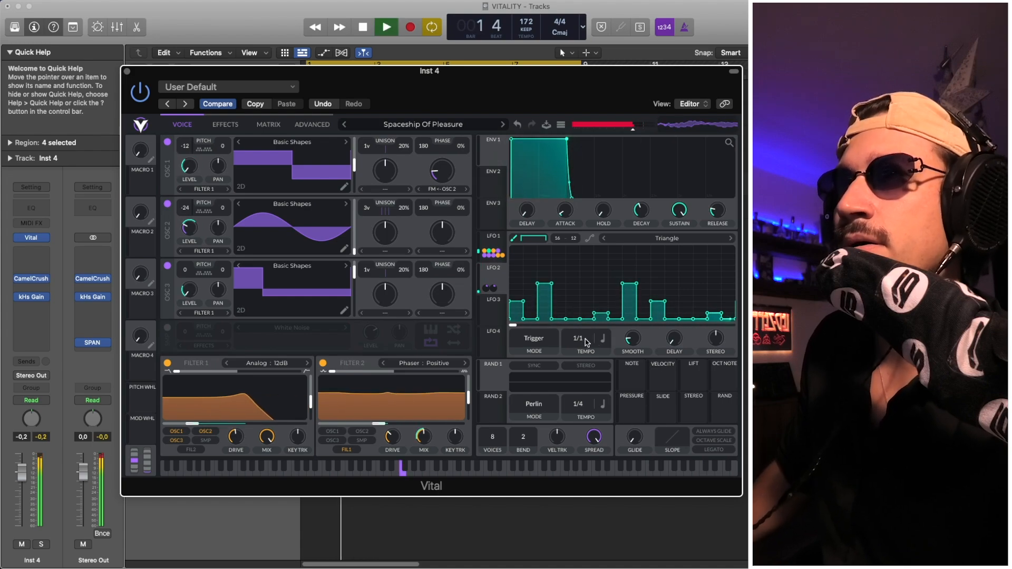
key("space")
key("space")
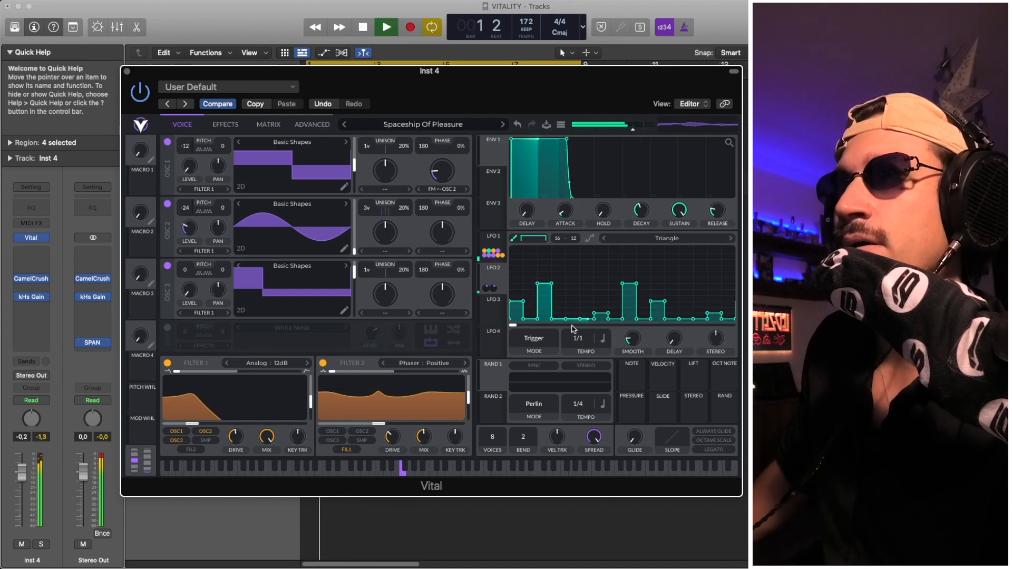
Step: Set LFO 1's tempo to 1/1 and replay the loop, checking LFO 2 as it runs
left_click(491, 252)
key("space")
key("space")
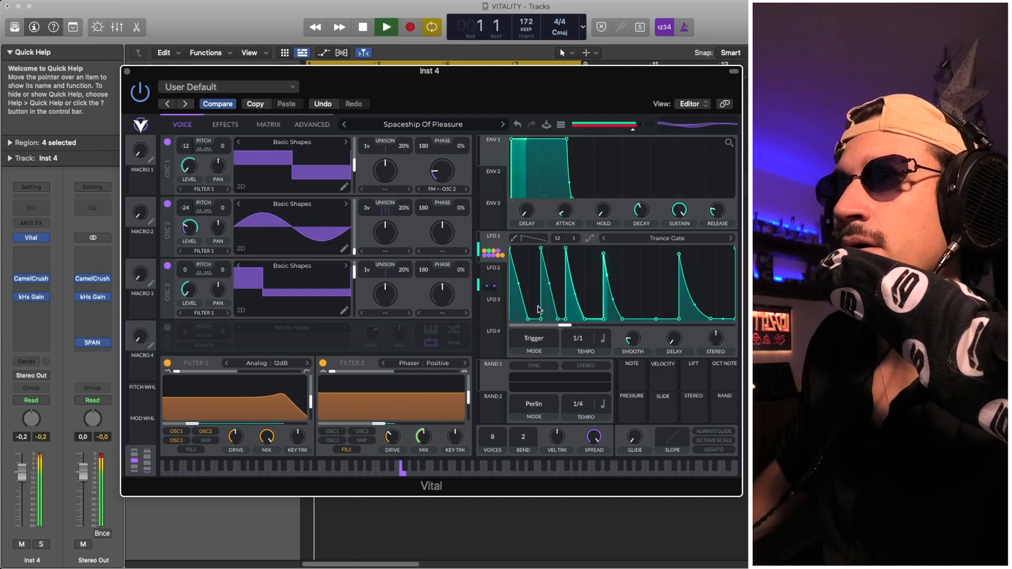
left_click(490, 288)
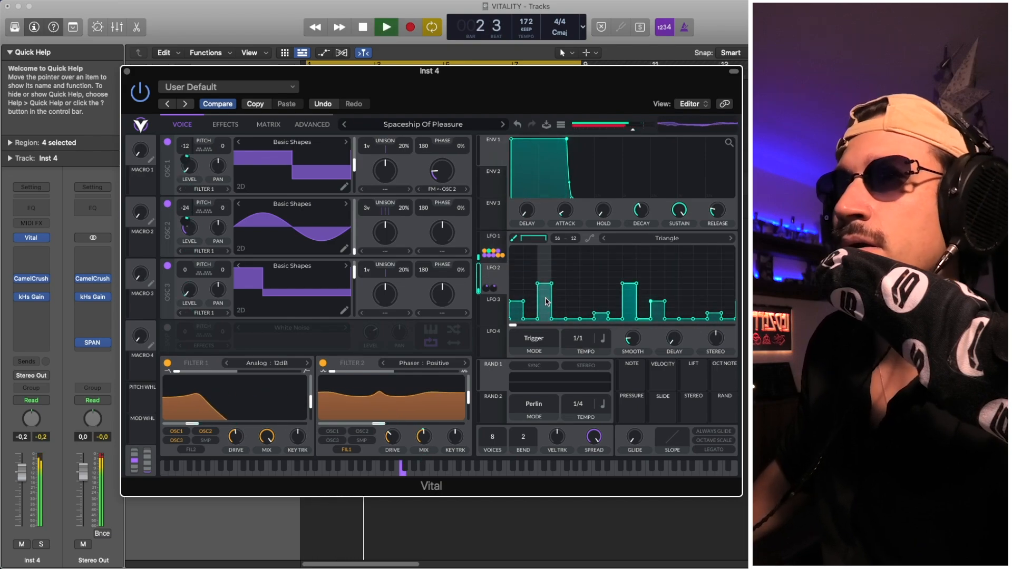
key("space")
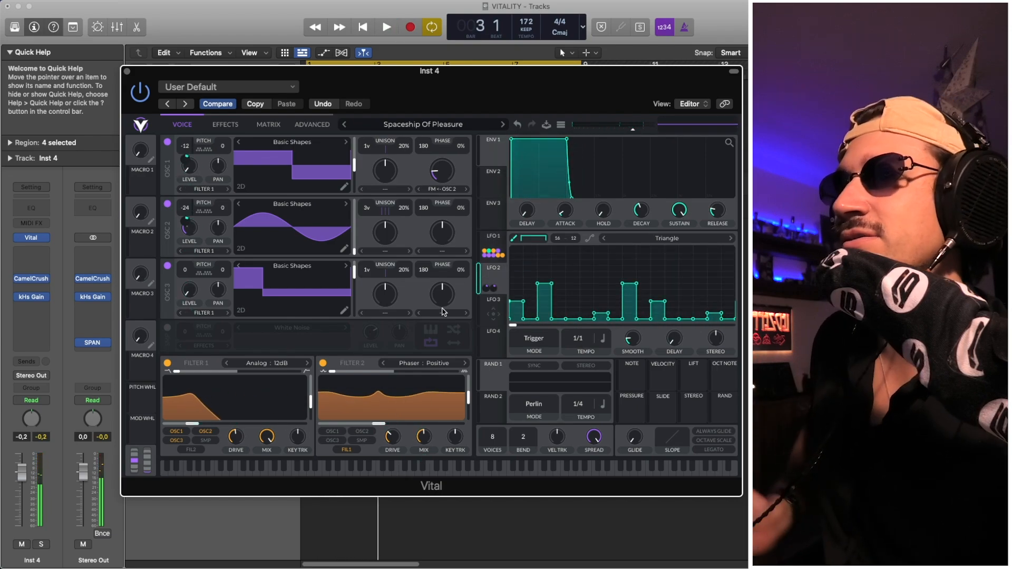
Step: Open Inst 4's effects chain and audition the loop while switching the comb filter effect off and on
left_click(225, 124)
scroll(340, 256, "up", 2)
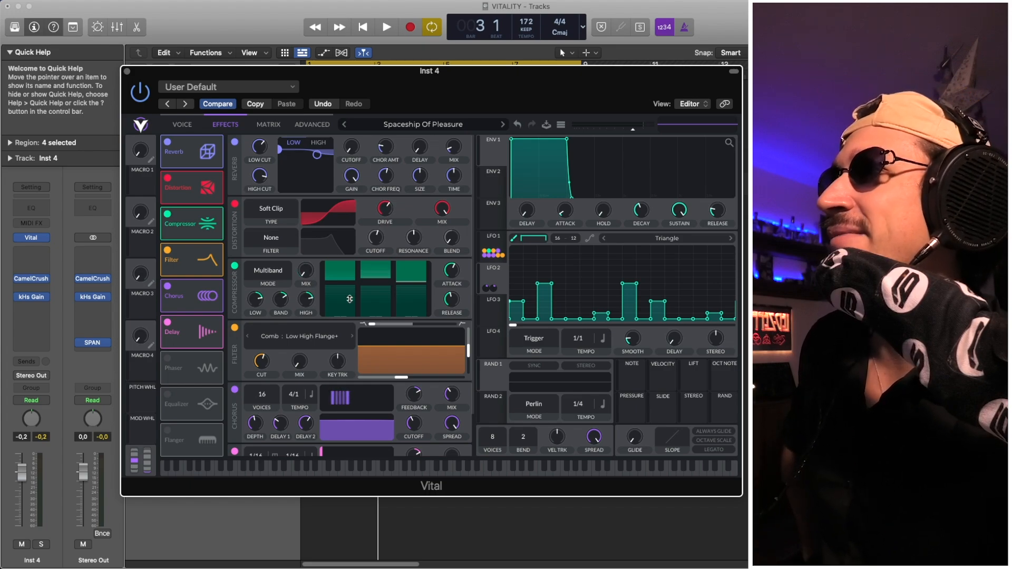
scroll(317, 332, "down", 1)
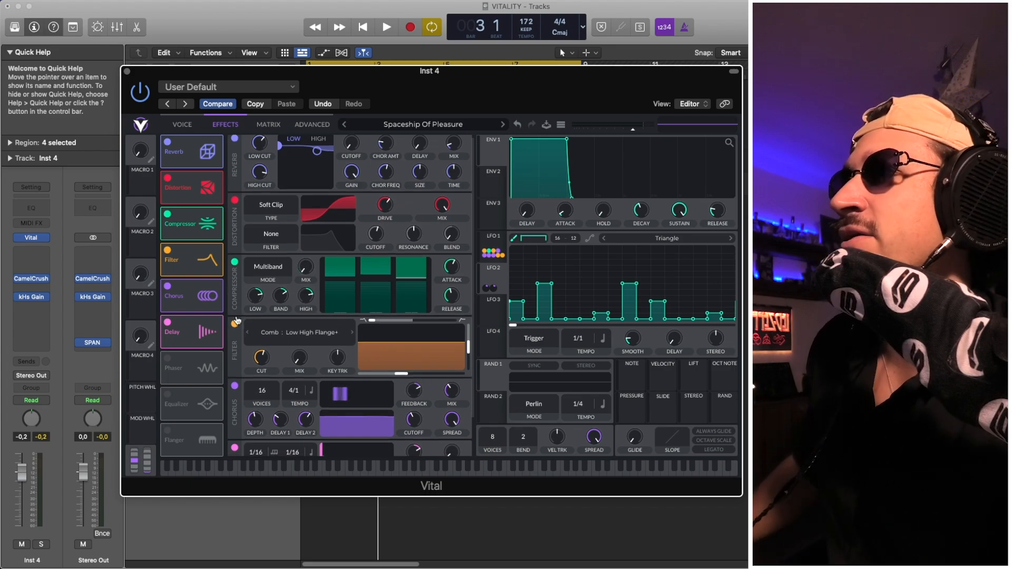
left_click(236, 323)
key("space")
left_click(236, 324)
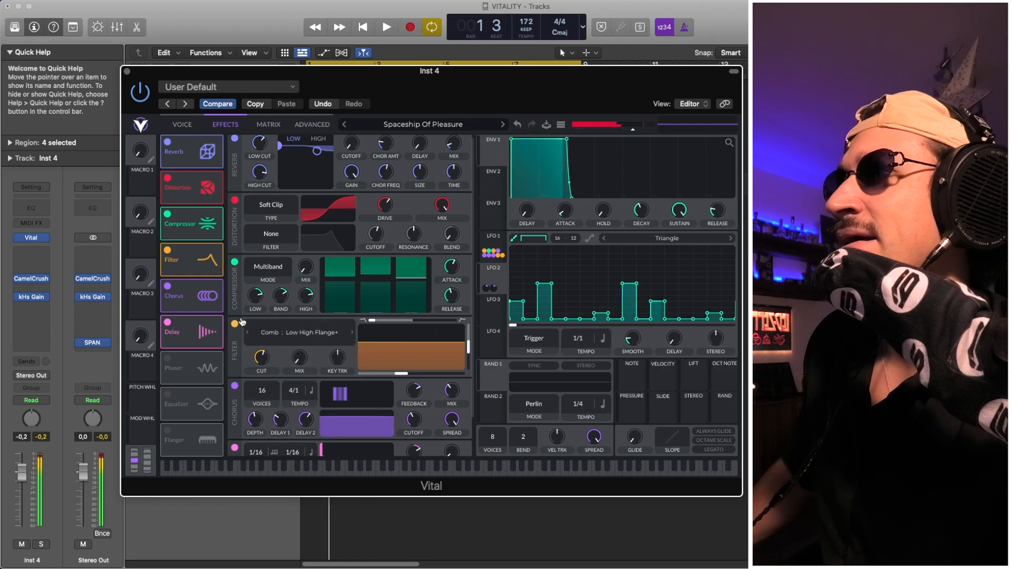
scroll(283, 324, "down", 3)
key("space")
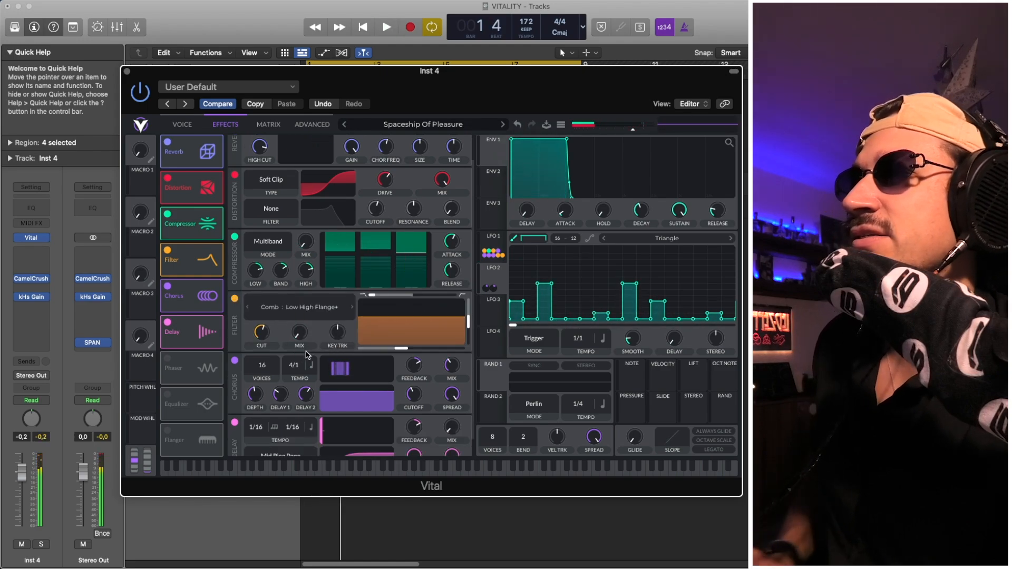
Step: Bypass the Low High Flange comb filter, play the loop without it, re-enable it and stop playback
mouse_move(302, 356)
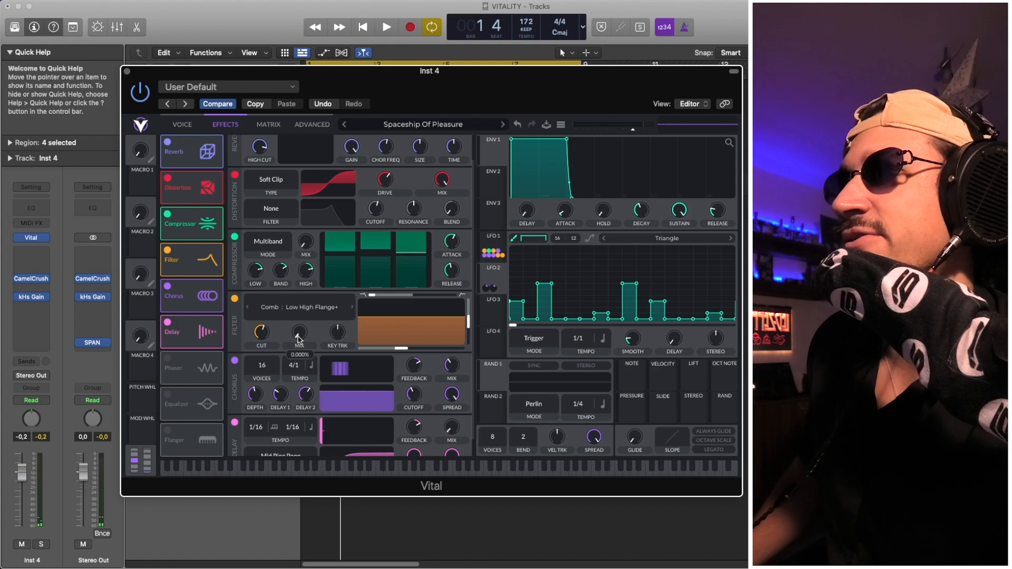
left_click(235, 300)
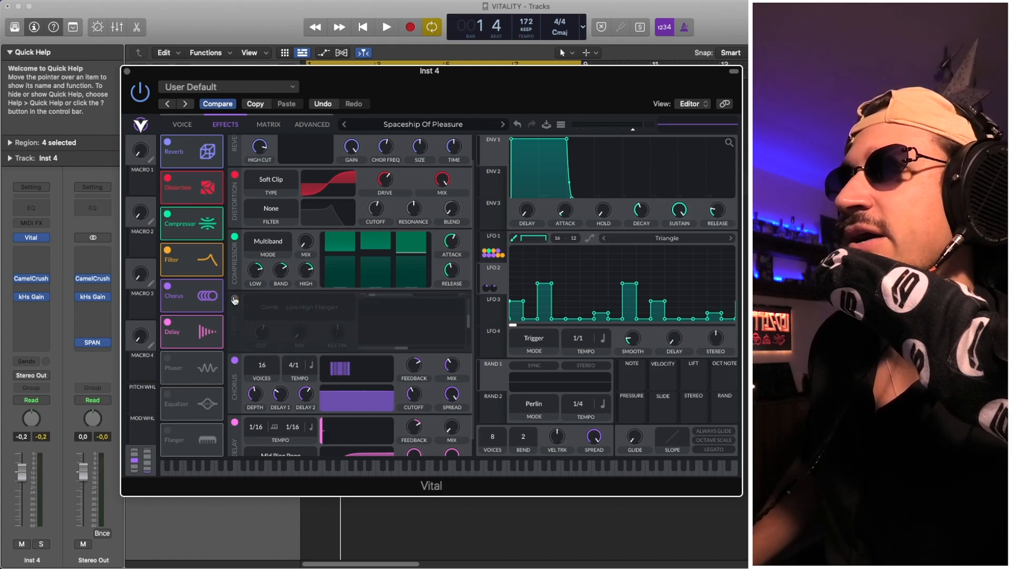
key("space")
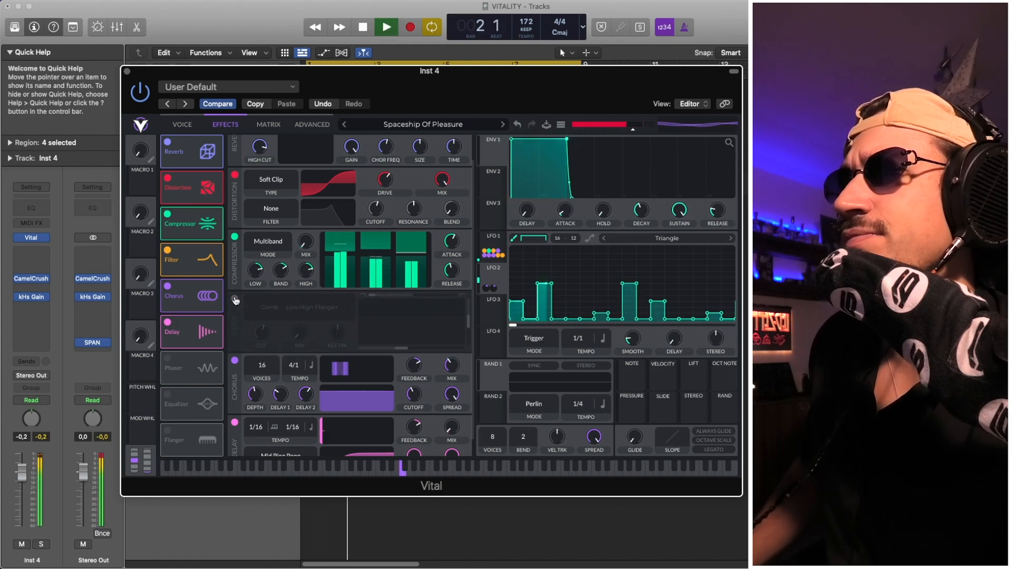
left_click(235, 300)
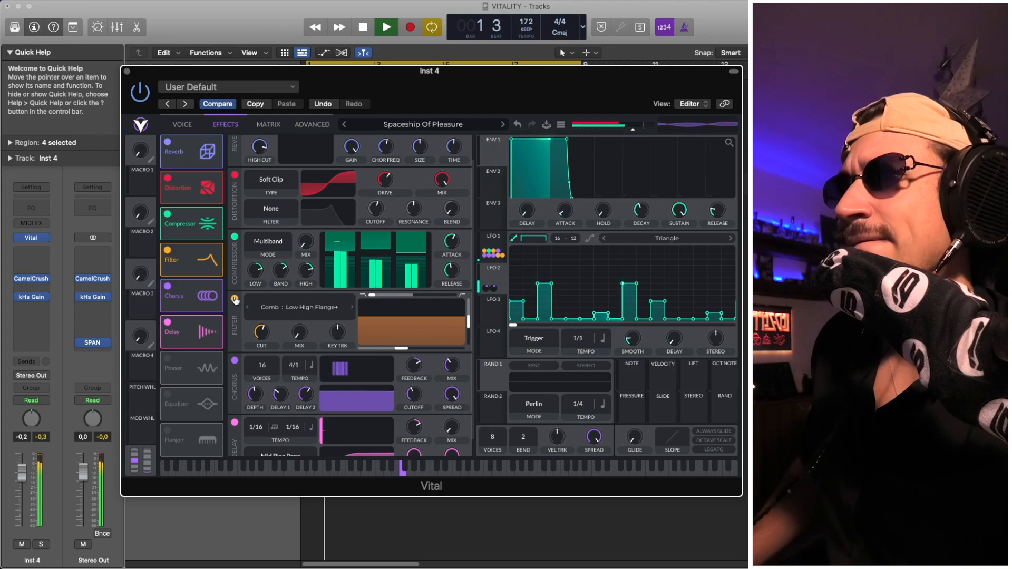
key("space")
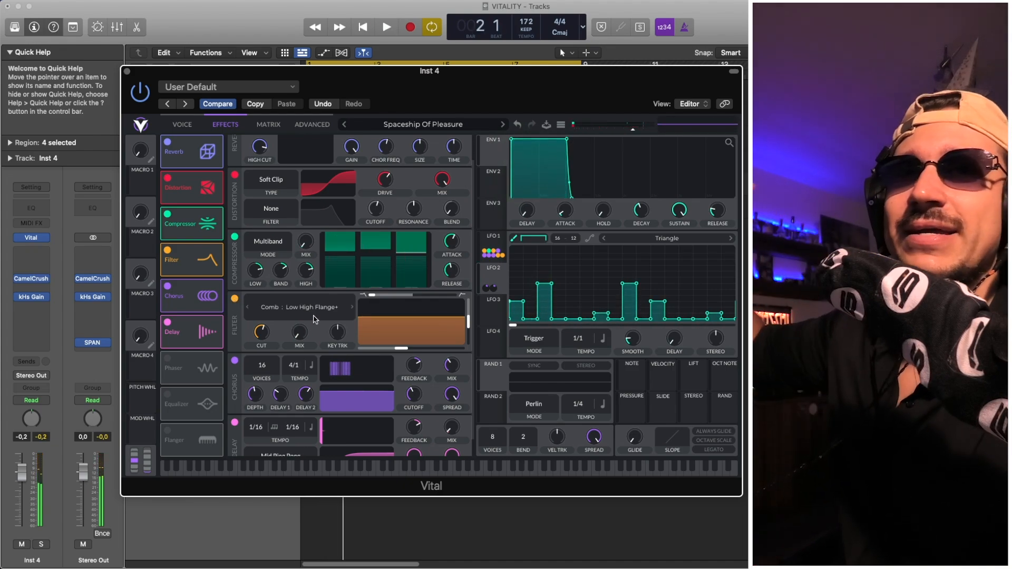
Step: Audition Inst 4's chorus effect in short playbacks, checking LFO 1's modulation of its mix
scroll(316, 320, "down", 1)
scroll(314, 319, "down", 2)
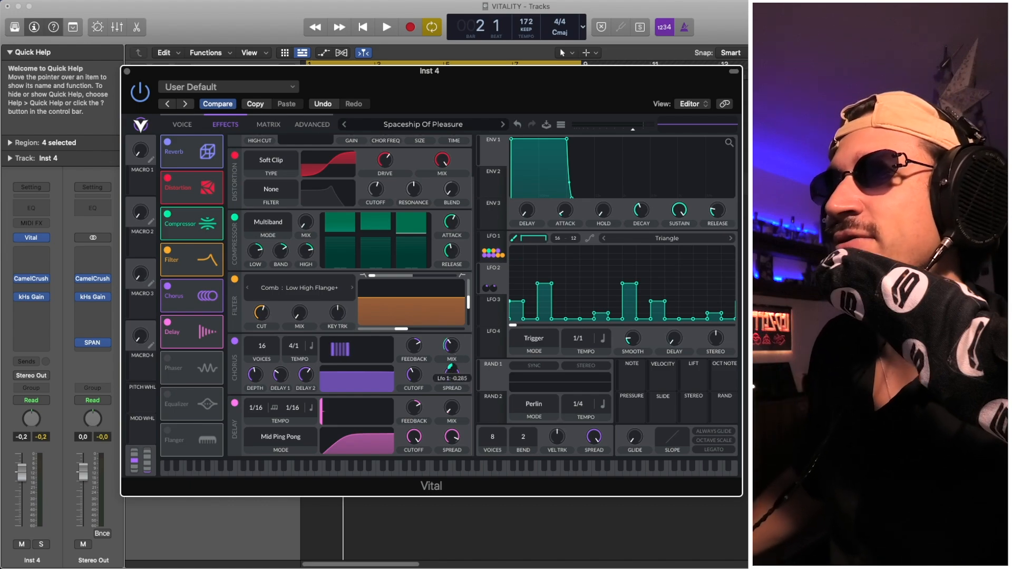
key("space")
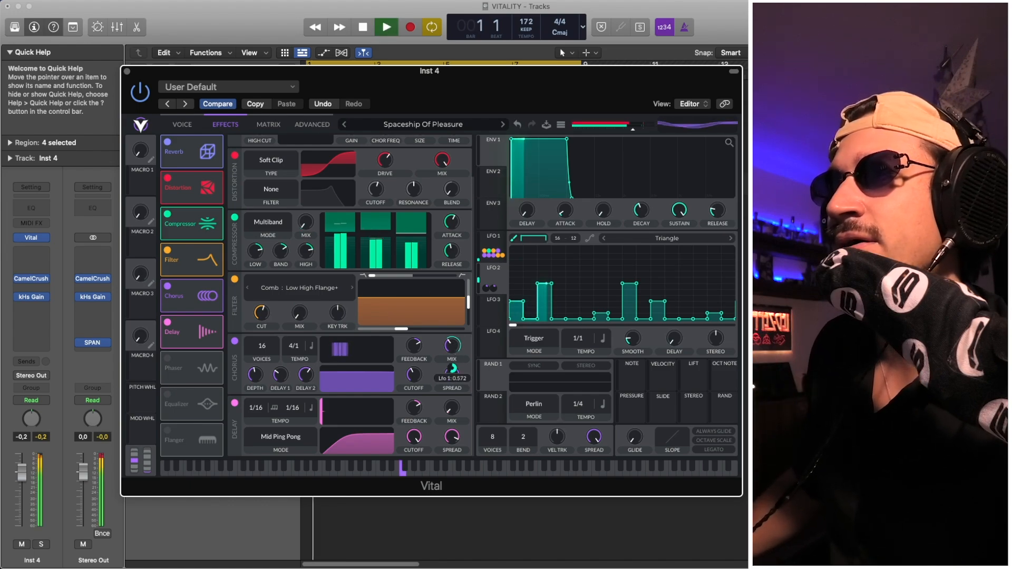
key("space")
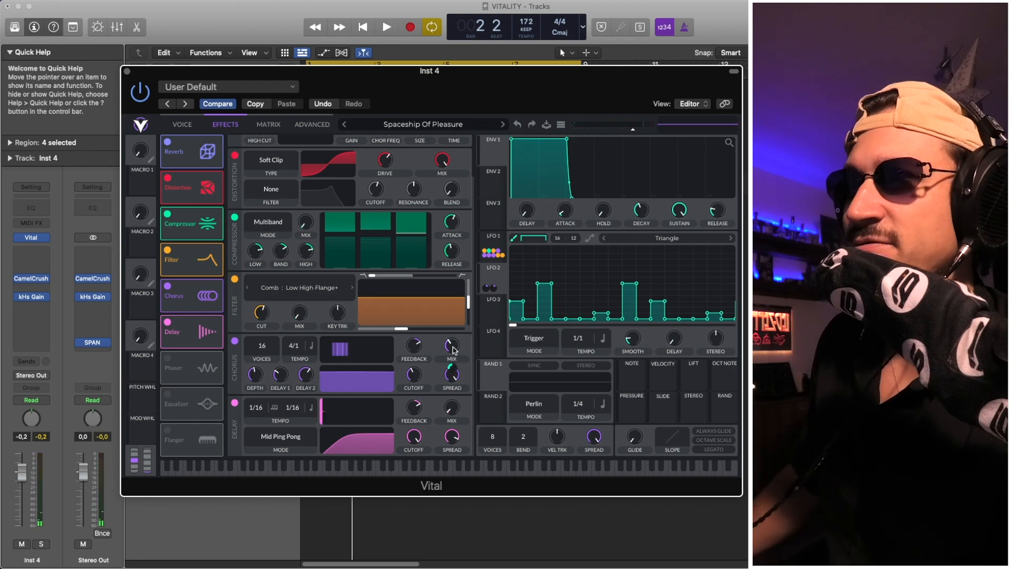
key("space")
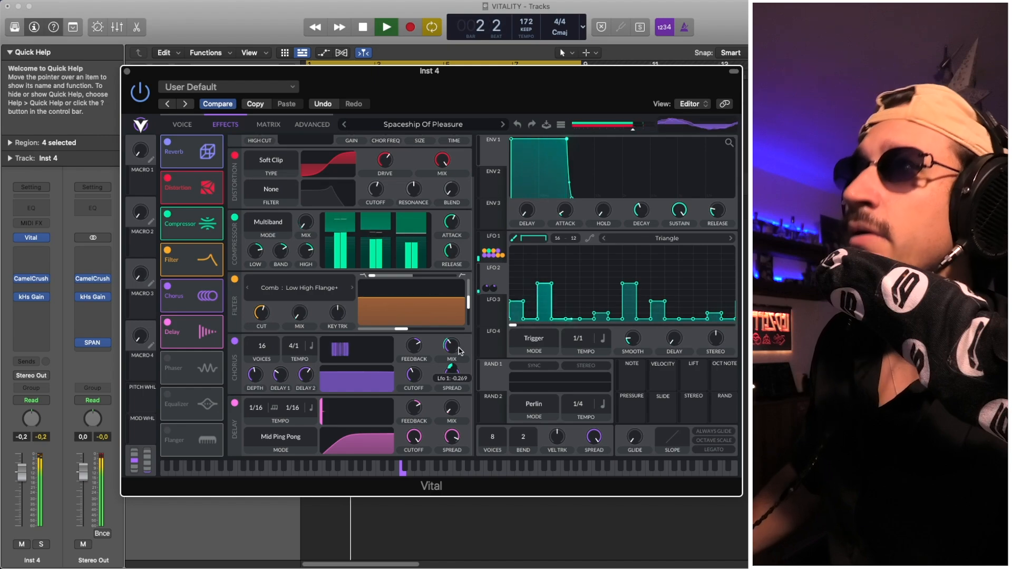
key("space")
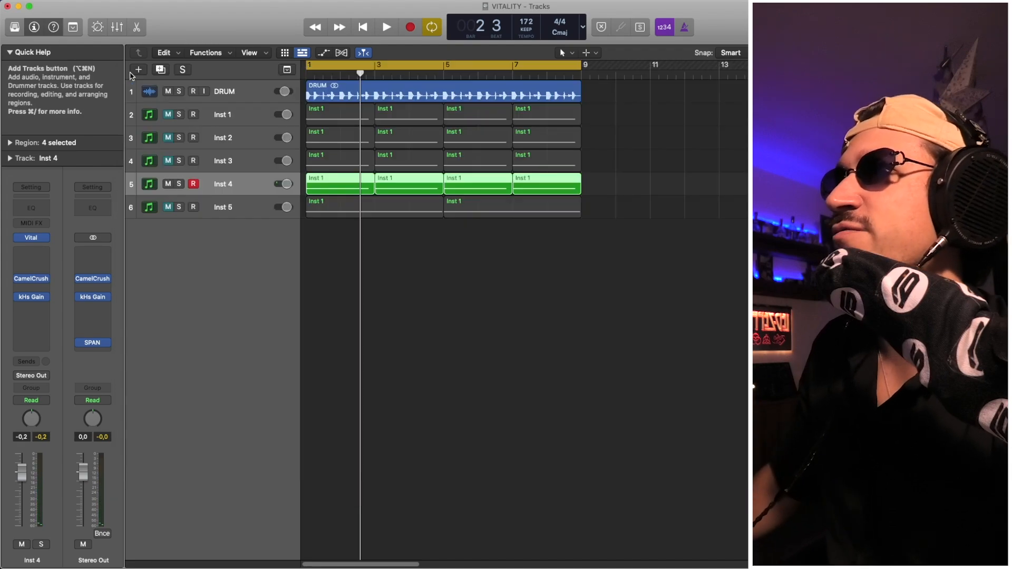
Step: Close Inst 4's Vital window and play the loop with the drums and Inst 4
left_click(127, 71)
key("space")
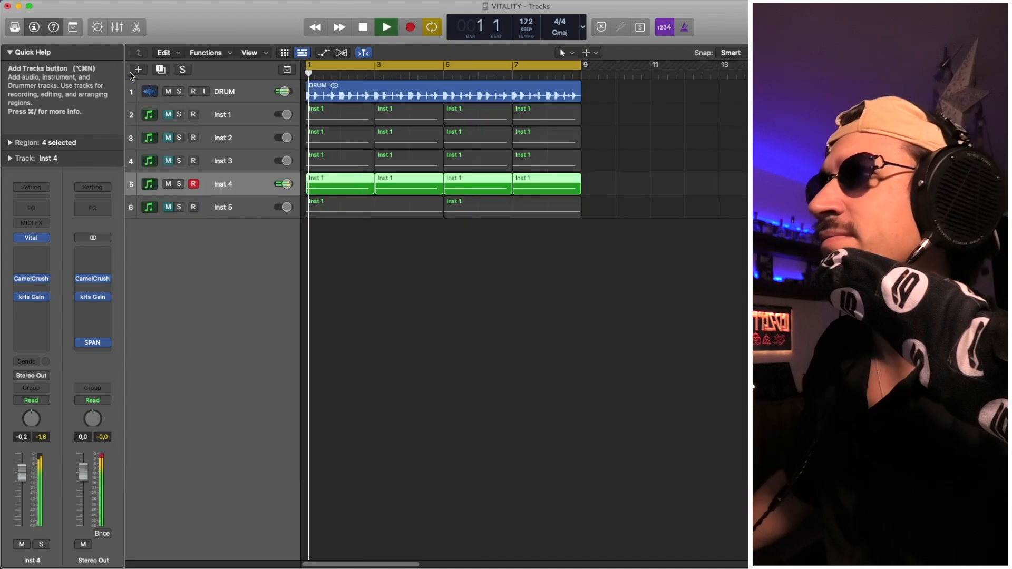
key("space")
Step: Unmute Inst 5, select its track and play the loop with it added
left_click(168, 208)
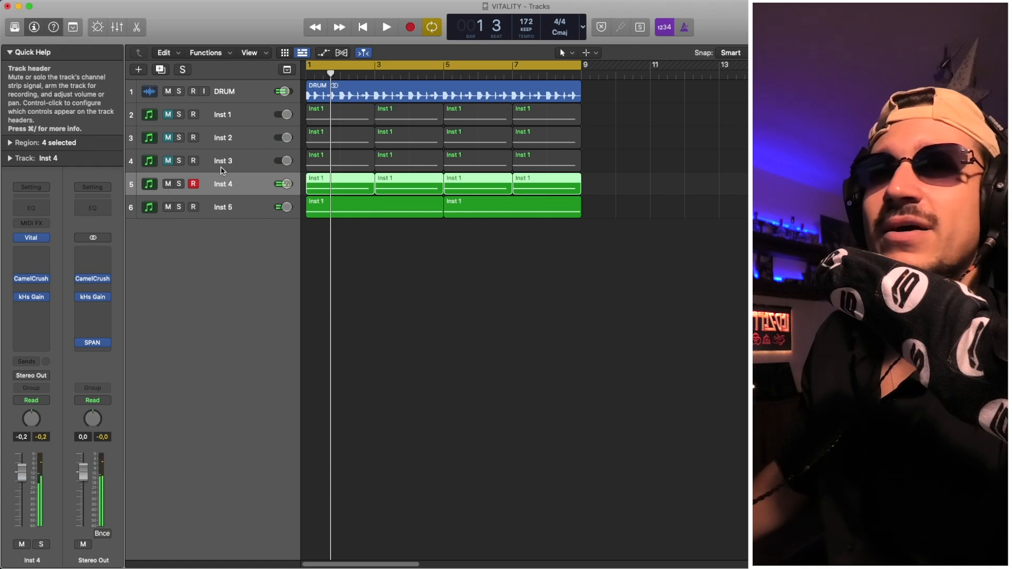
left_click(248, 210)
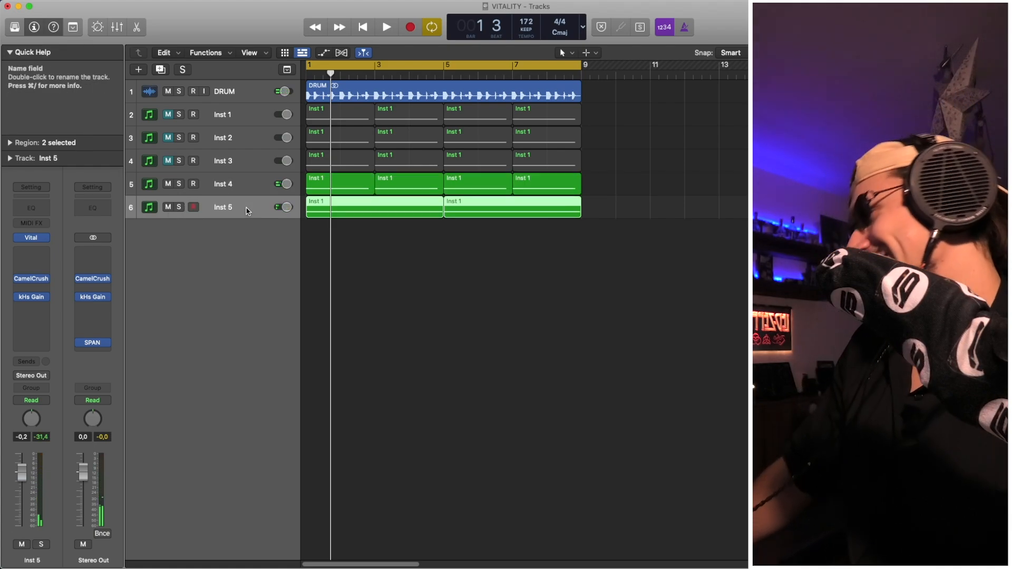
key("space")
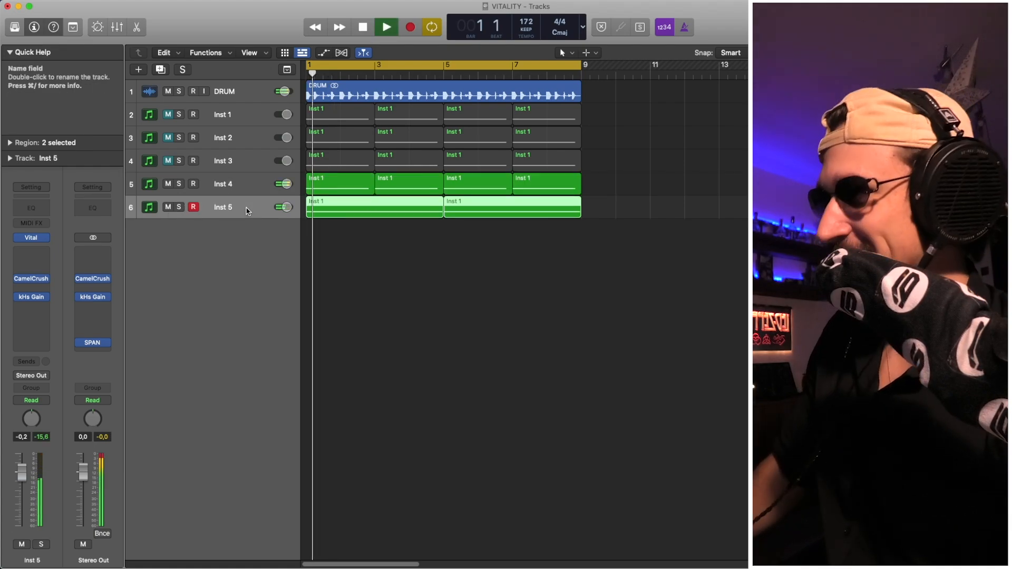
Step: Mute Inst 4, unmute Inst 1 and replay the loop alongside Inst 5
left_click(168, 184)
key("space")
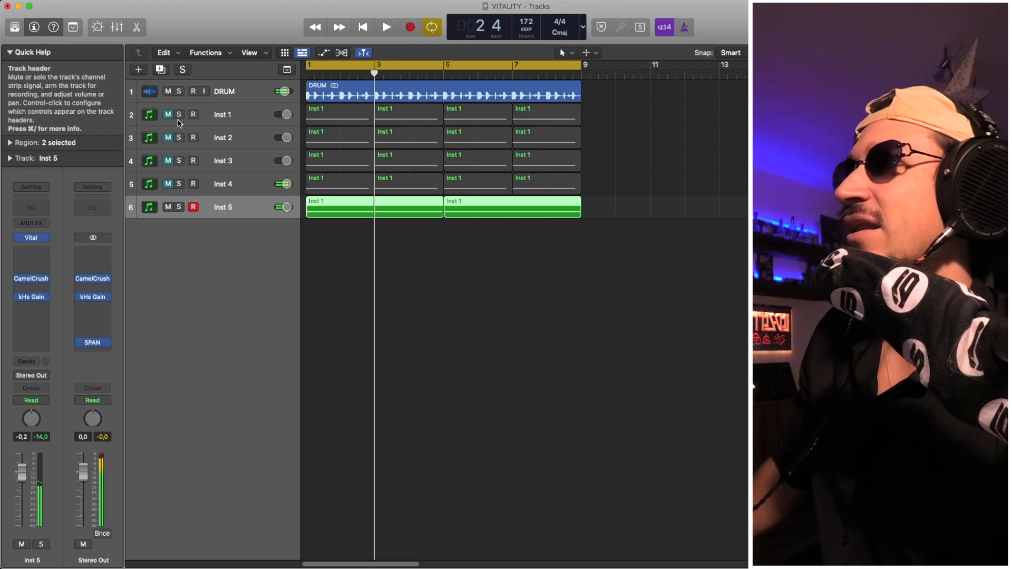
left_click(168, 115)
key("space")
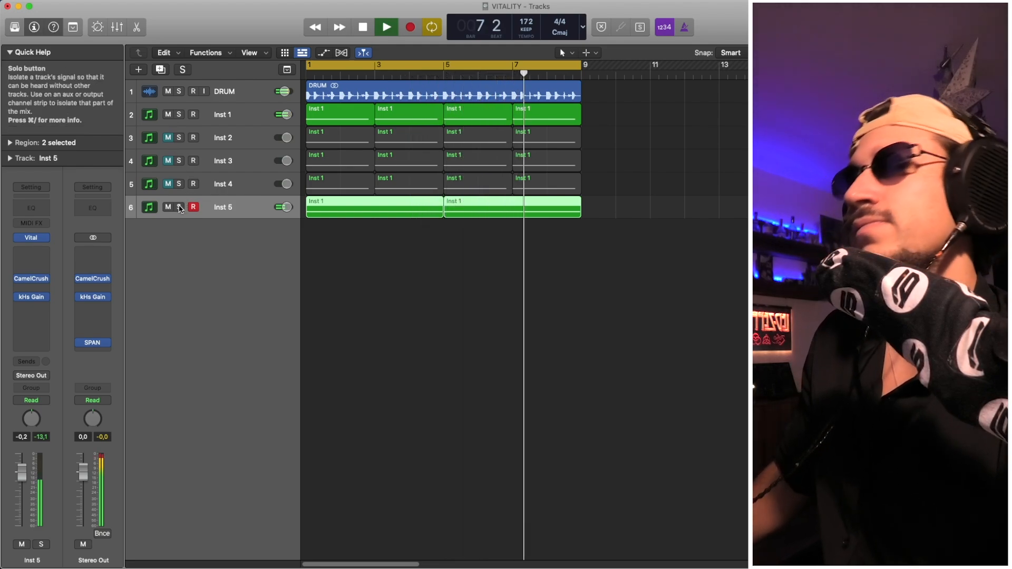
Step: Solo Inst 5, stop playback and open its Vital patch Wonderful White Woosh, leaving the preset browser for the voice view
left_click(180, 208)
key("space")
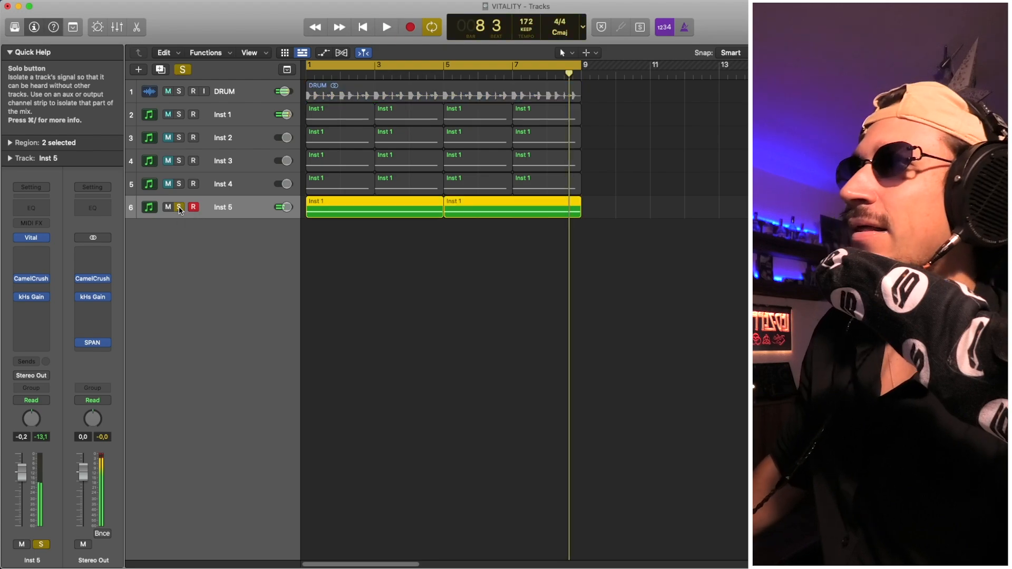
left_click(32, 238)
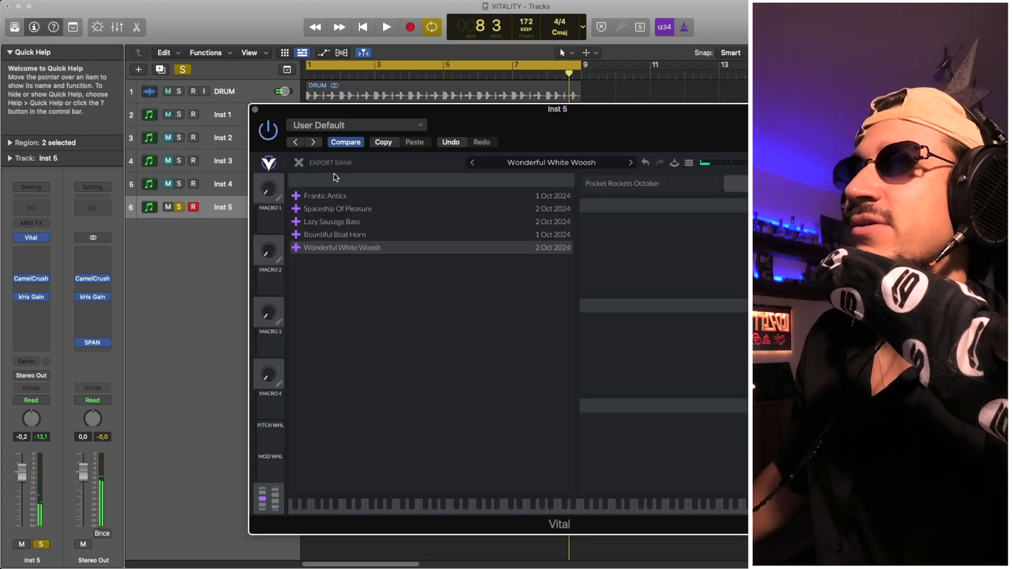
left_click(297, 165)
left_click_drag(547, 123, 395, 63)
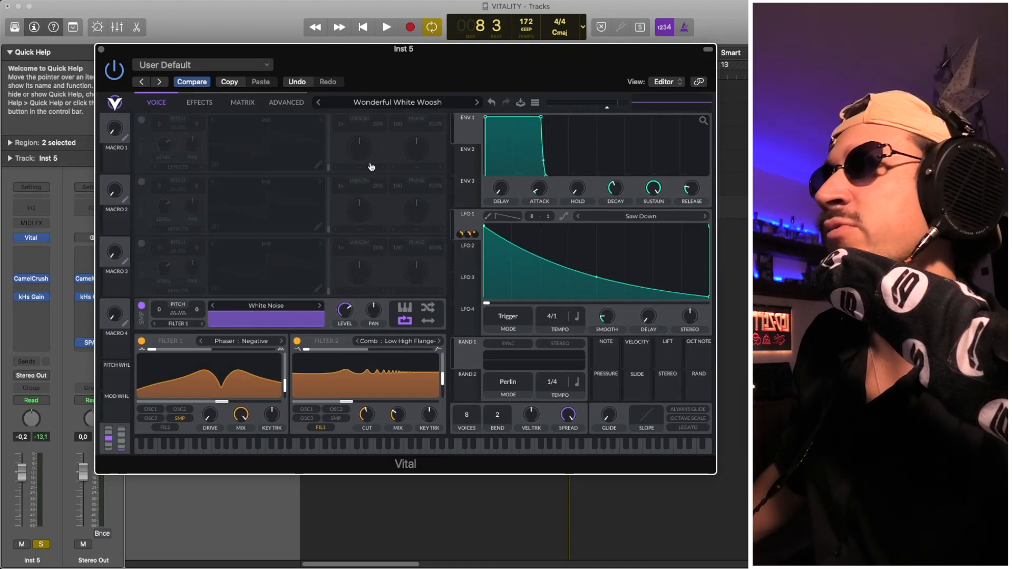
Step: Audition Inst 5's White Noise sample through its filters, comparing the sound with the Low High Flange comb in Filter 2 off and on
key("space")
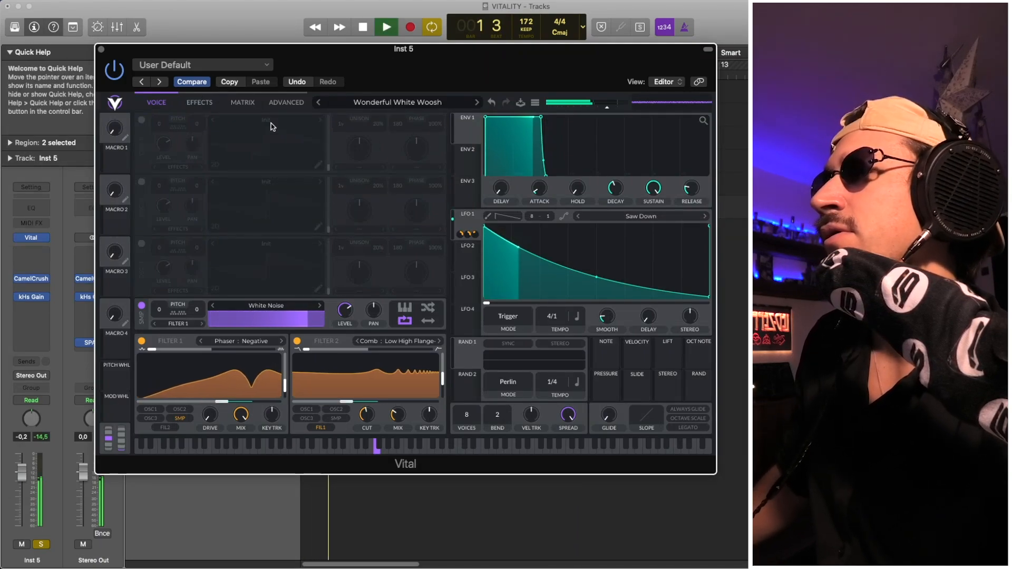
key("space")
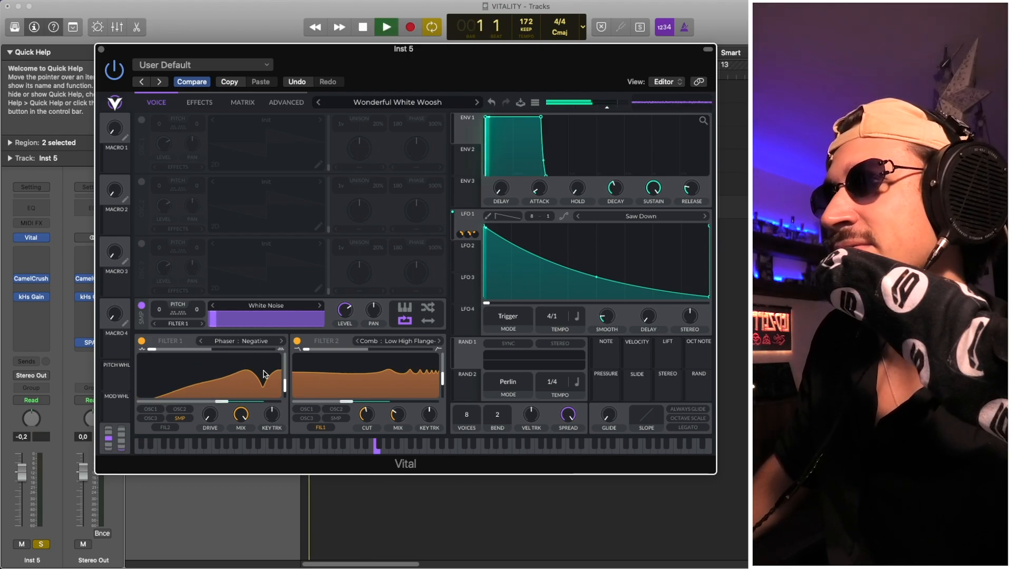
left_click(297, 342)
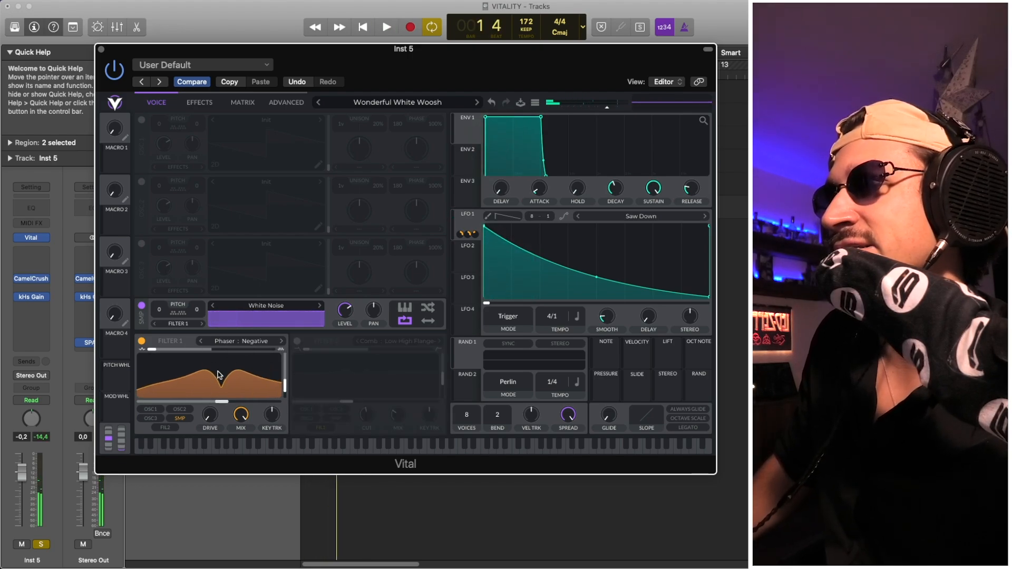
key("space")
key("space")
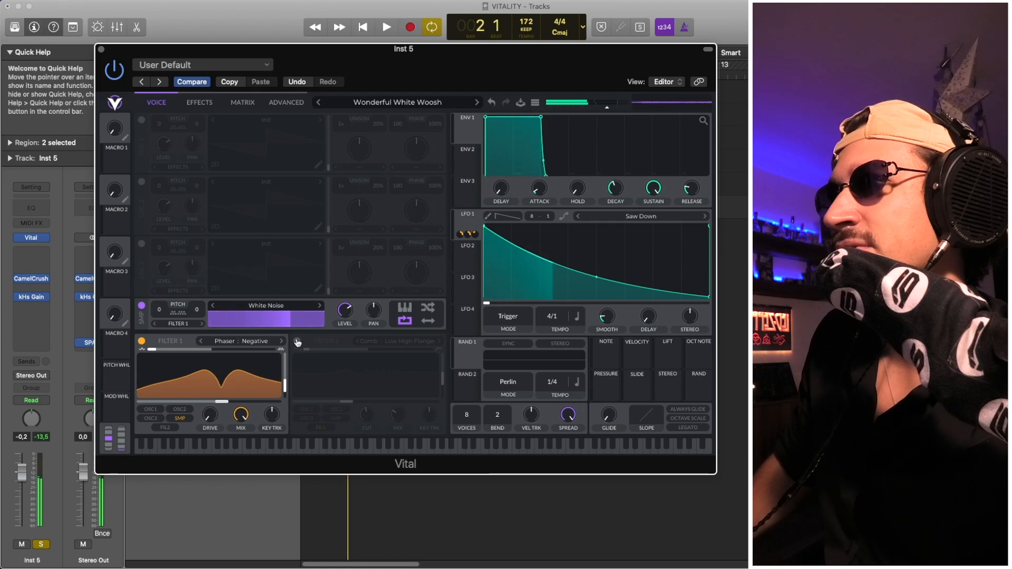
left_click(297, 341)
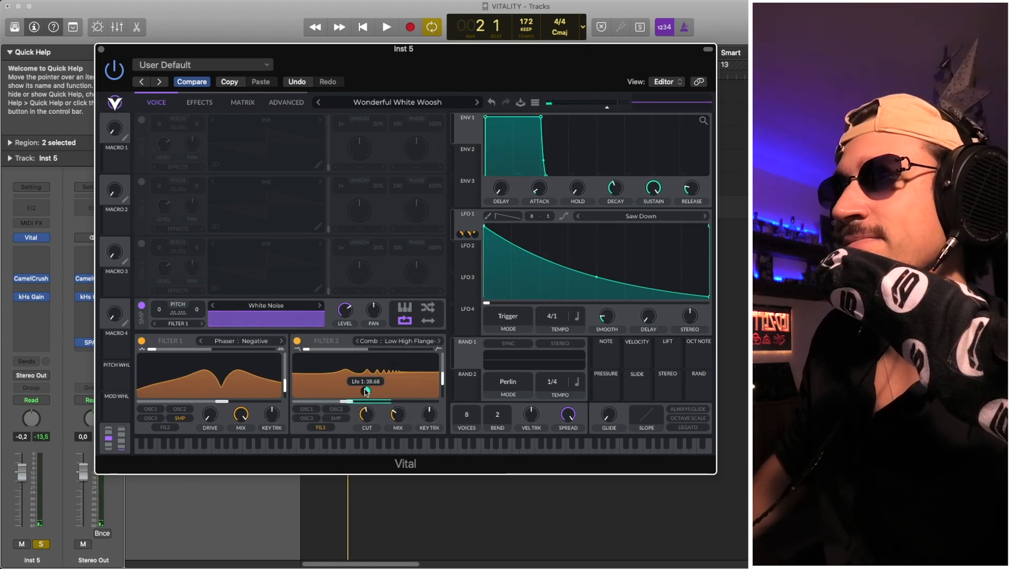
key("space")
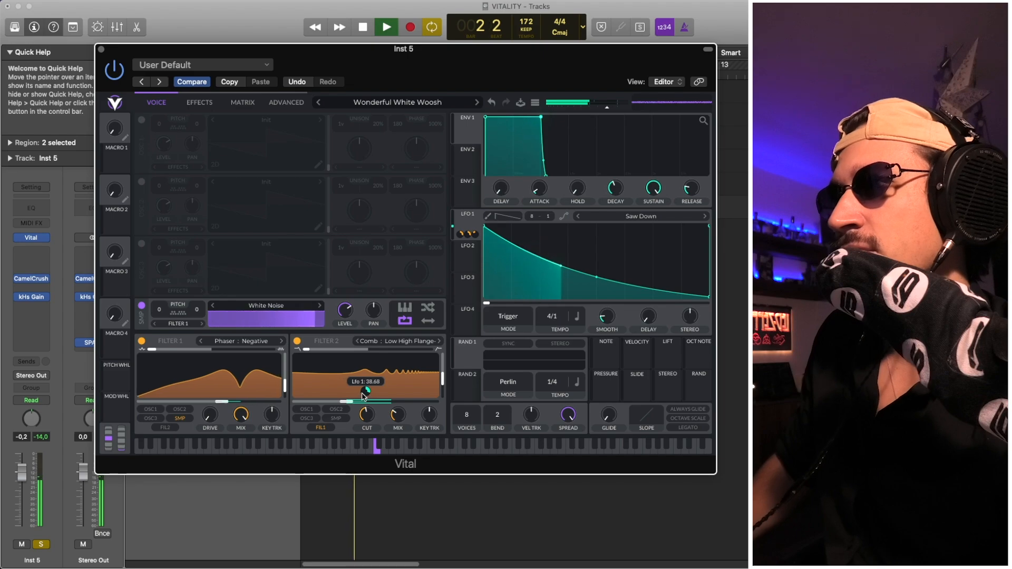
key("space")
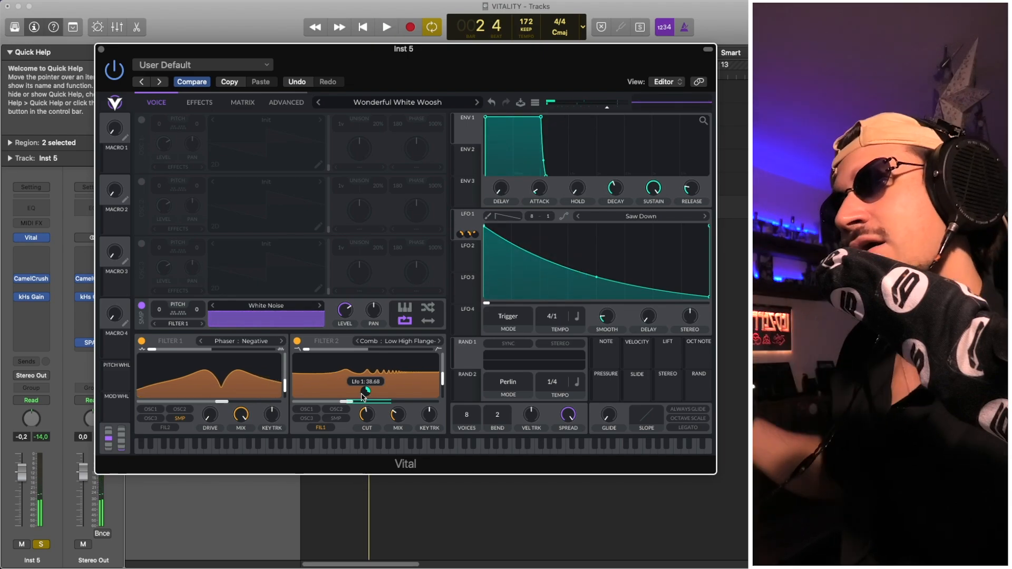
Step: Open Inst 5's effects chain and audition the loop while examining the chorus, multiband compressor and equalizer
left_click(210, 103)
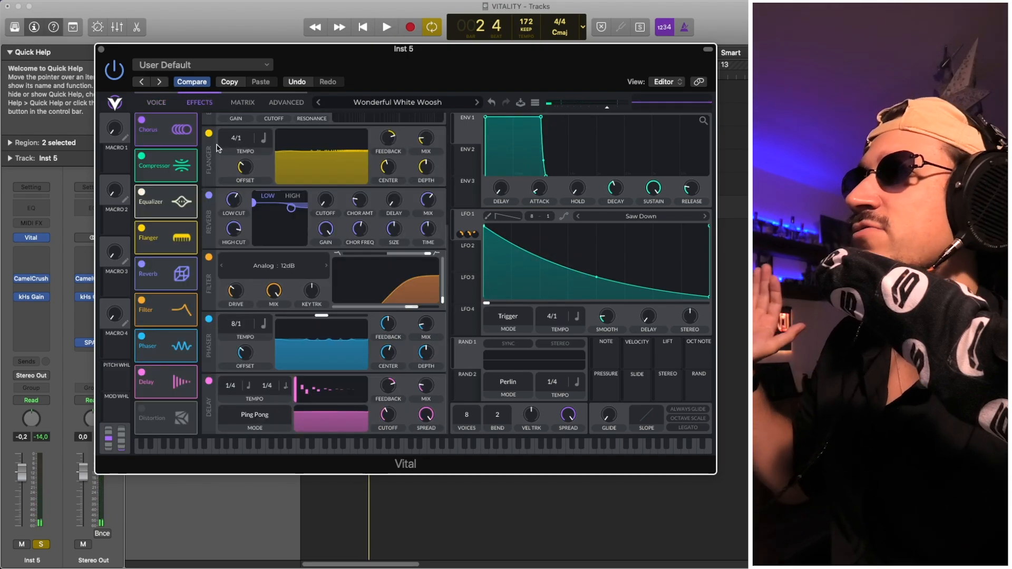
scroll(211, 226, "up", 5)
scroll(210, 226, "up", 2)
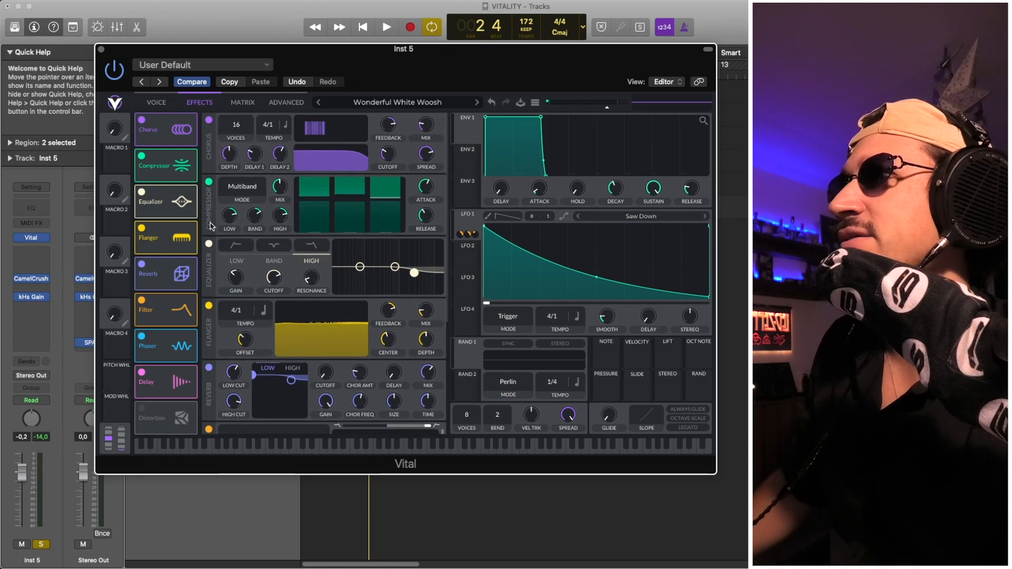
key("space")
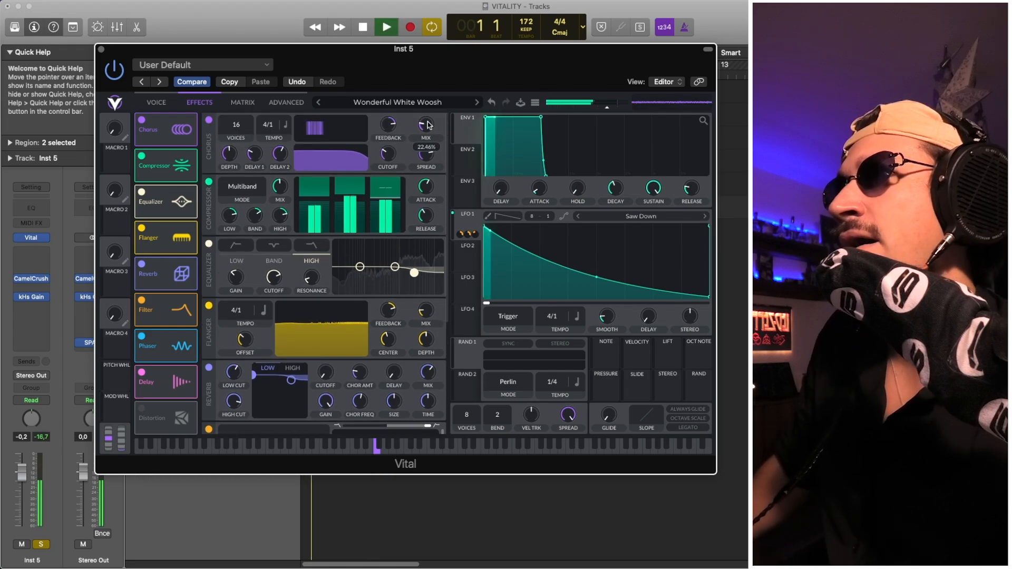
key("space")
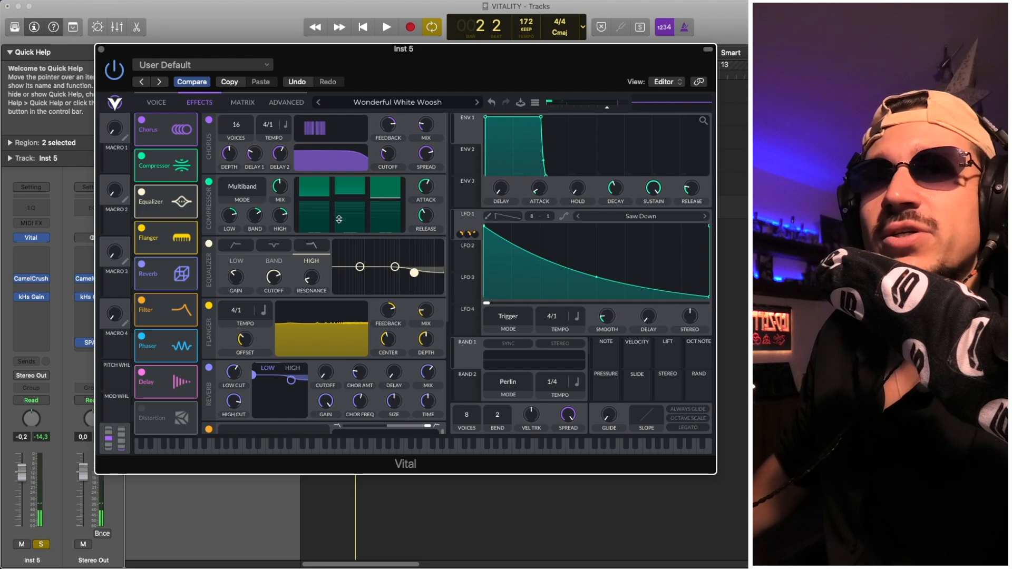
key("space")
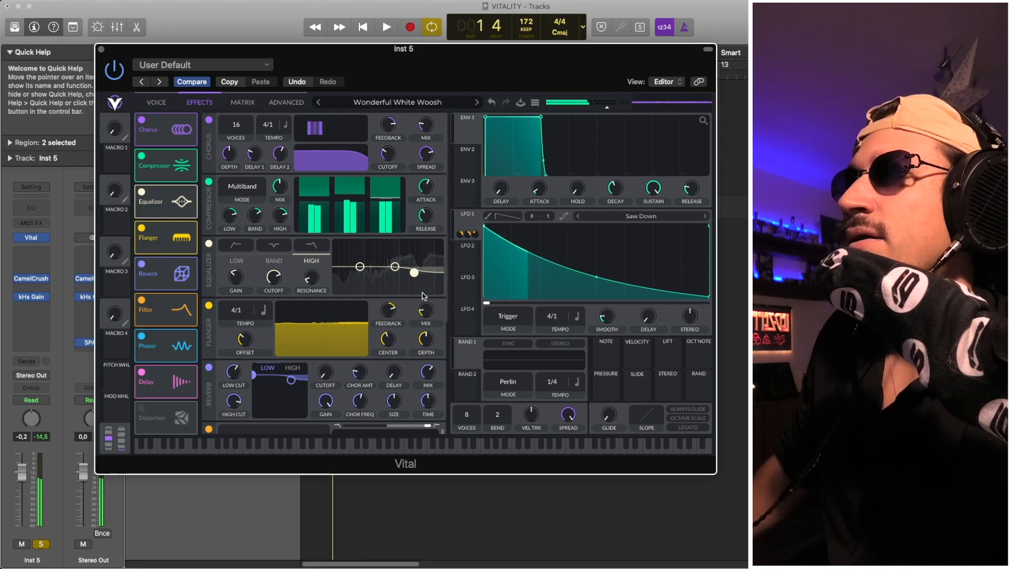
key("space")
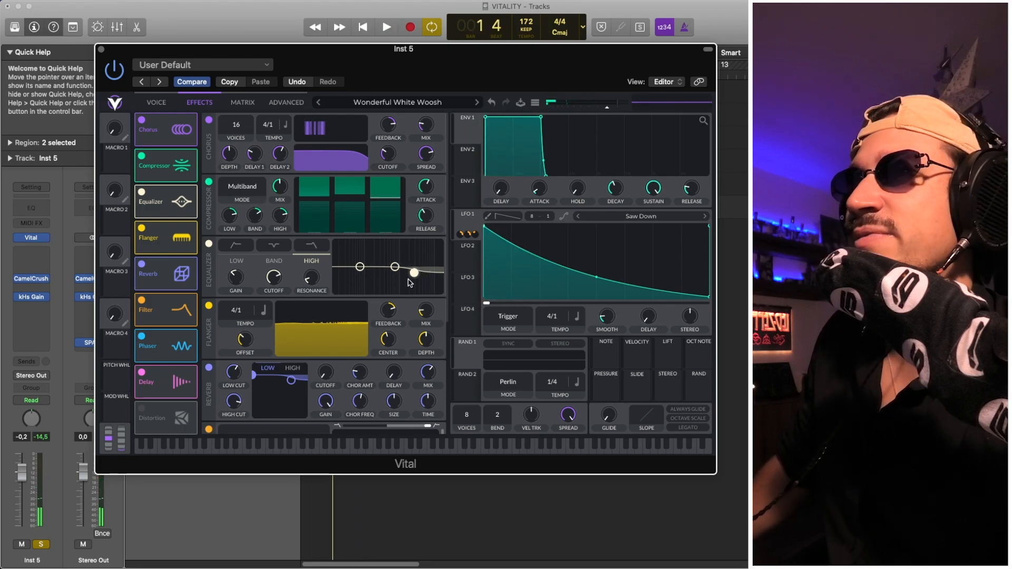
Step: Play the loop in short passes while examining the equalizer's high band and the flanger's mix on Inst 5
scroll(413, 268, "down", 1)
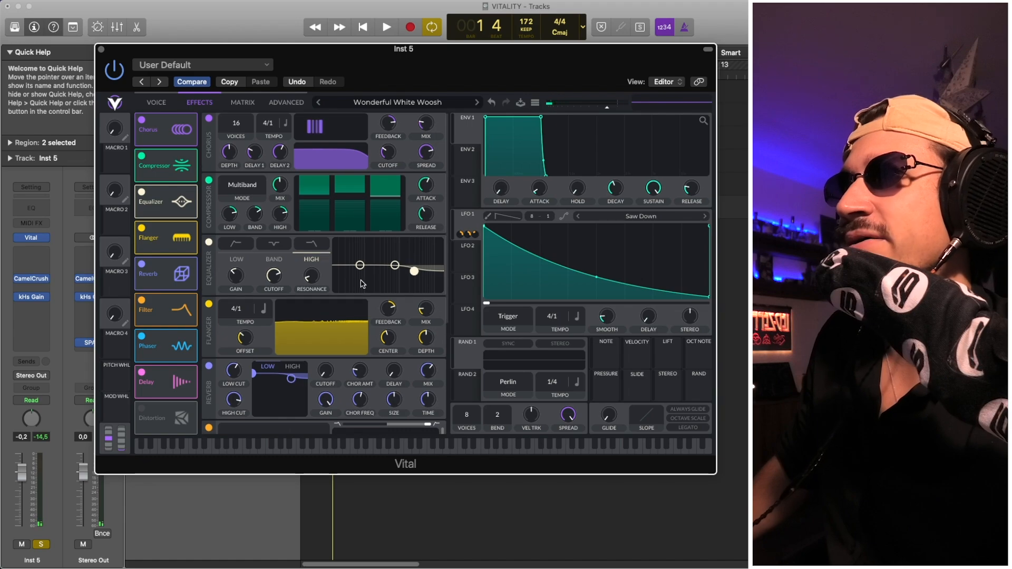
key("space")
key("space")
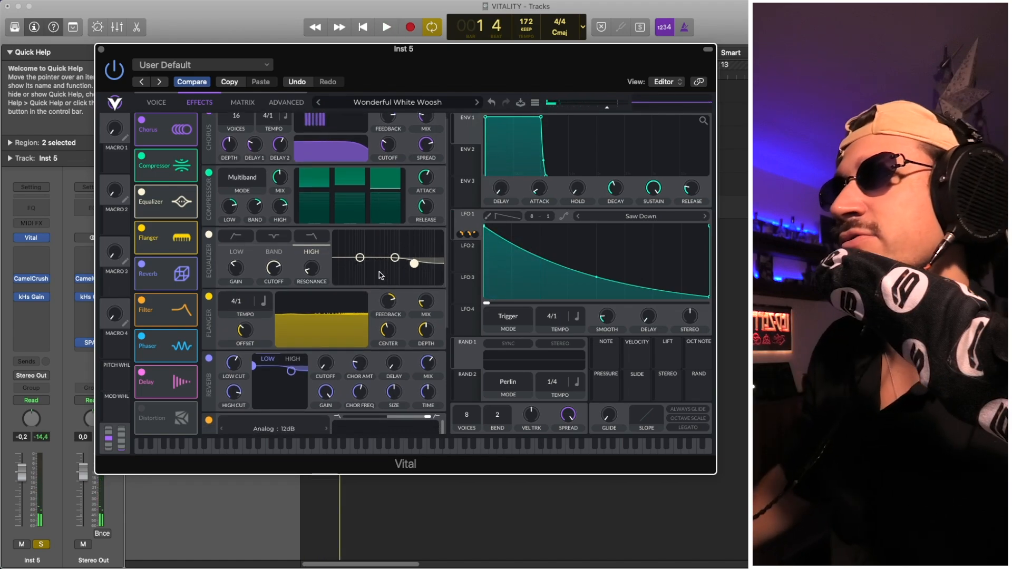
scroll(390, 267, "down", 2)
key("space")
scroll(401, 275, "down", 1)
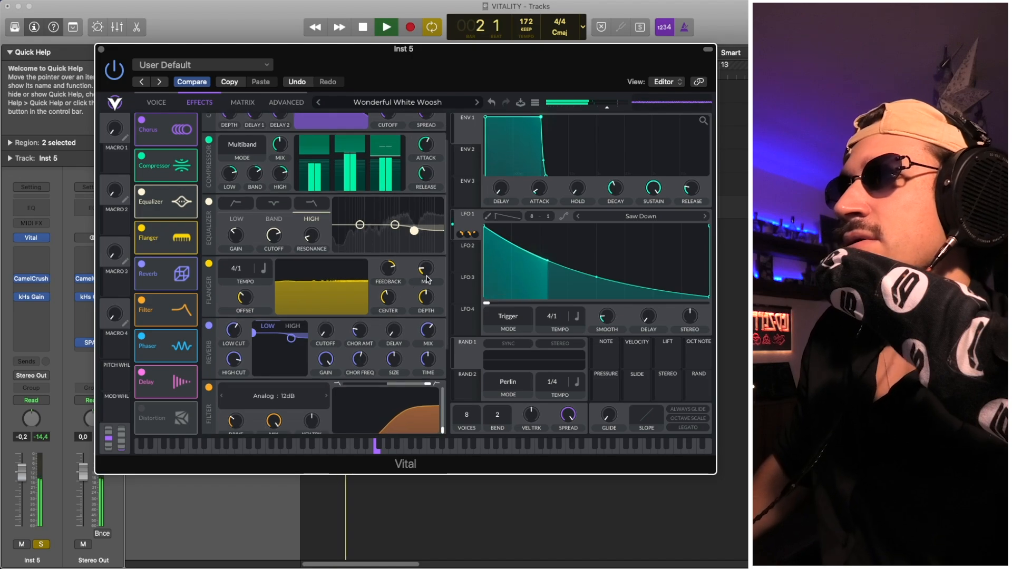
key("space")
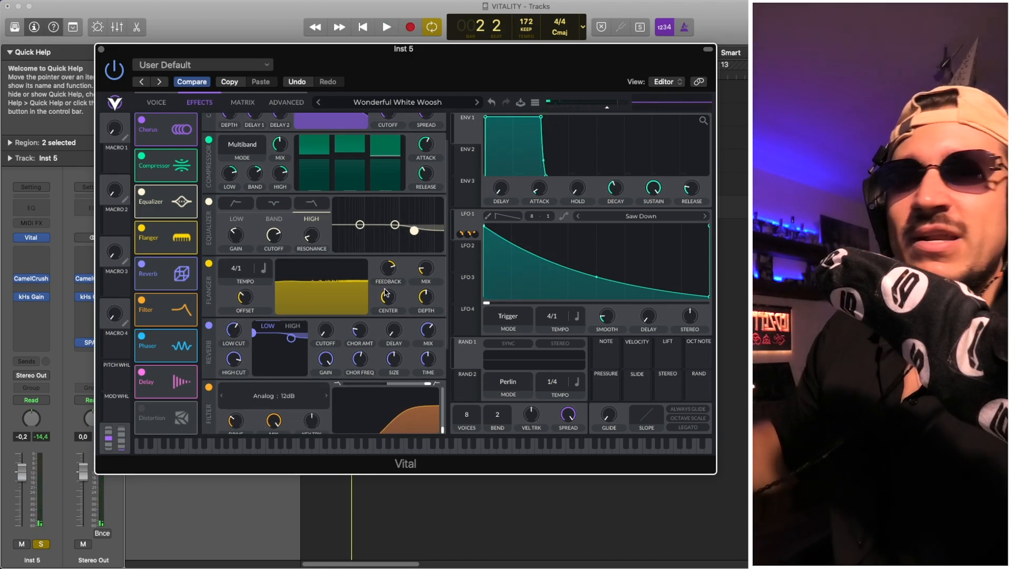
Step: Bypass Inst 5's reverb, listen to the loop without it and re-enable it to compare
scroll(387, 289, "down", 1)
scroll(384, 343, "down", 2)
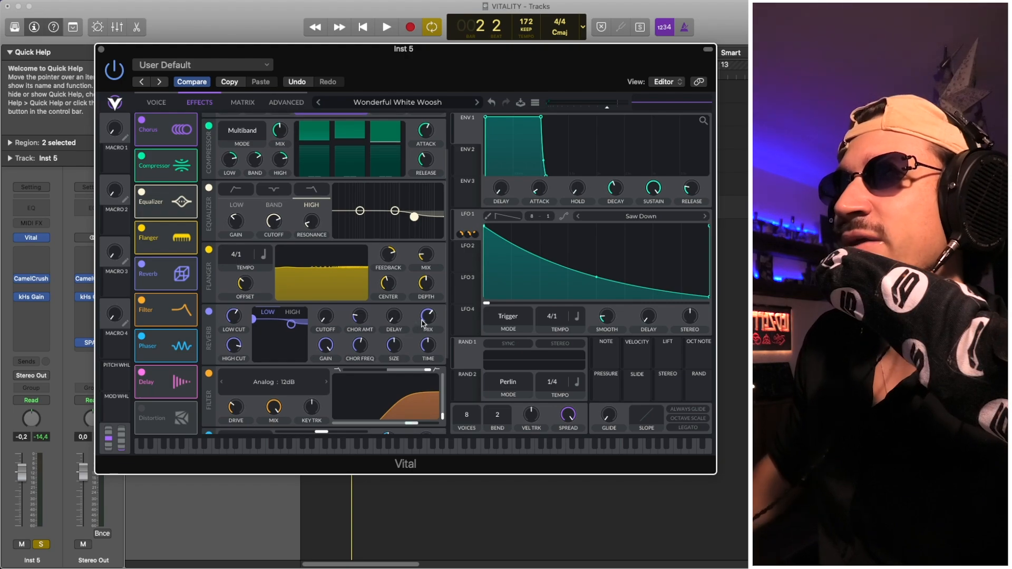
left_click(209, 311)
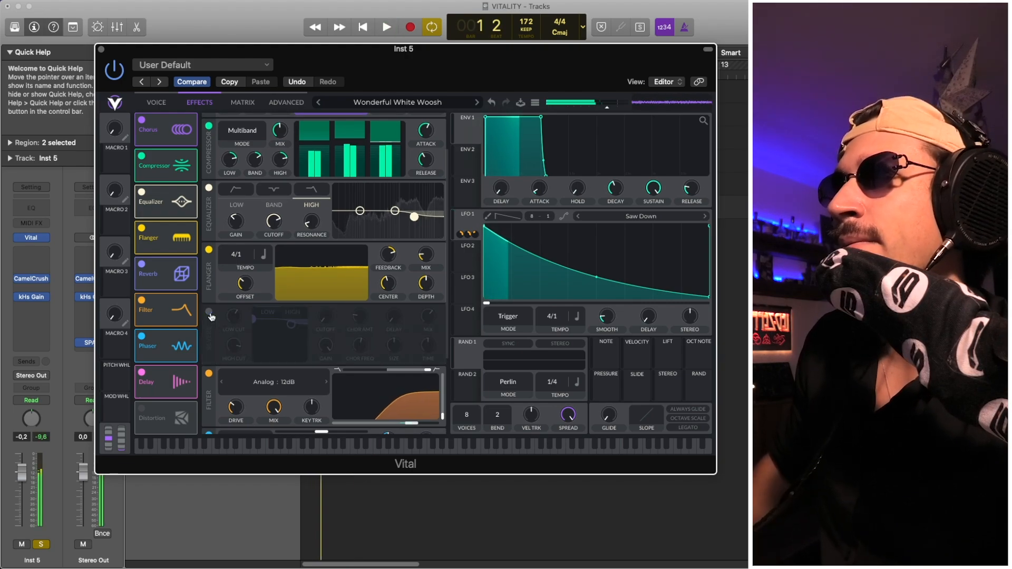
left_click(209, 312)
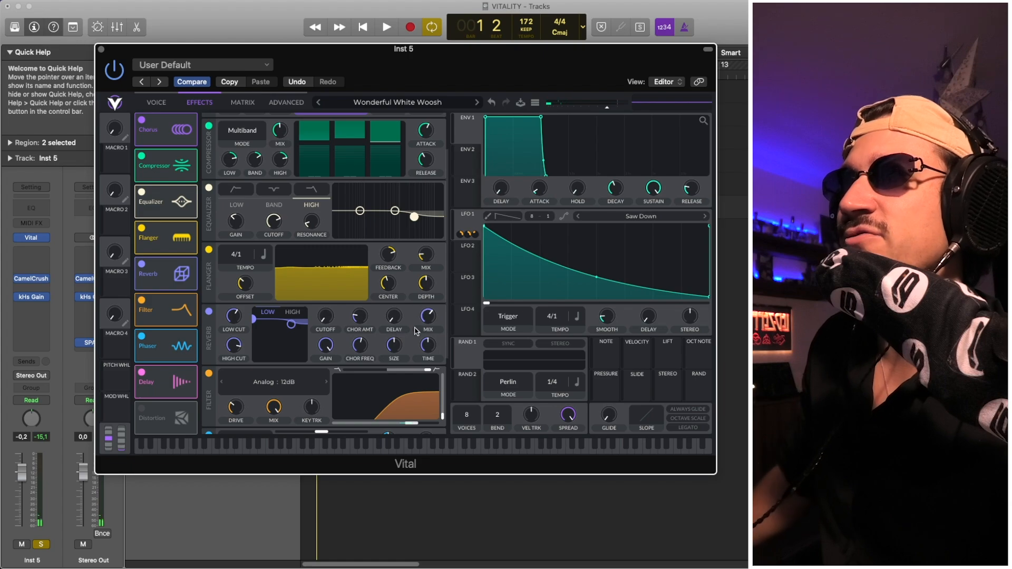
Step: Bypass the Analog 12dB filter in Inst 5's effects chain, listen to the loop without it and re-enable it
scroll(414, 328, "down", 4)
scroll(415, 330, "down", 1)
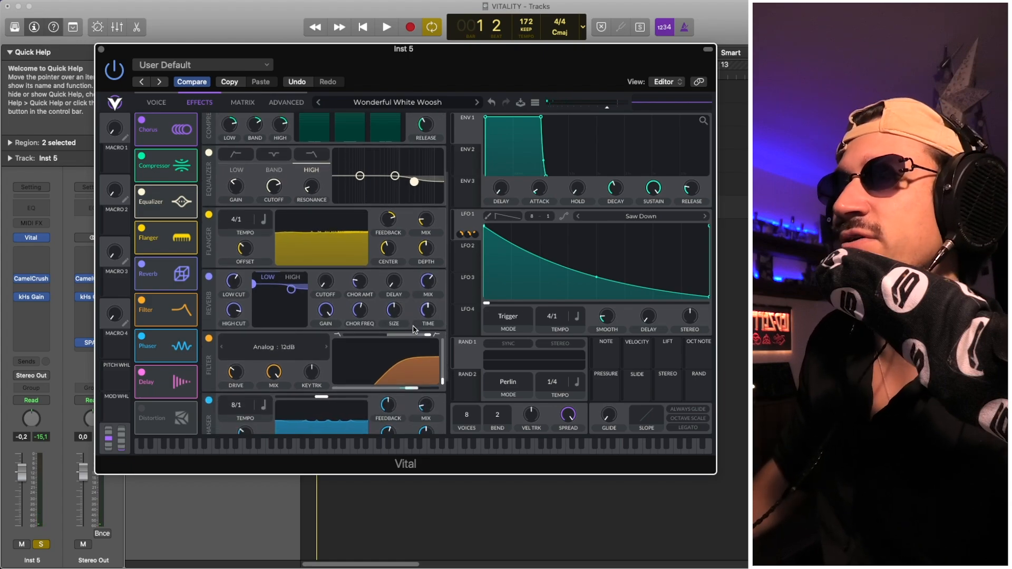
scroll(415, 329, "down", 3)
scroll(413, 330, "down", 1)
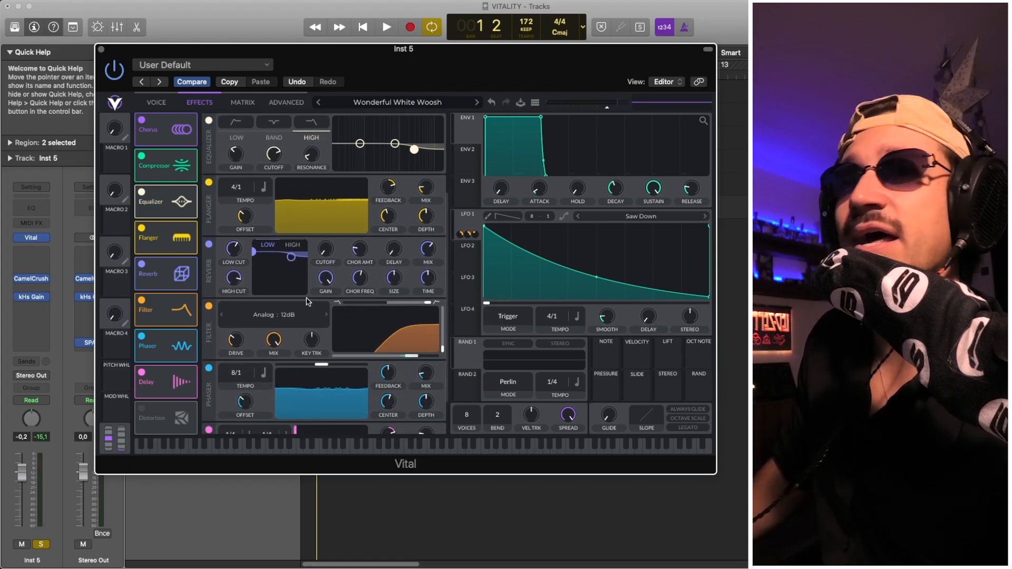
left_click(209, 307)
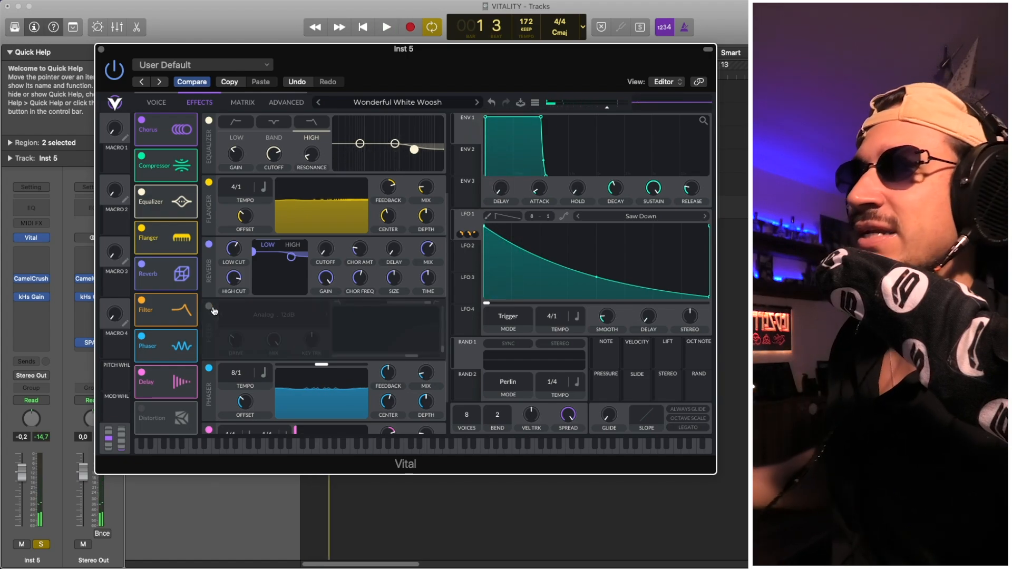
left_click(210, 308)
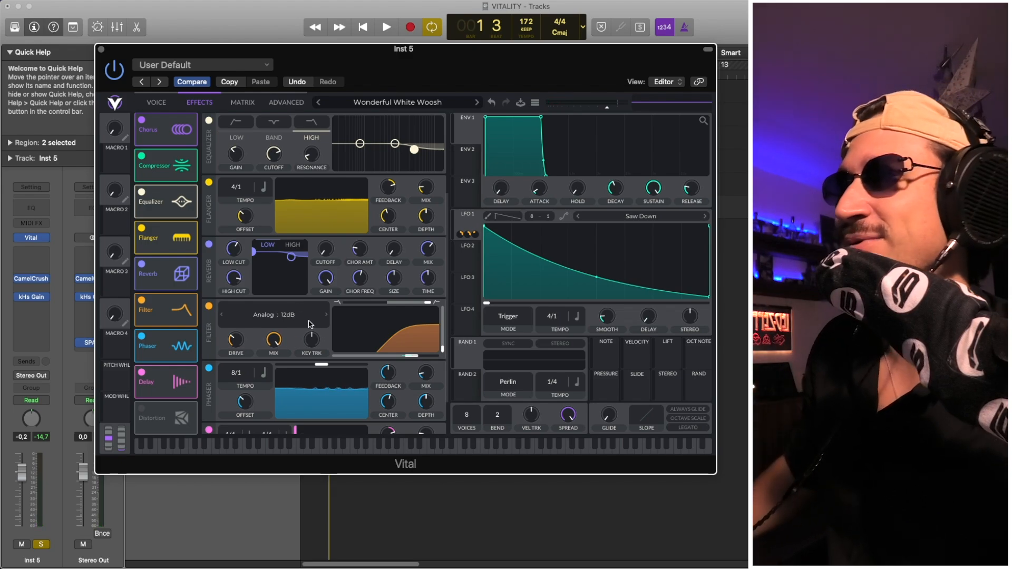
Step: Play the loop in short passes while examining Inst 5's filter, phaser and Ping Pong delay, and close the synth window
scroll(311, 321, "down", 1)
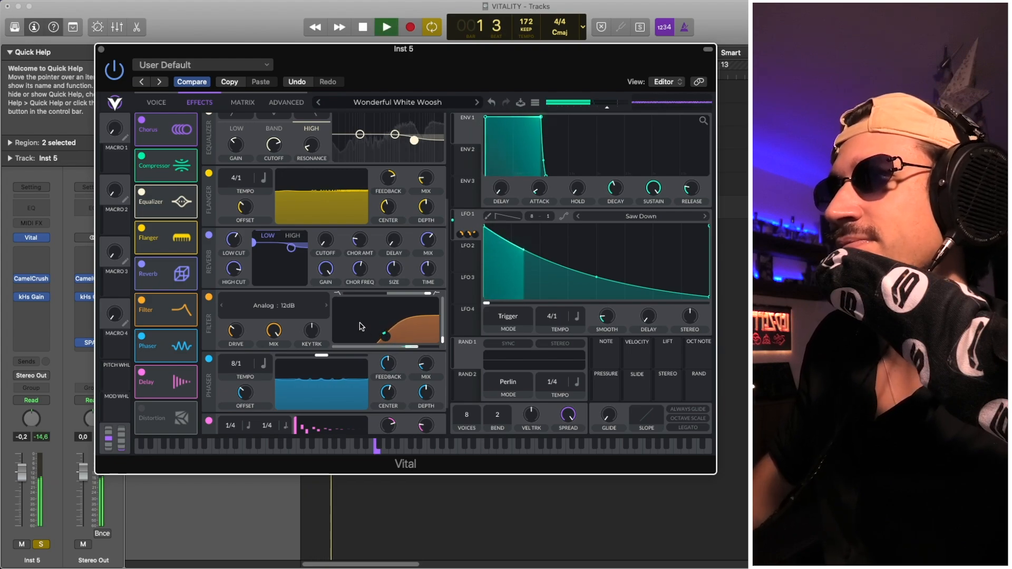
key("space")
scroll(317, 372, "down", 3)
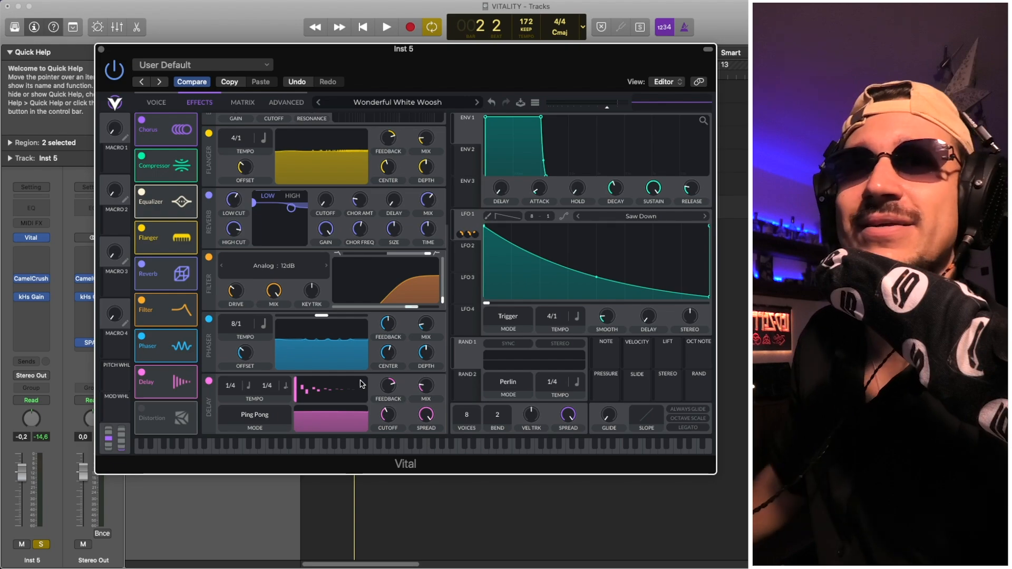
key("space")
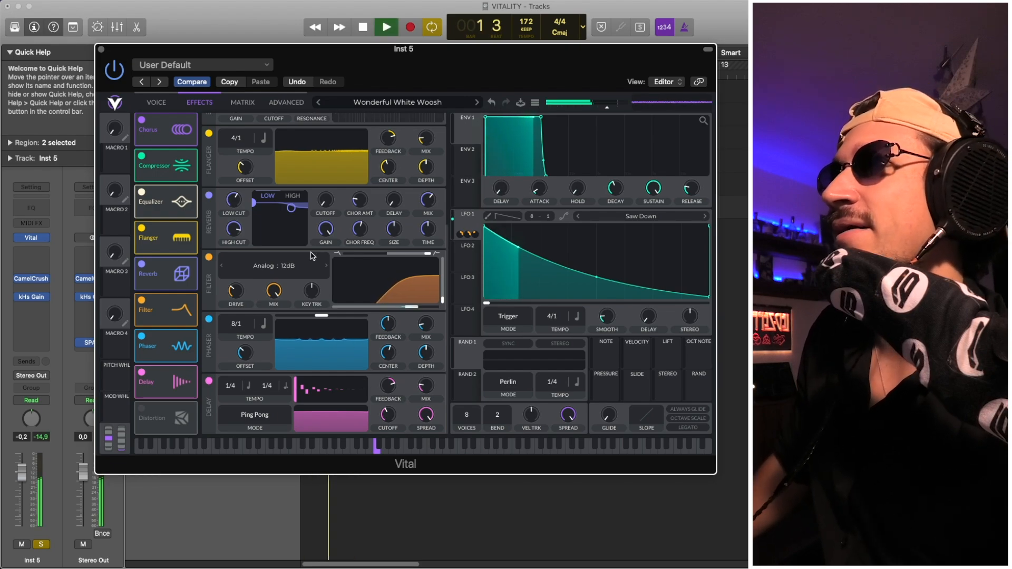
left_click(101, 49)
key("space")
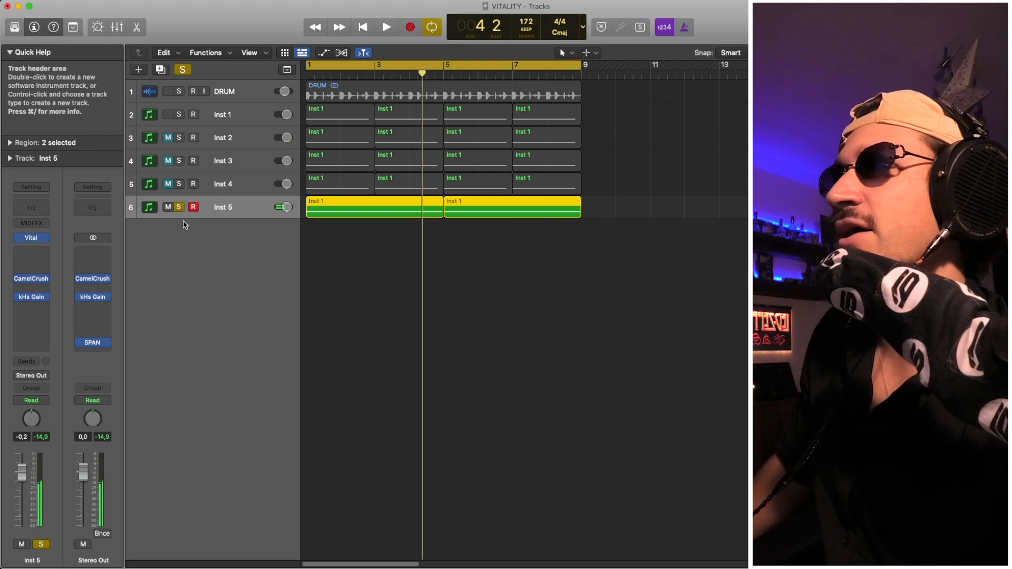
Step: Take Inst 5 out of solo and mute Inst 2 through Inst 5, leaving only DRUM and Inst 1 active
left_click(181, 210)
left_click_drag(167, 183, 167, 138)
left_click(34, 239)
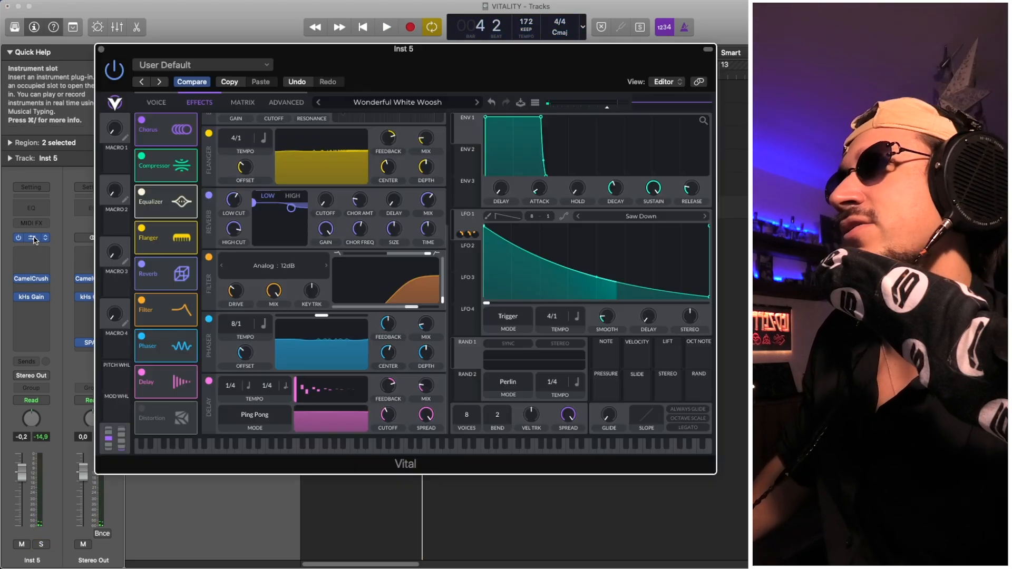
left_click(101, 49)
left_click_drag(168, 137, 168, 210)
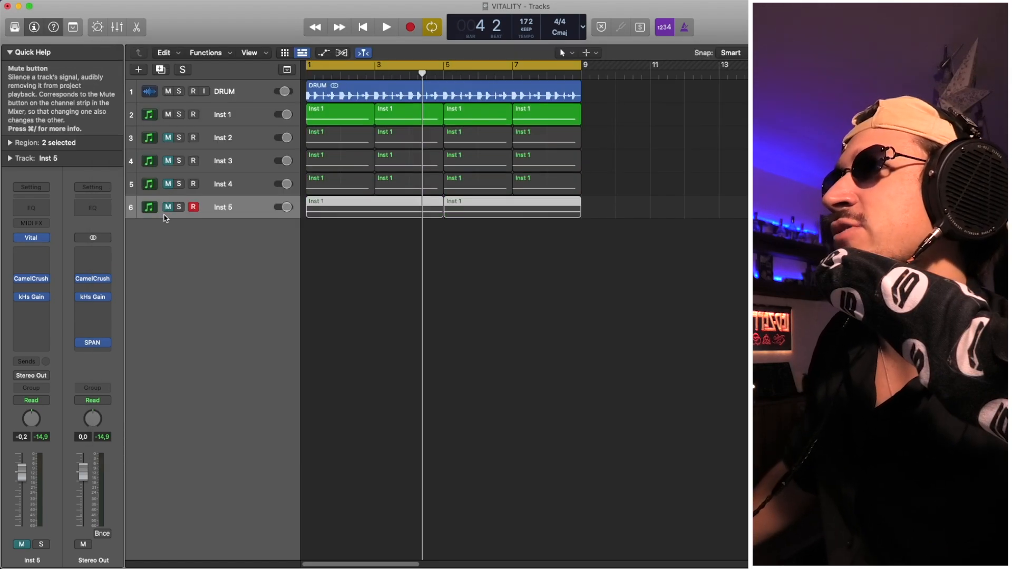
Step: Select Inst 1 and audition its part together with the drums in several short passes
left_click(238, 110)
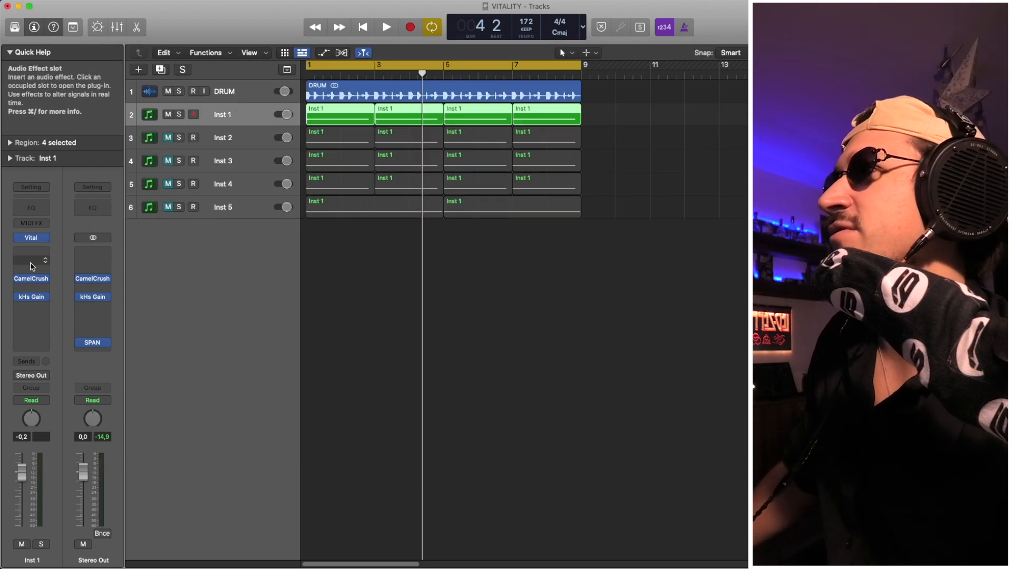
key("space")
key("space")
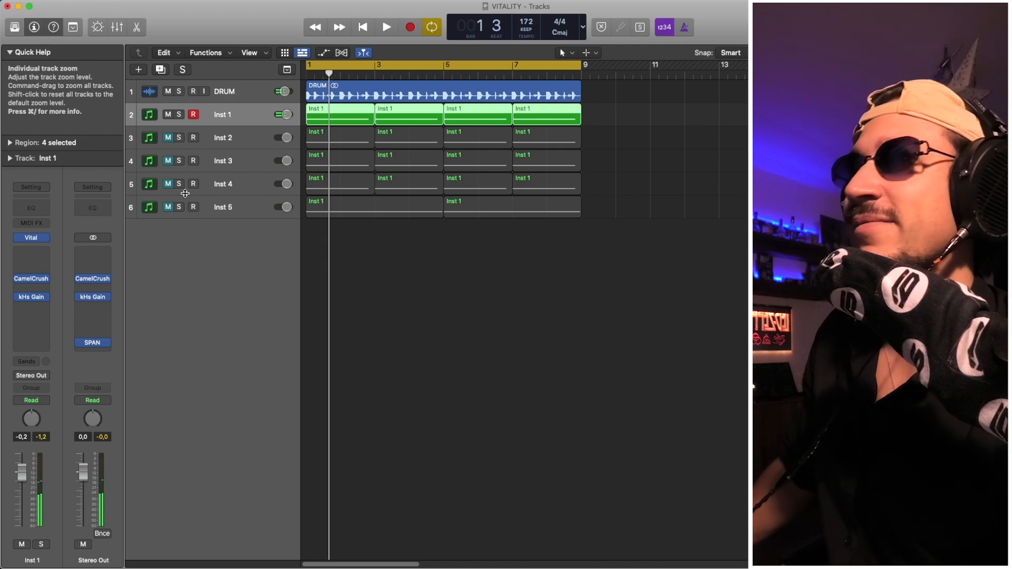
key("space")
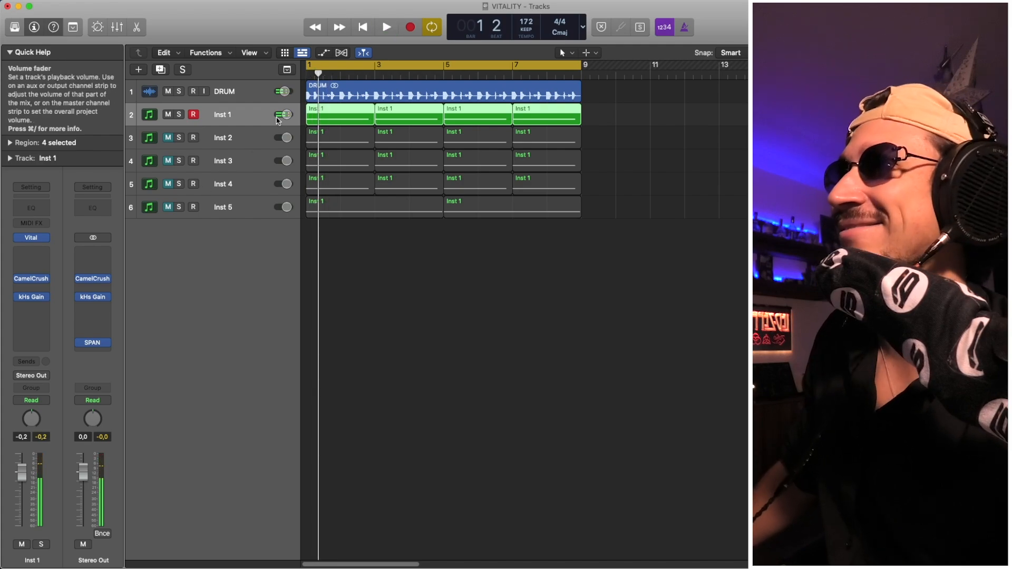
key("space")
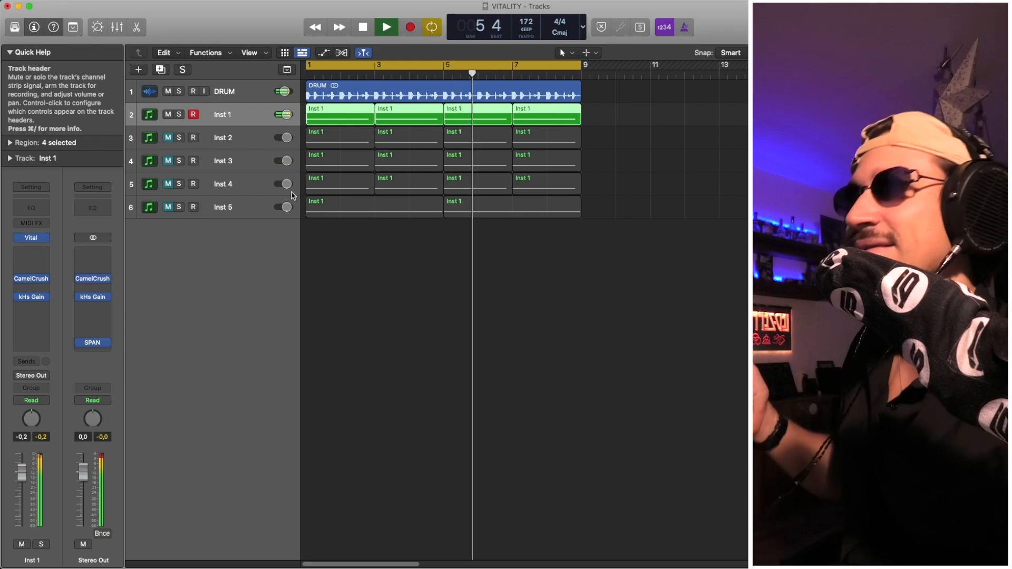
key("space")
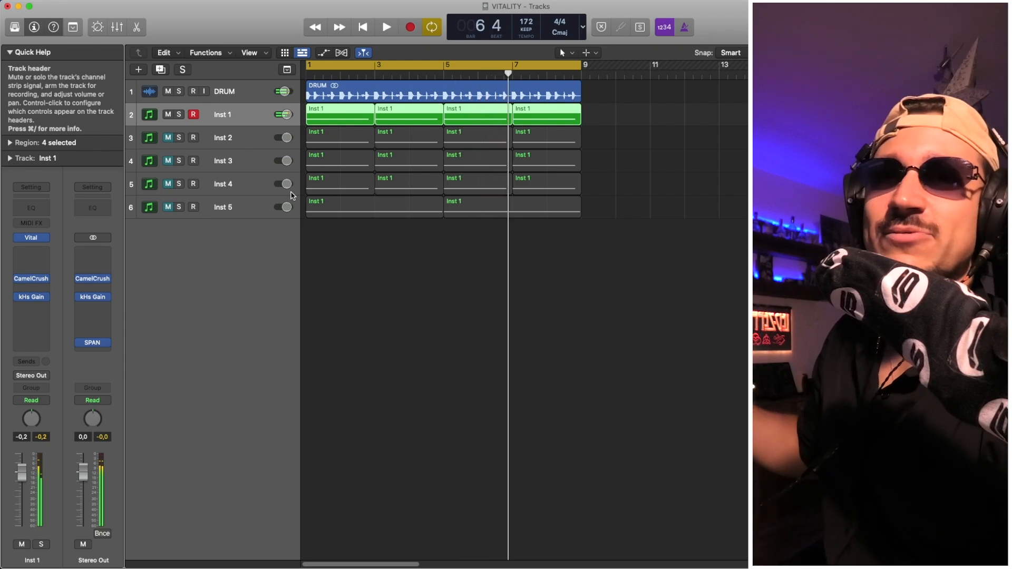
Step: Mute Inst 1, unmute Inst 2 and audition Inst 2 with the drums
left_click(168, 114)
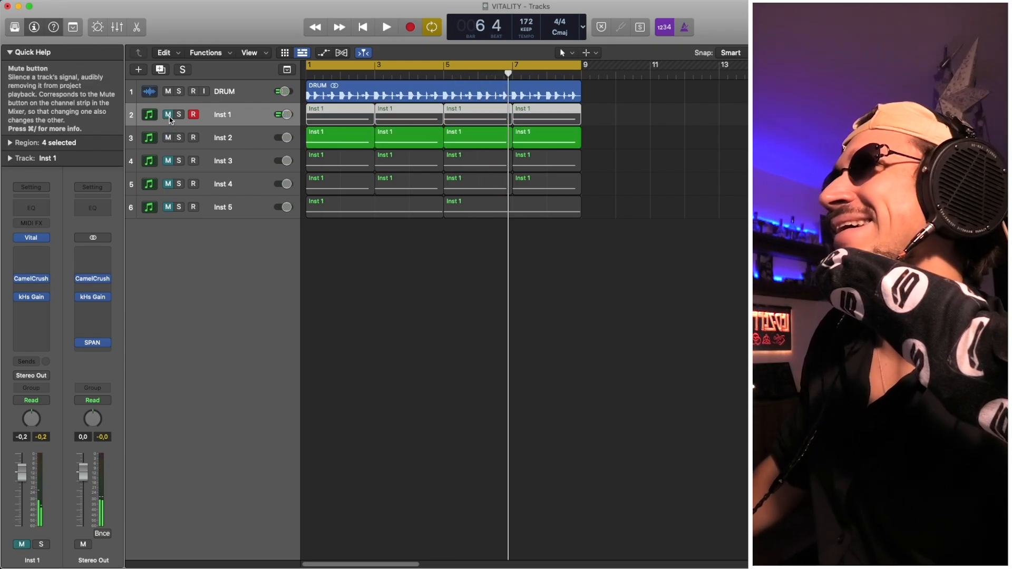
left_click(181, 143)
key("space")
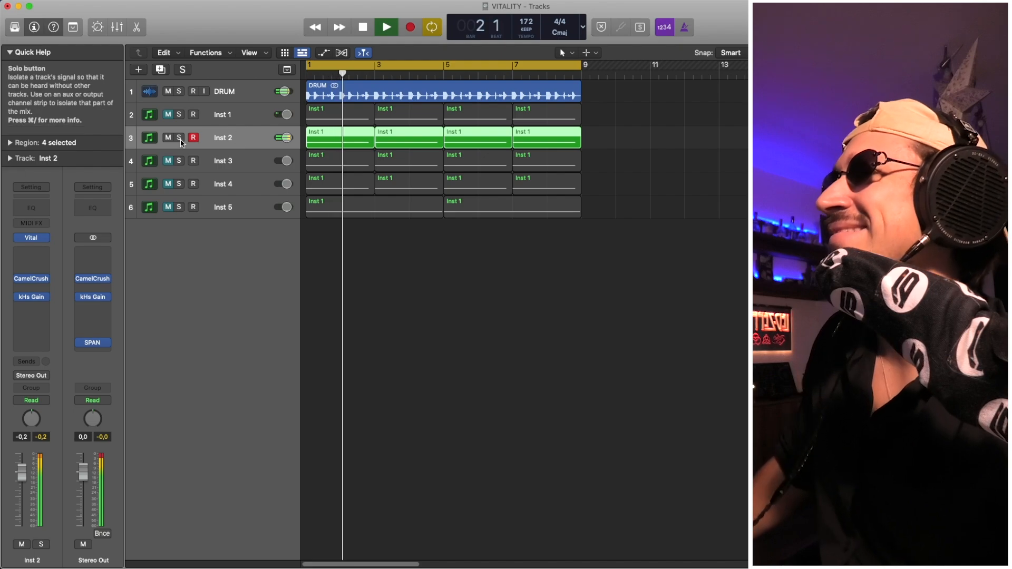
key("space")
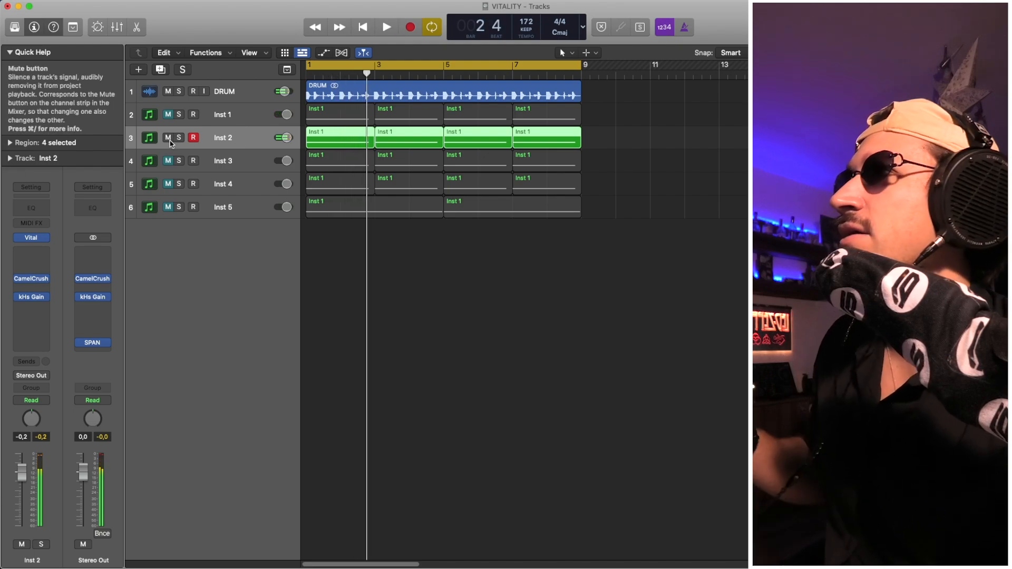
Step: Mute Inst 2, unmute Inst 3 and listen to Inst 3 with the drums
left_click(168, 138)
left_click(257, 163)
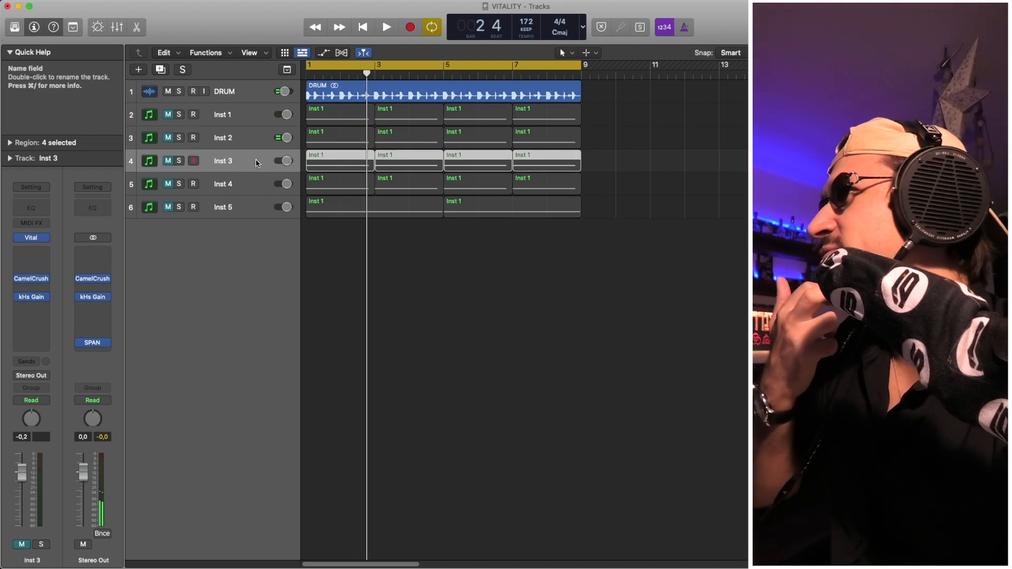
left_click(169, 161)
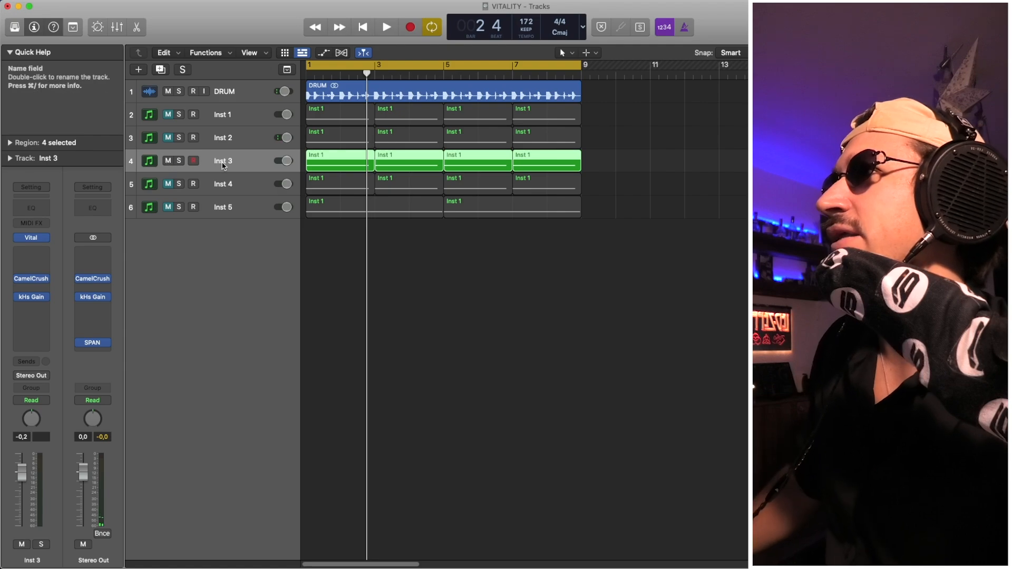
key("space")
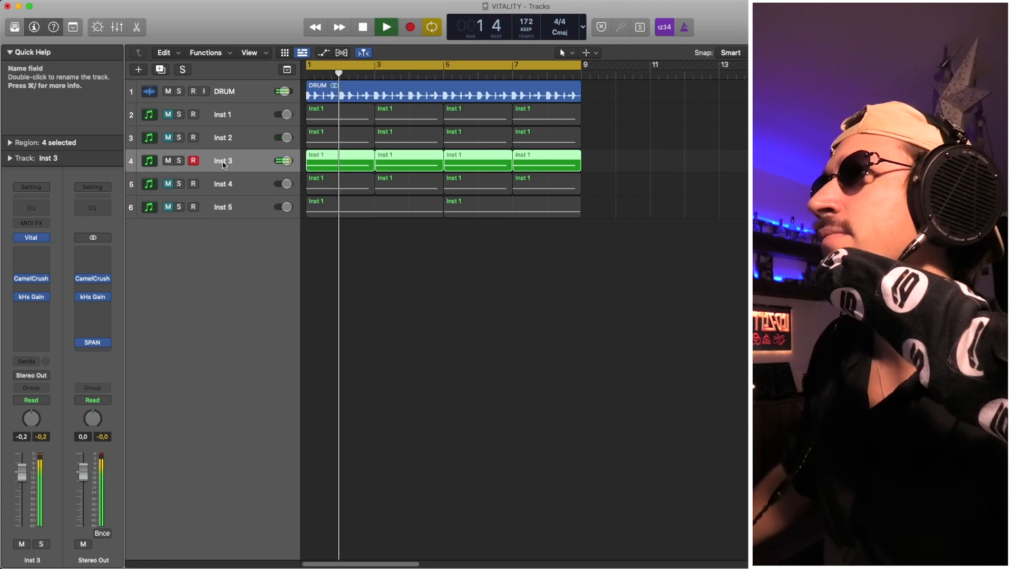
key("space")
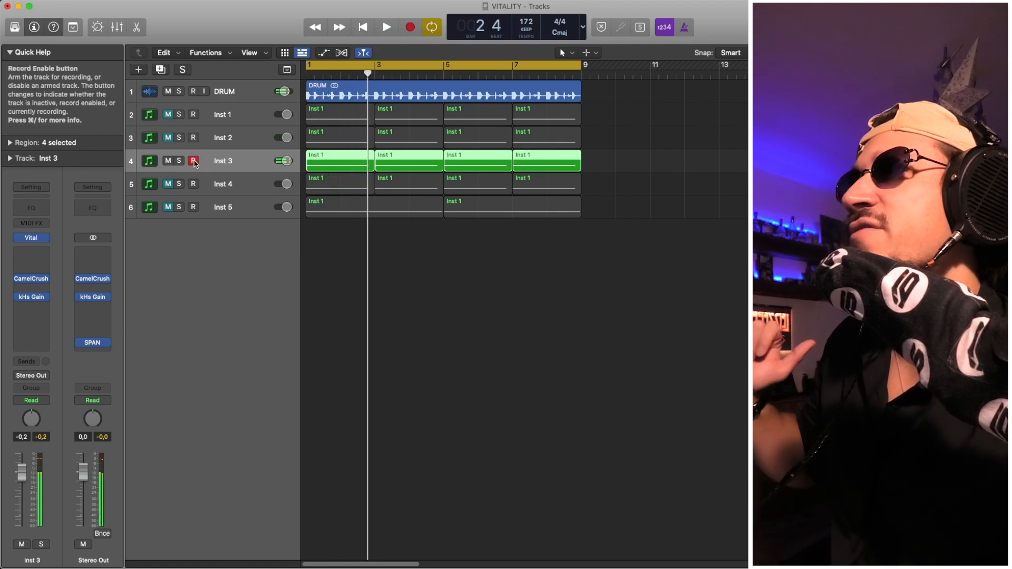
Step: Mute Inst 3, unmute Inst 4 and play Inst 4 against the drums
left_click(168, 161)
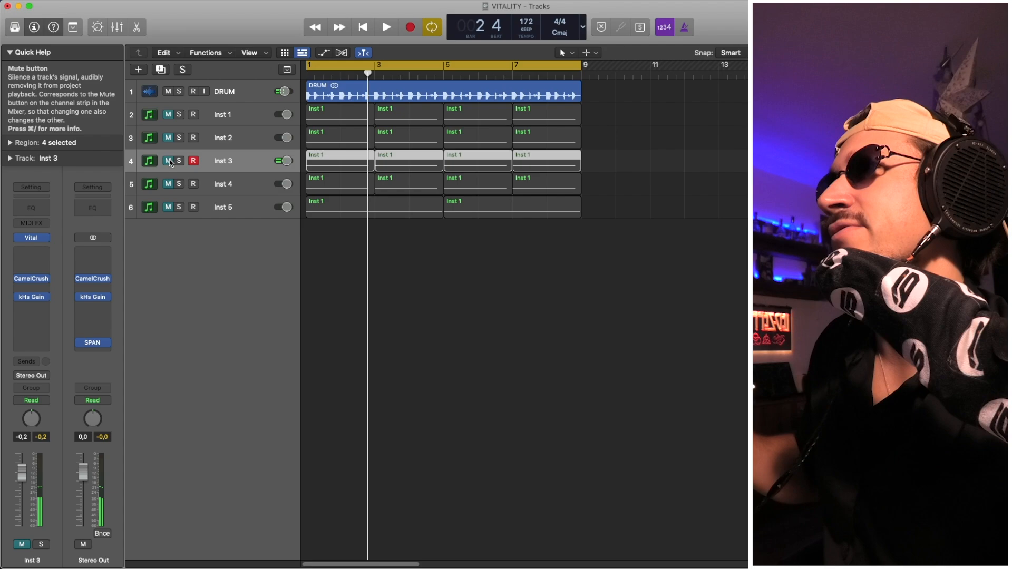
left_click(235, 183)
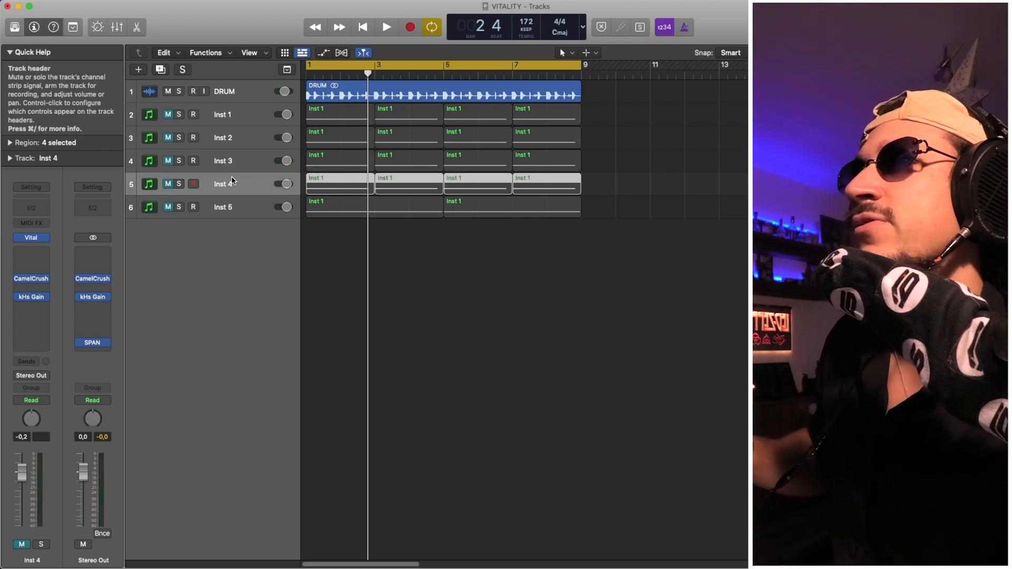
left_click(168, 184)
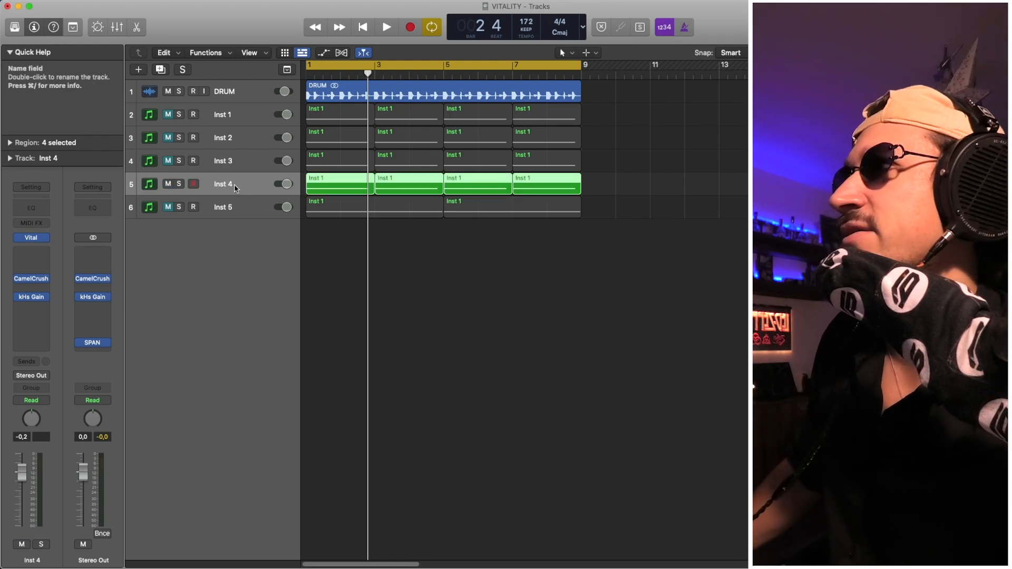
key("space")
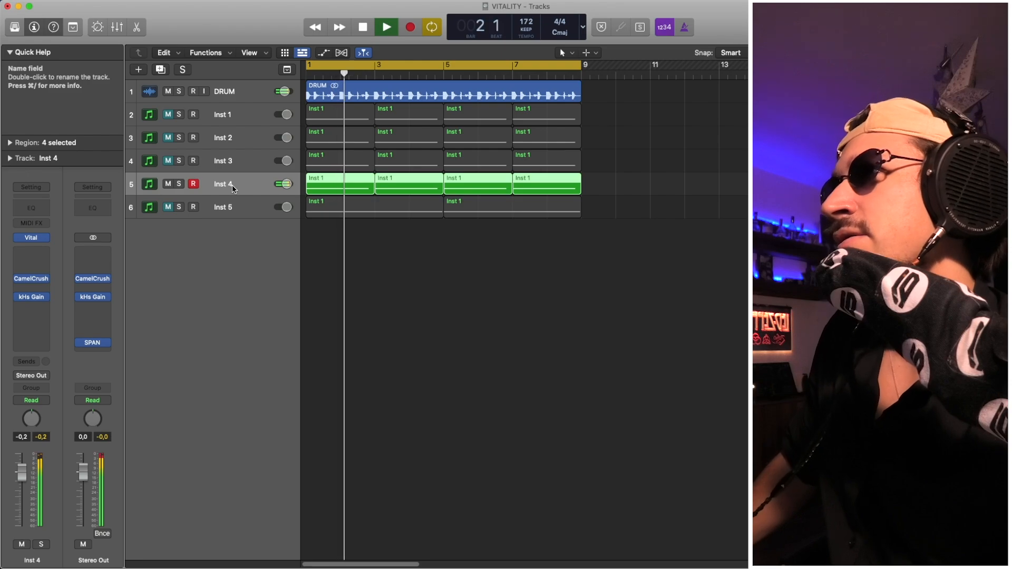
key("space")
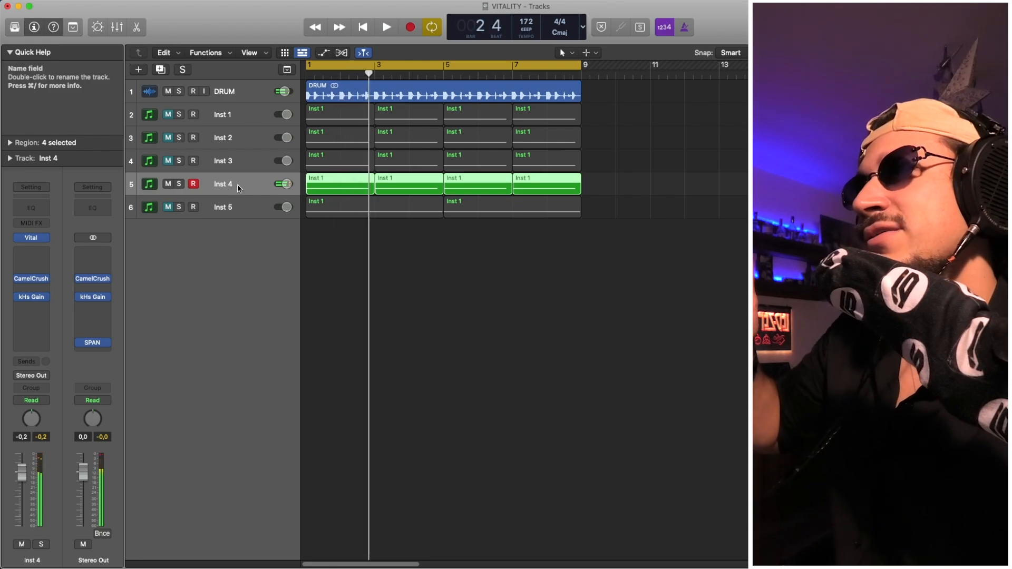
Step: Mute Inst 4, unmute Inst 5 and return the playhead to the start of the loop
left_click(167, 184)
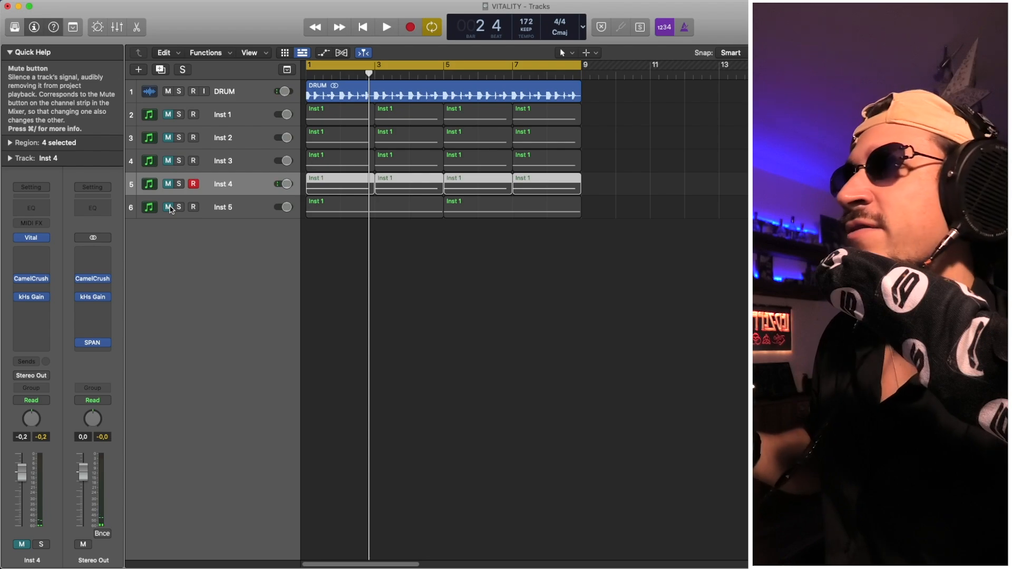
left_click(235, 211)
left_click(168, 184)
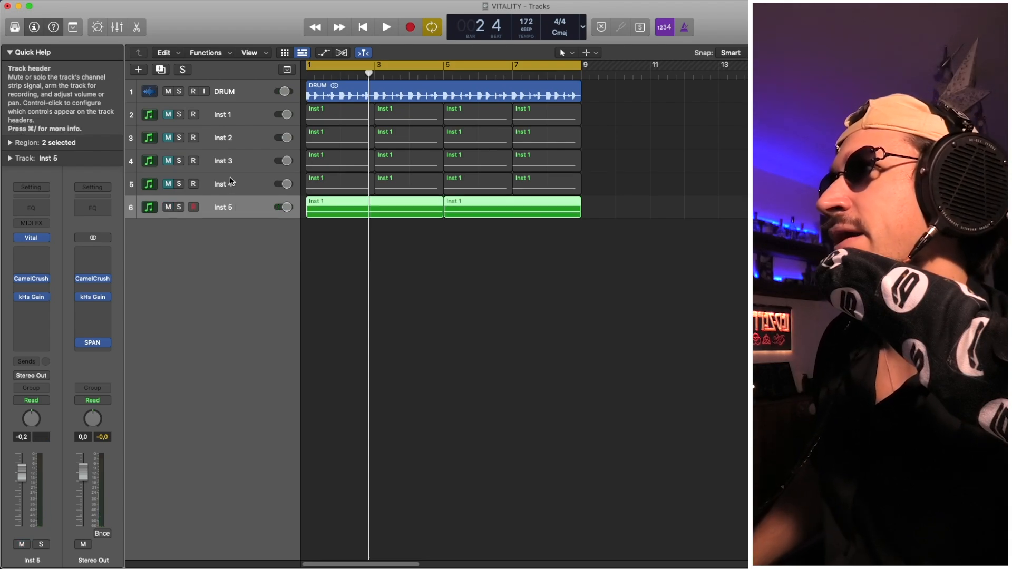
key("Return")
Step: Unmute Inst 1 alongside Inst 5 and audition both layers together with the drums
left_click(235, 116)
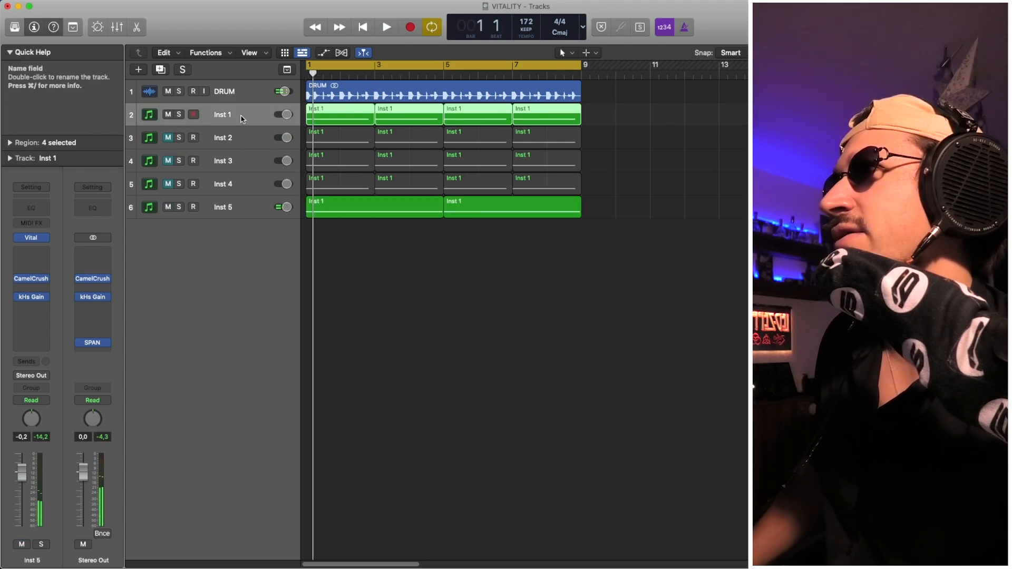
left_click(237, 200)
left_click(240, 123)
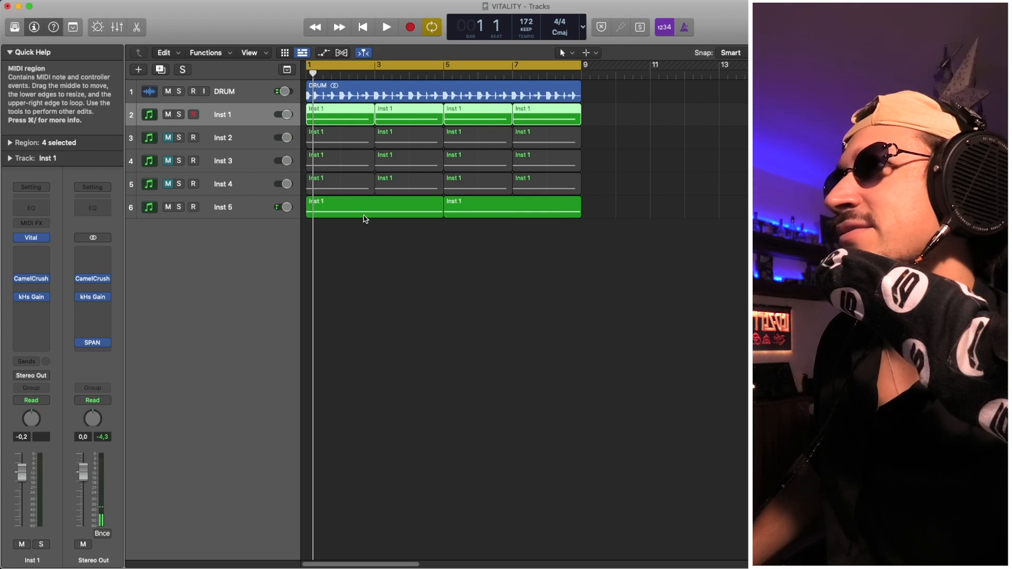
key("space")
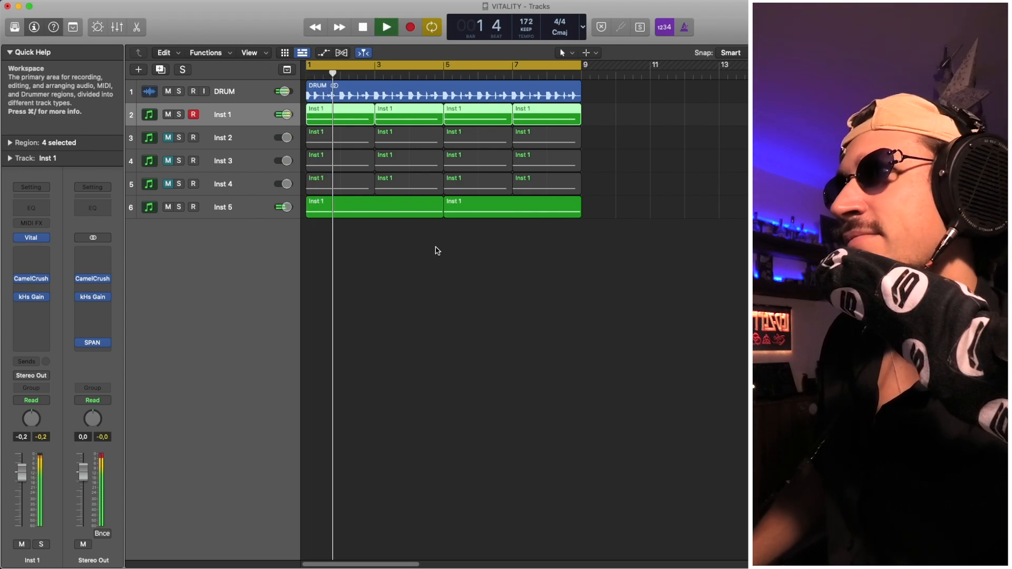
left_click(435, 251)
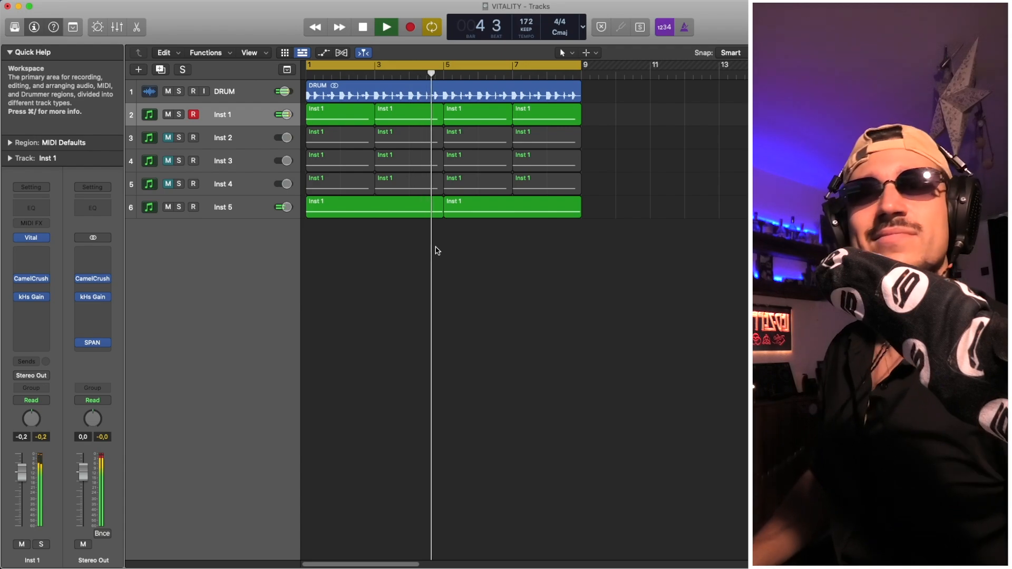
key("space")
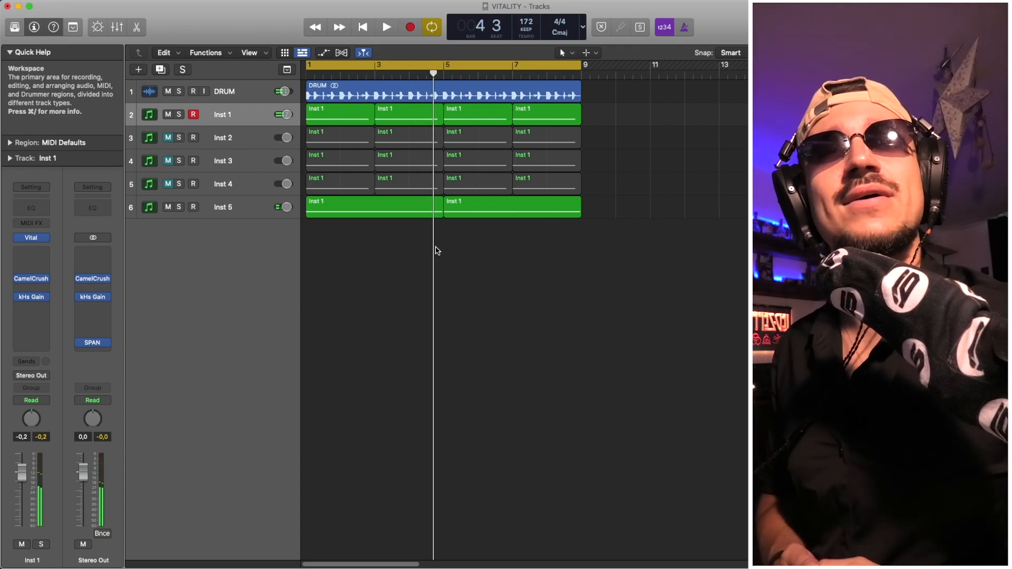